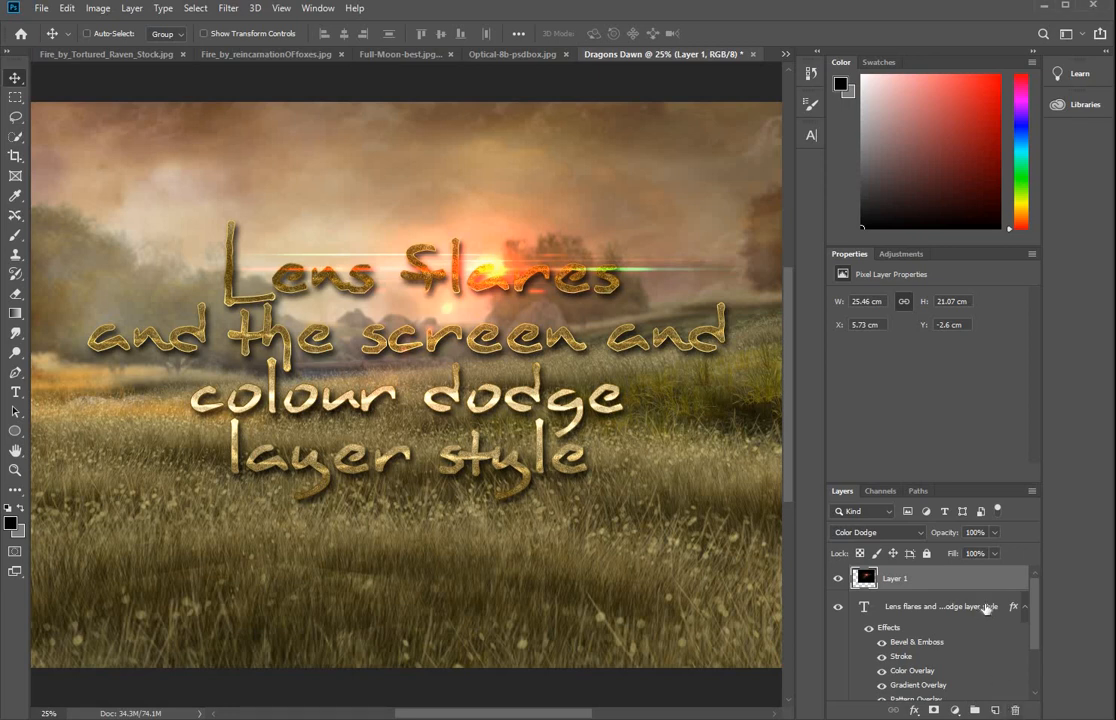
Delete the title text layer and the lens flare layer above the meadow background
{"action": "left_click_drag", "start_coordinate": [987, 605], "coordinate": [1015, 710]}
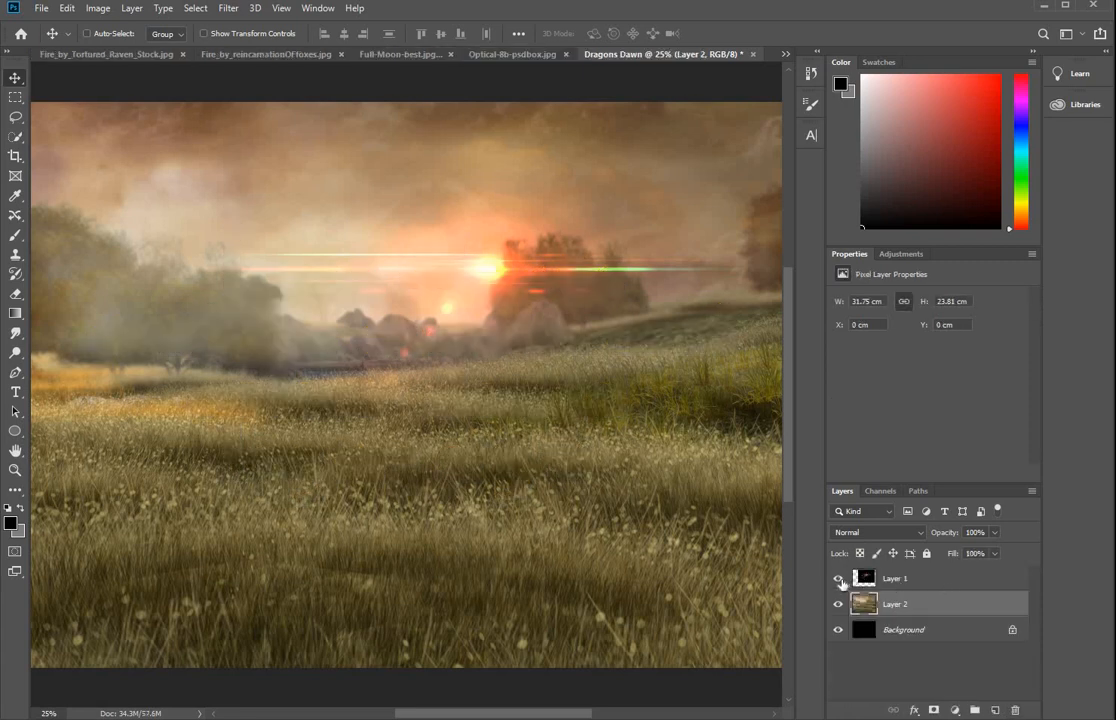
{"action": "left_click", "coordinate": [962, 579]}
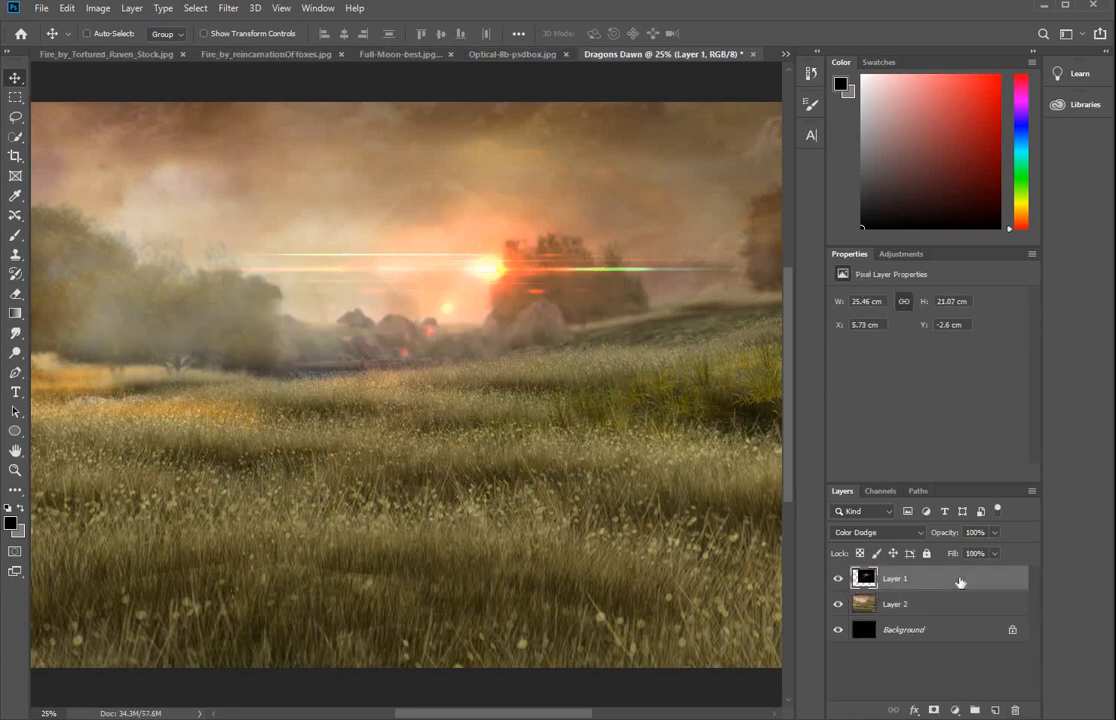
{"action": "left_click", "coordinate": [1014, 710]}
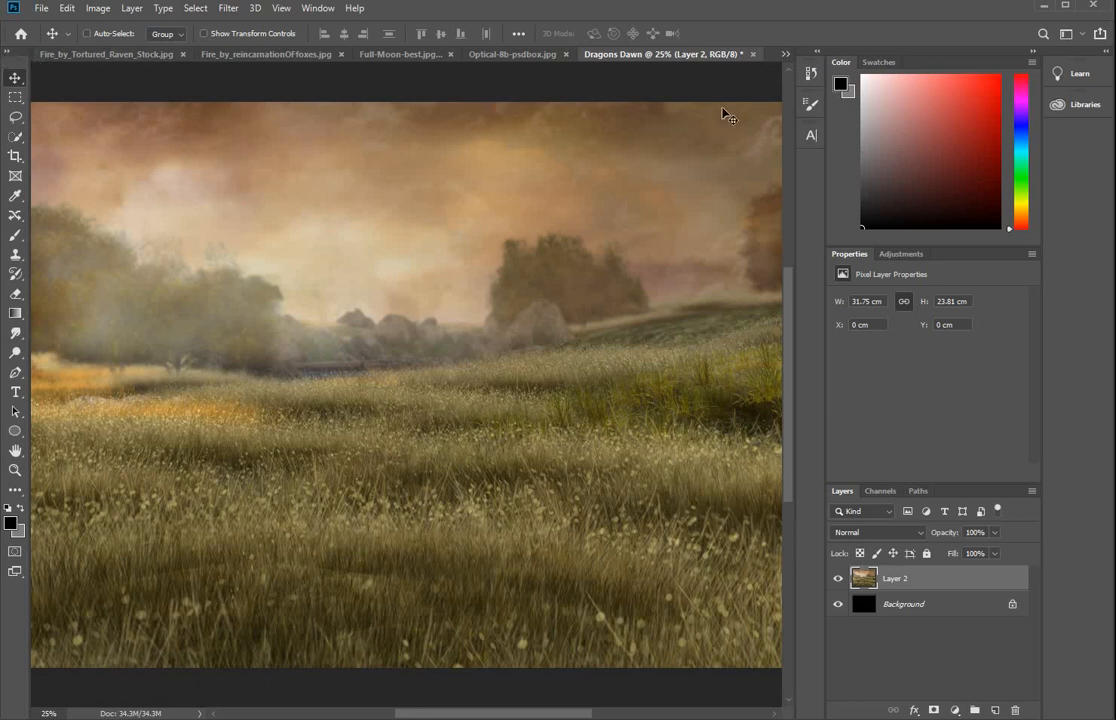
Copy the whole dragon image from dragon 7.png and paste it into the Dragons Dawn document
{"action": "left_click", "coordinate": [785, 55]}
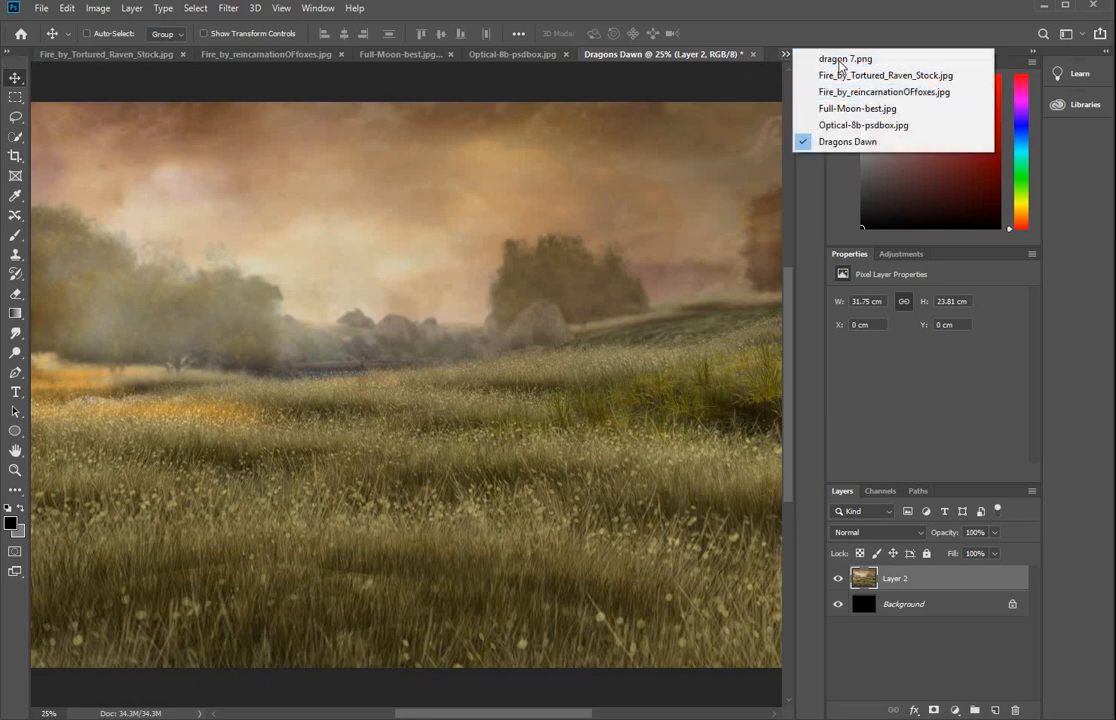
{"action": "left_click", "coordinate": [843, 60]}
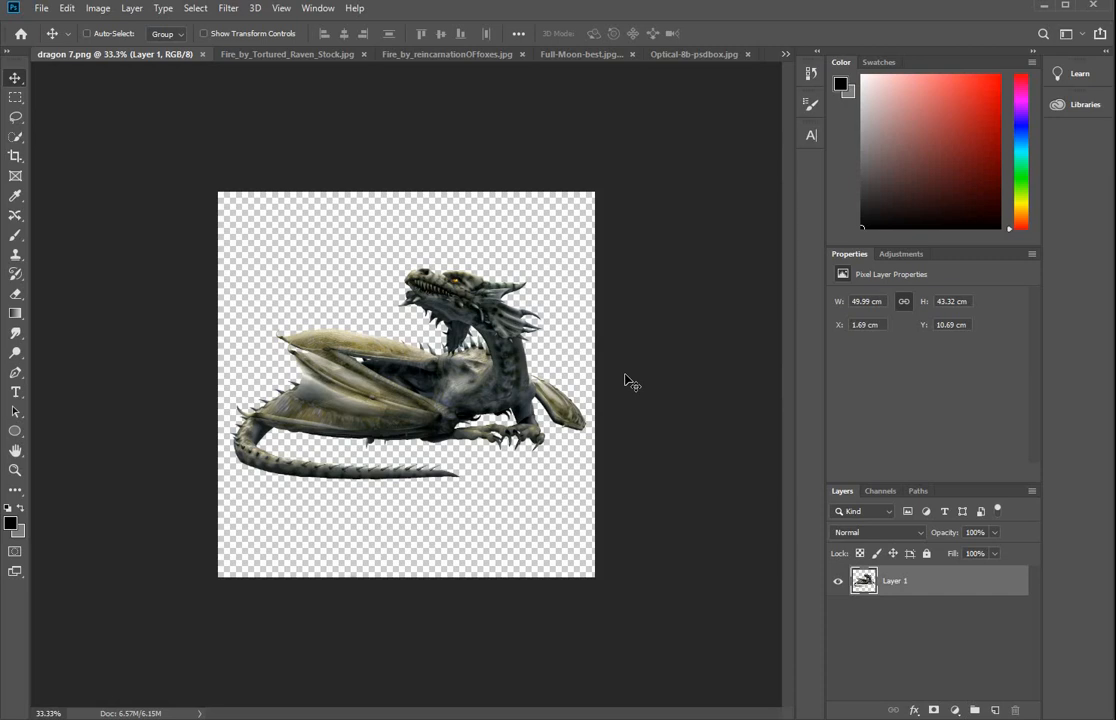
{"action": "key", "text": "ctrl+a"}
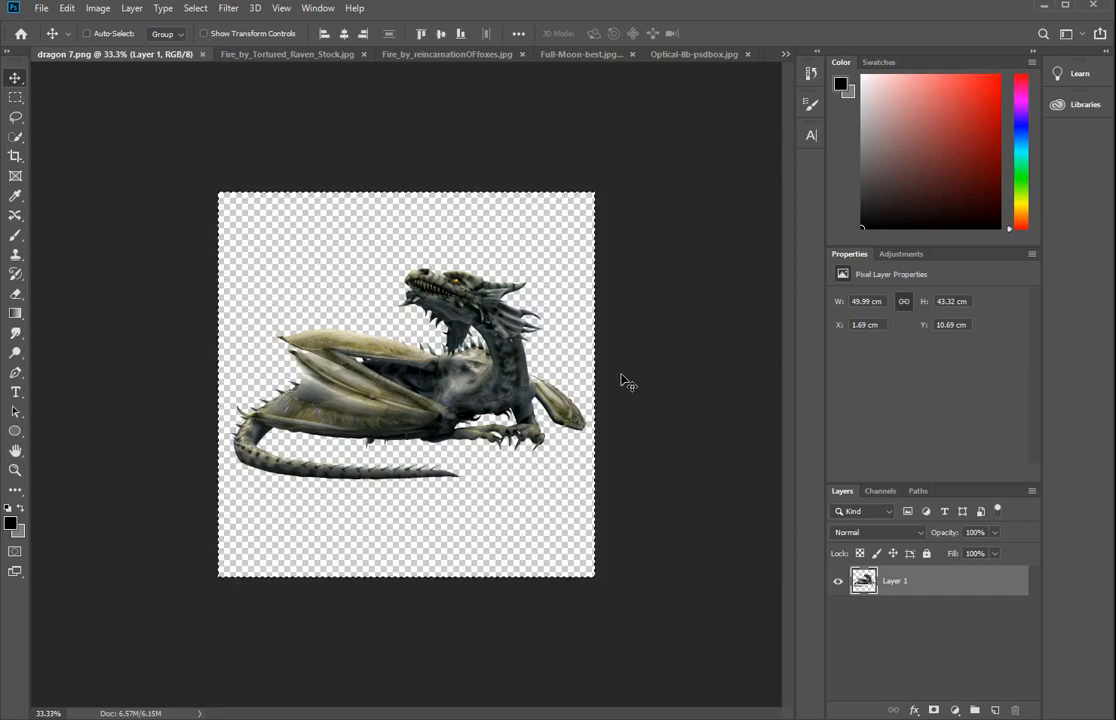
{"action": "key", "text": "ctrl+shift+Tab"}
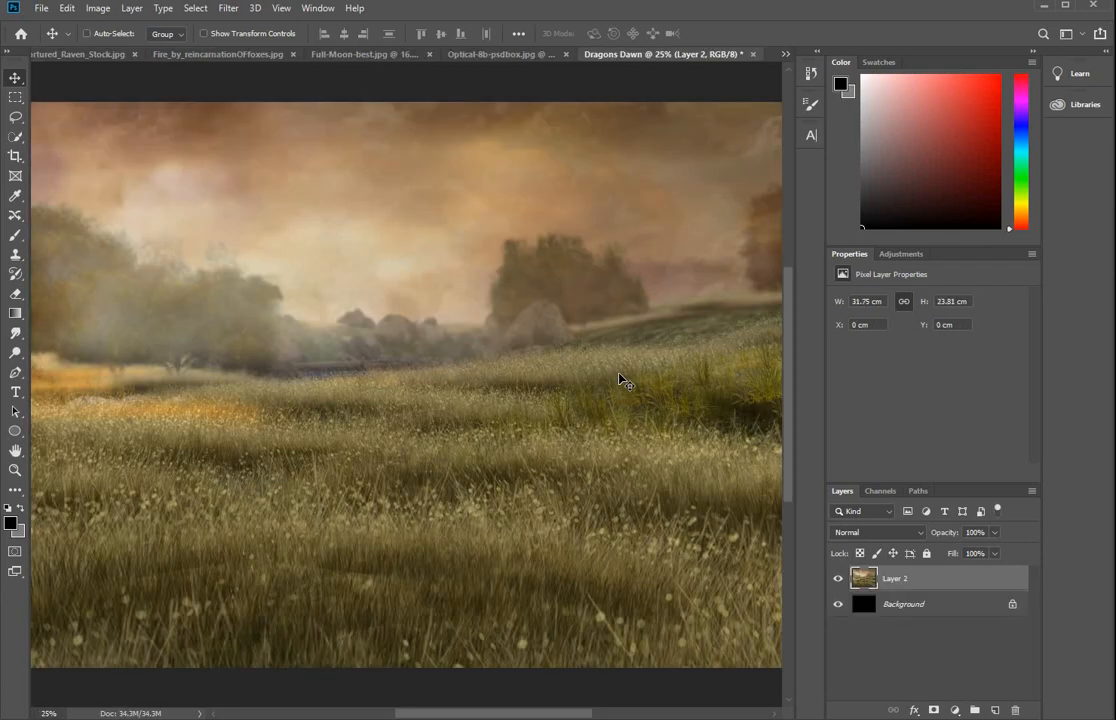
{"action": "key", "text": "ctrl+v"}
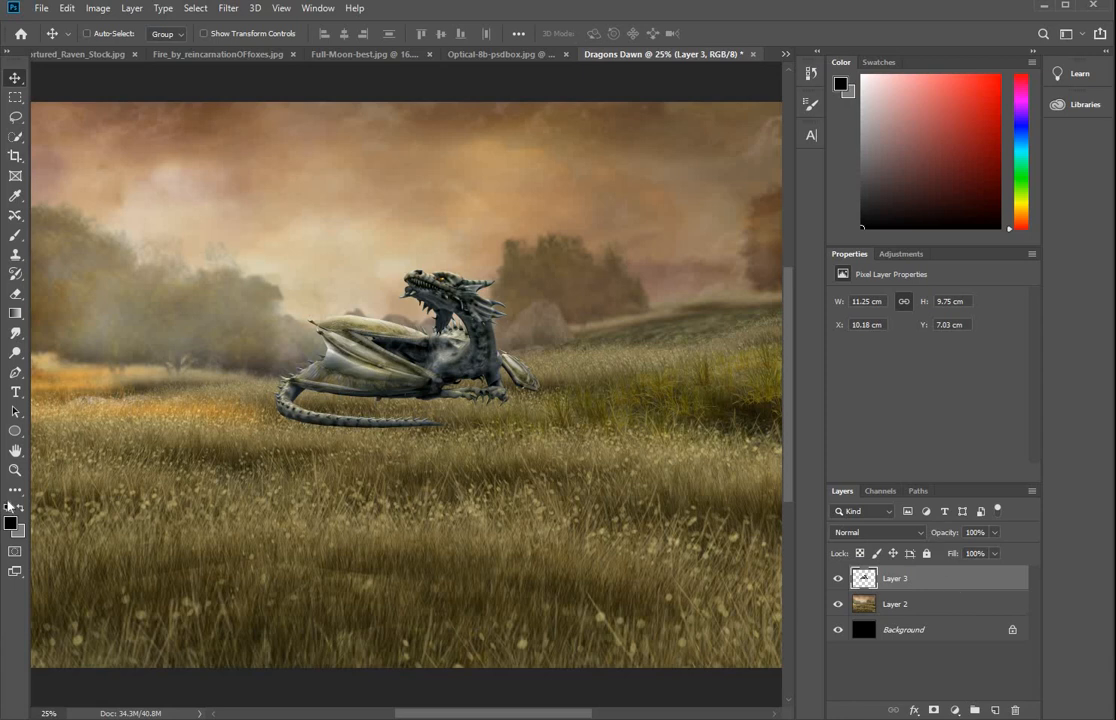
Enlarge the pasted dragon layer to about 23 by 20 cm and position it in the foreground grass
{"action": "left_click", "coordinate": [17, 470]}
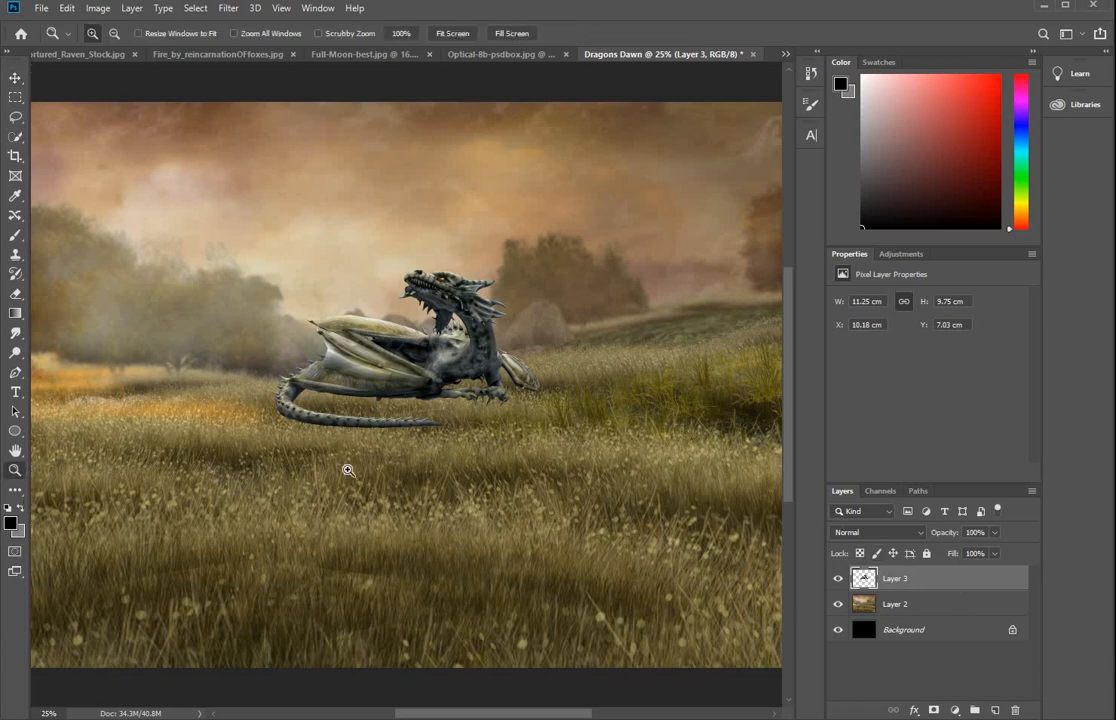
{"action": "left_click", "coordinate": [348, 470], "text": "alt"}
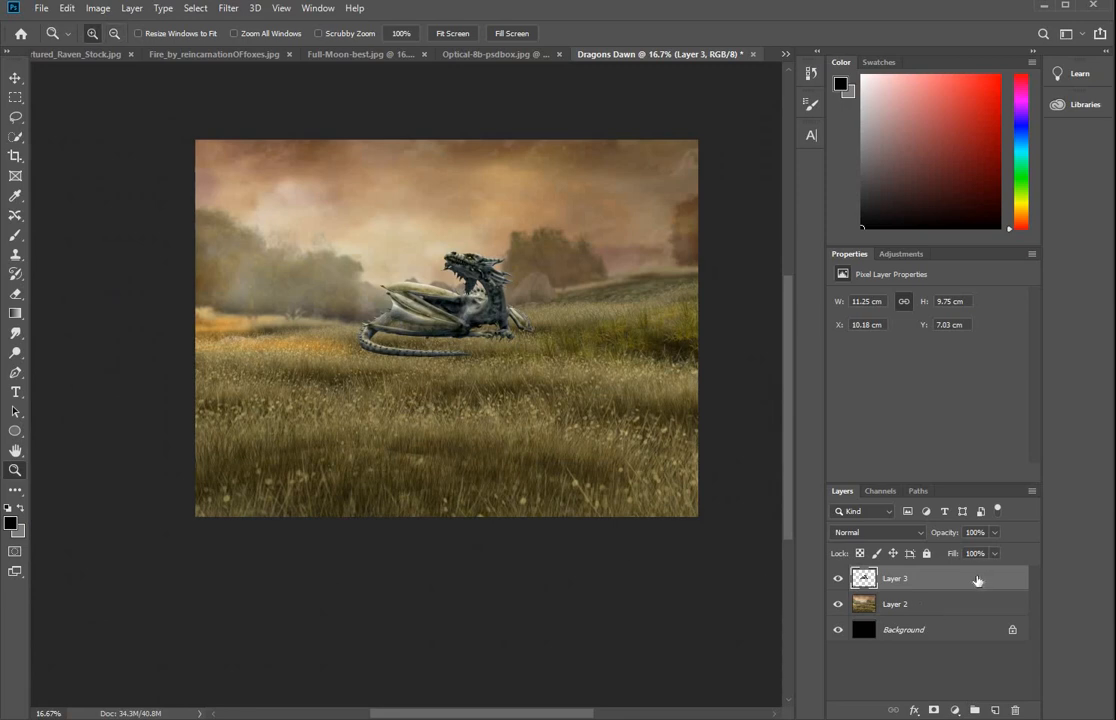
{"action": "key", "text": "ctrl+t"}
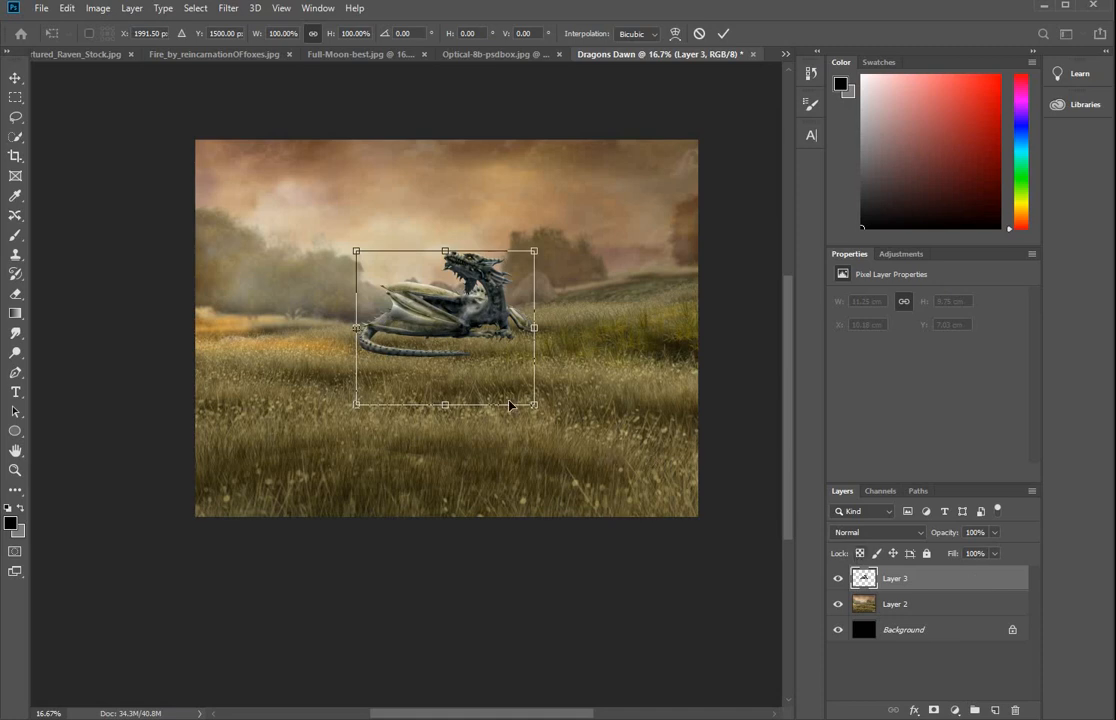
{"action": "left_click_drag", "start_coordinate": [534, 403], "coordinate": [715, 511]}
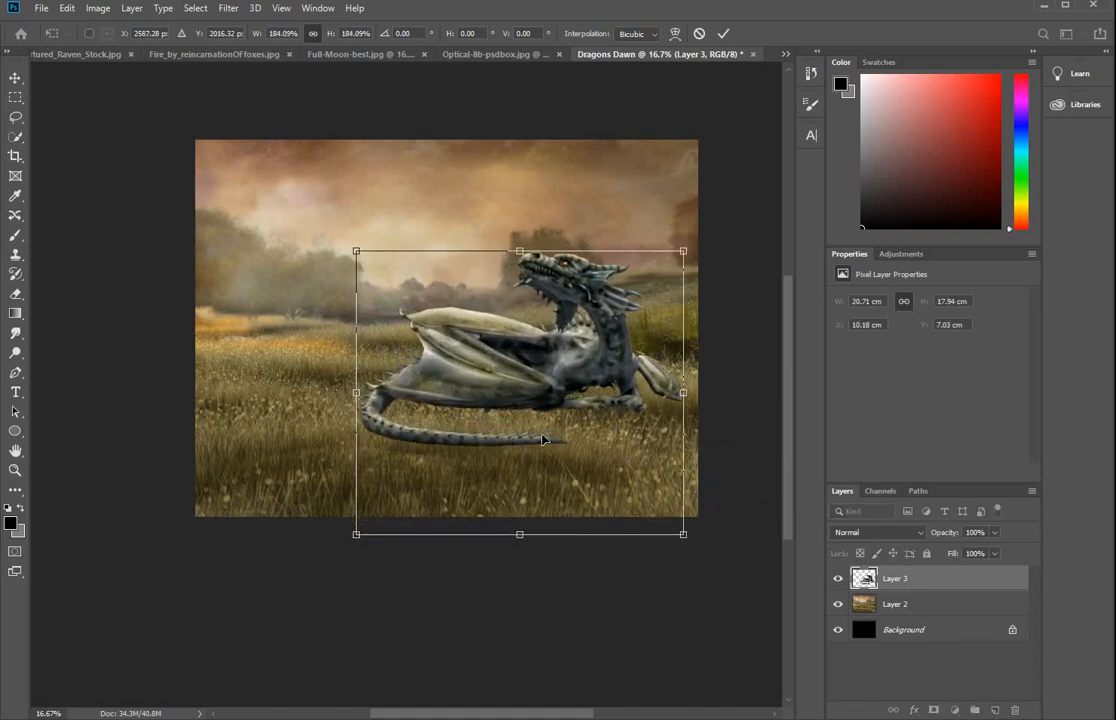
{"action": "left_click_drag", "start_coordinate": [587, 460], "coordinate": [546, 450]}
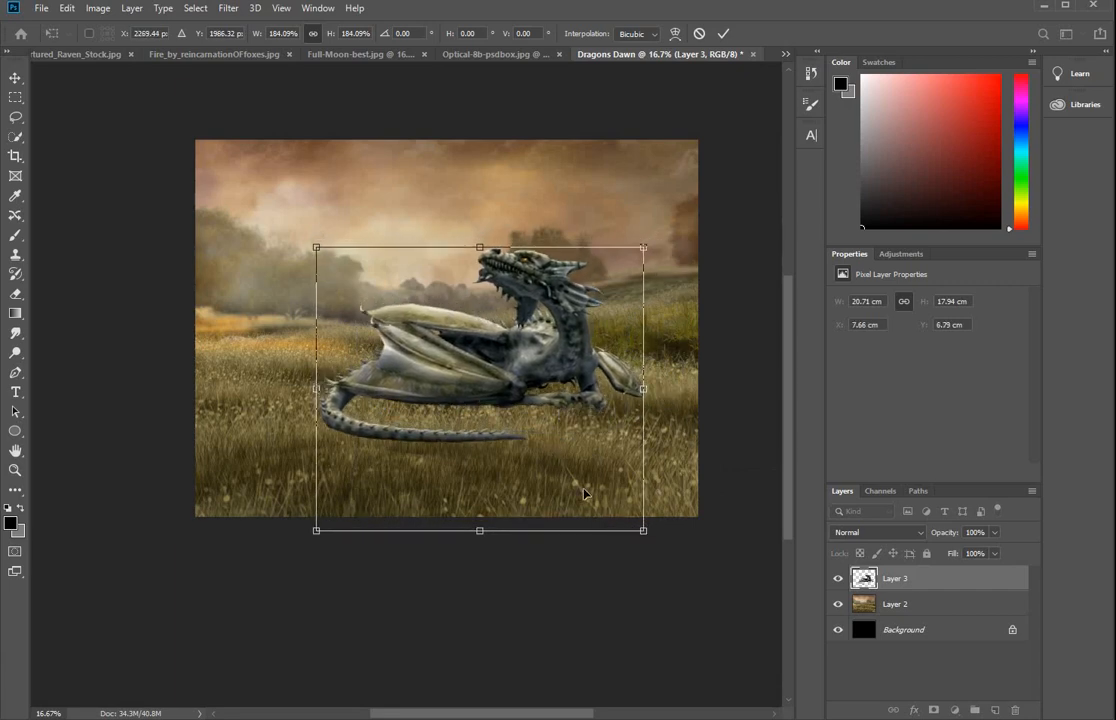
{"action": "left_click_drag", "start_coordinate": [588, 494], "coordinate": [612, 495]}
{"action": "key", "text": "Return"}
{"action": "key", "text": "z"}
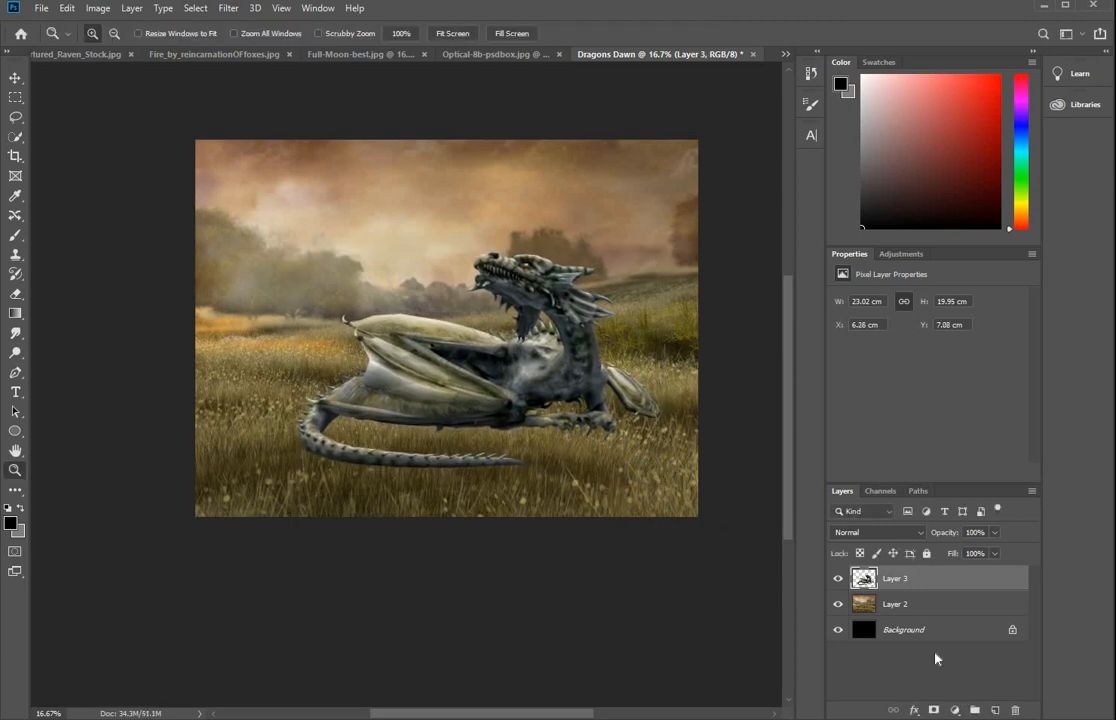
Scale the meadow landscape on Layer 2 up to about 145% and reposition it to fill the canvas behind the dragon
{"action": "left_click", "coordinate": [943, 608]}
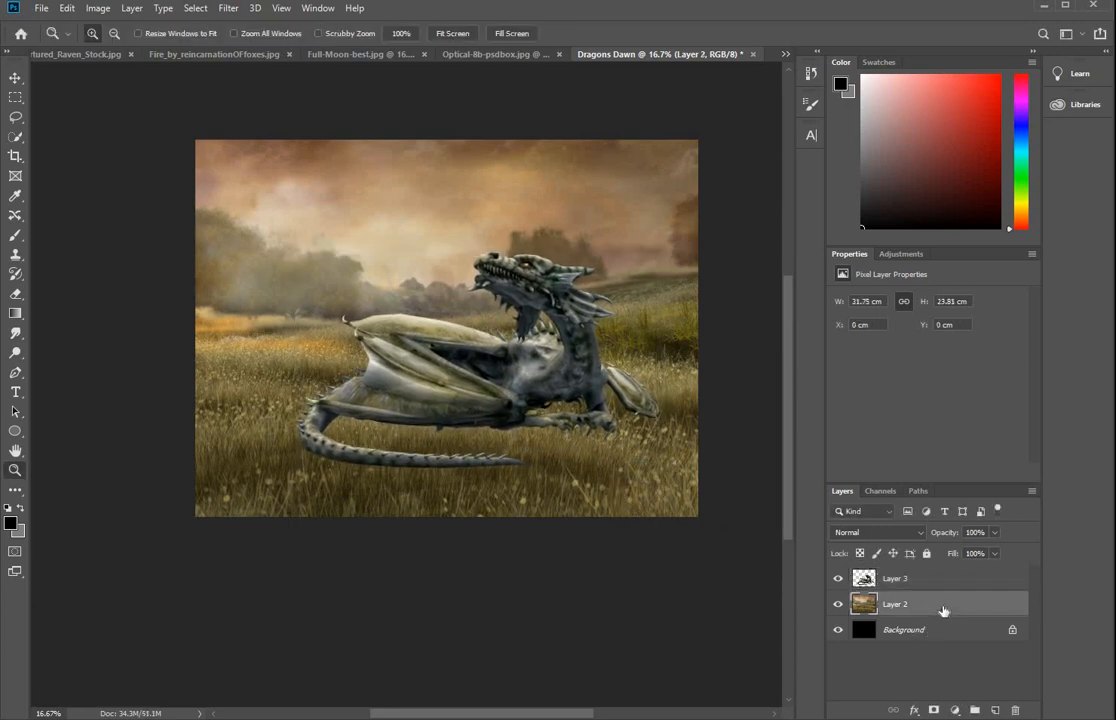
{"action": "key", "text": "ctrl+t"}
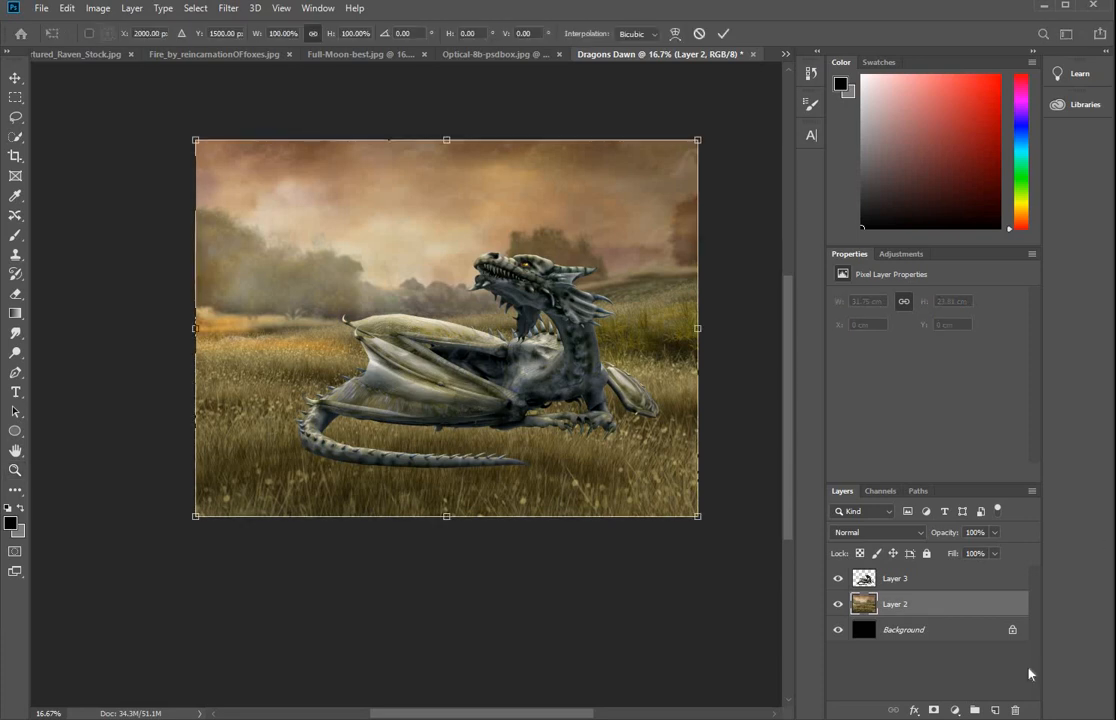
{"action": "left_click_drag", "start_coordinate": [195, 517], "coordinate": [281, 556]}
{"action": "left_click_drag", "start_coordinate": [417, 713], "coordinate": [472, 712]}
{"action": "left_click_drag", "start_coordinate": [538, 545], "coordinate": [620, 521]}
{"action": "left_click_drag", "start_coordinate": [206, 622], "coordinate": [206, 622]}
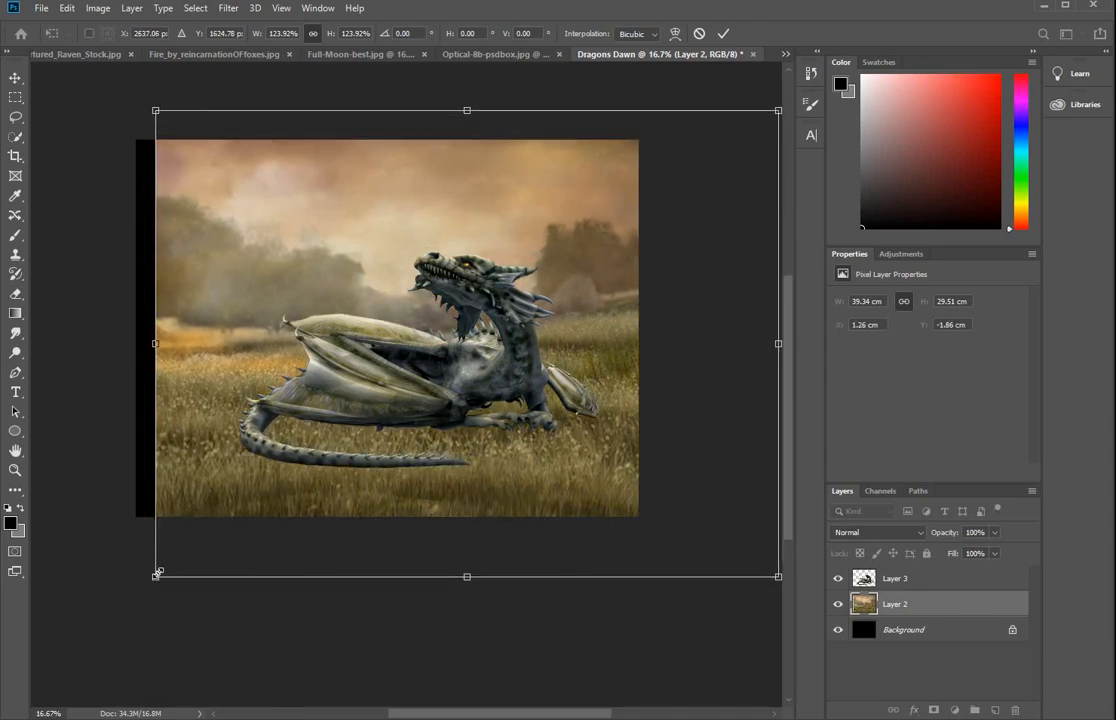
{"action": "left_click_drag", "start_coordinate": [156, 577], "coordinate": [108, 612]}
{"action": "left_click_drag", "start_coordinate": [463, 560], "coordinate": [529, 530]}
{"action": "left_click_drag", "start_coordinate": [154, 590], "coordinate": [101, 629]}
{"action": "mouse_move", "coordinate": [566, 548]}
{"action": "left_mouse_down"}
{"action": "mouse_move", "coordinate": [563, 559]}
{"action": "mouse_move", "coordinate": [570, 553]}
{"action": "left_mouse_up"}
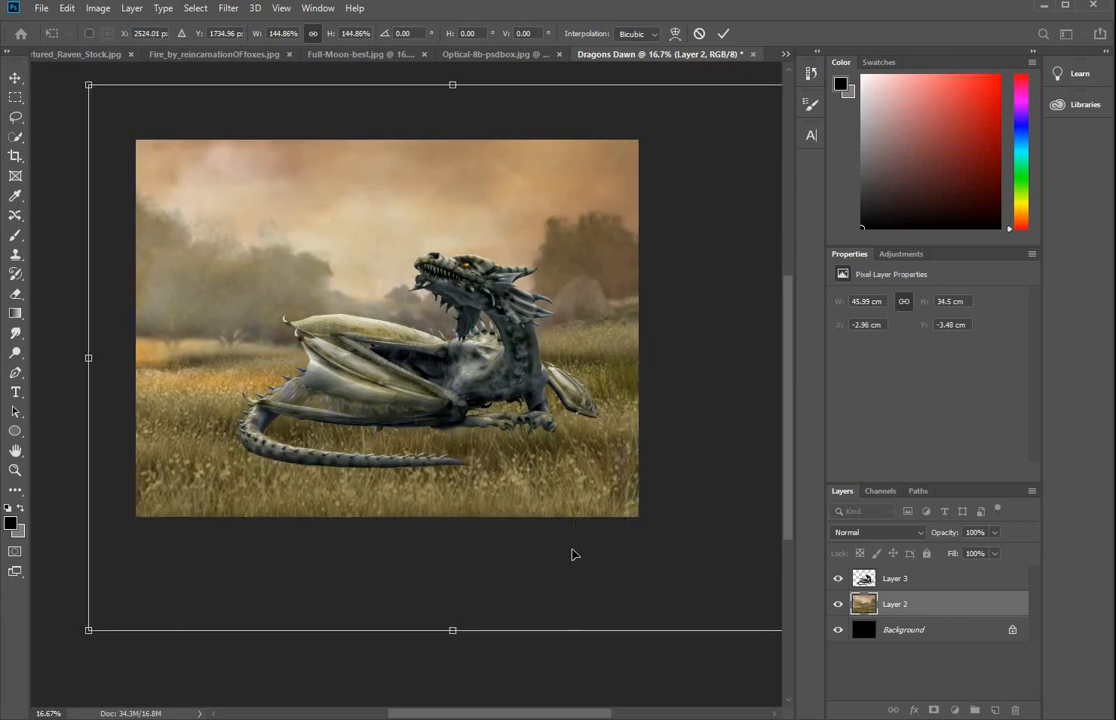
{"action": "key", "text": "z"}
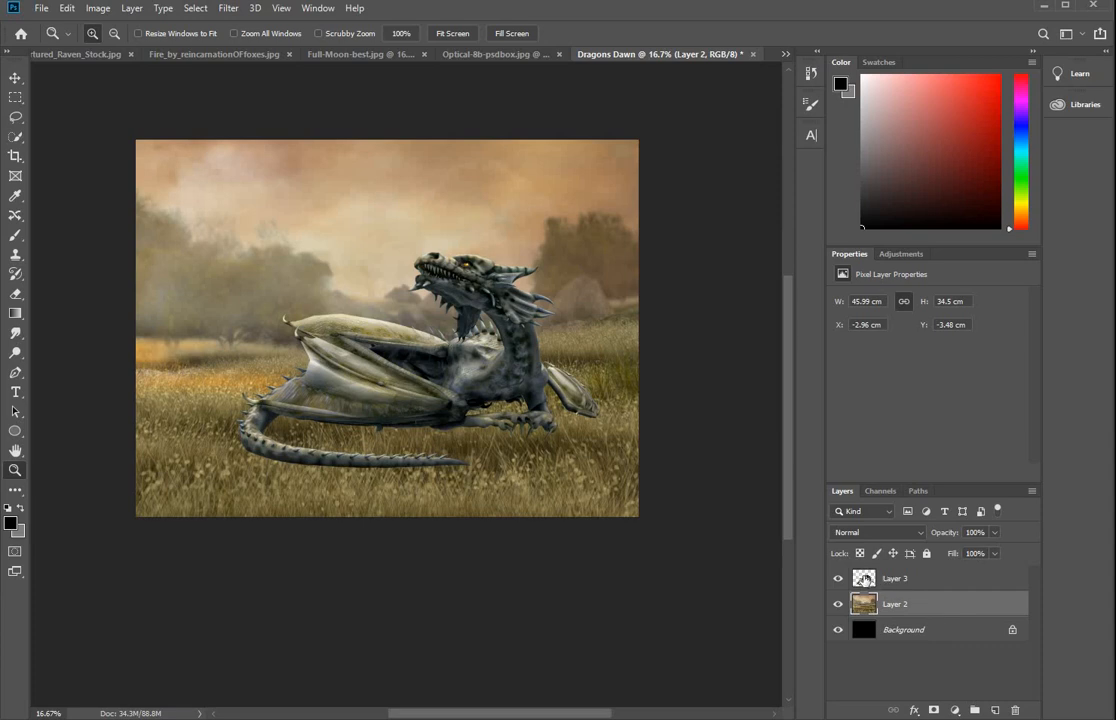
Rename Layer 3 as dragon and add a layer mask to it
{"action": "left_click", "coordinate": [864, 580]}
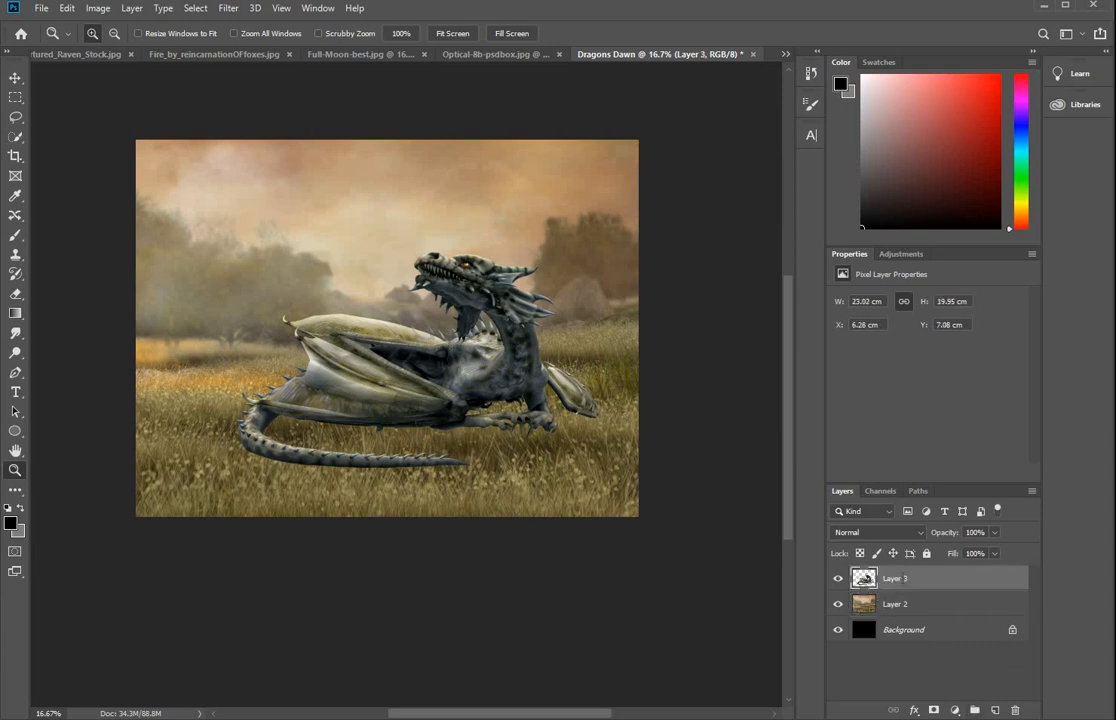
{"action": "double_click", "coordinate": [898, 579]}
{"action": "type", "text": "dragon"}
{"action": "left_click", "coordinate": [933, 710]}
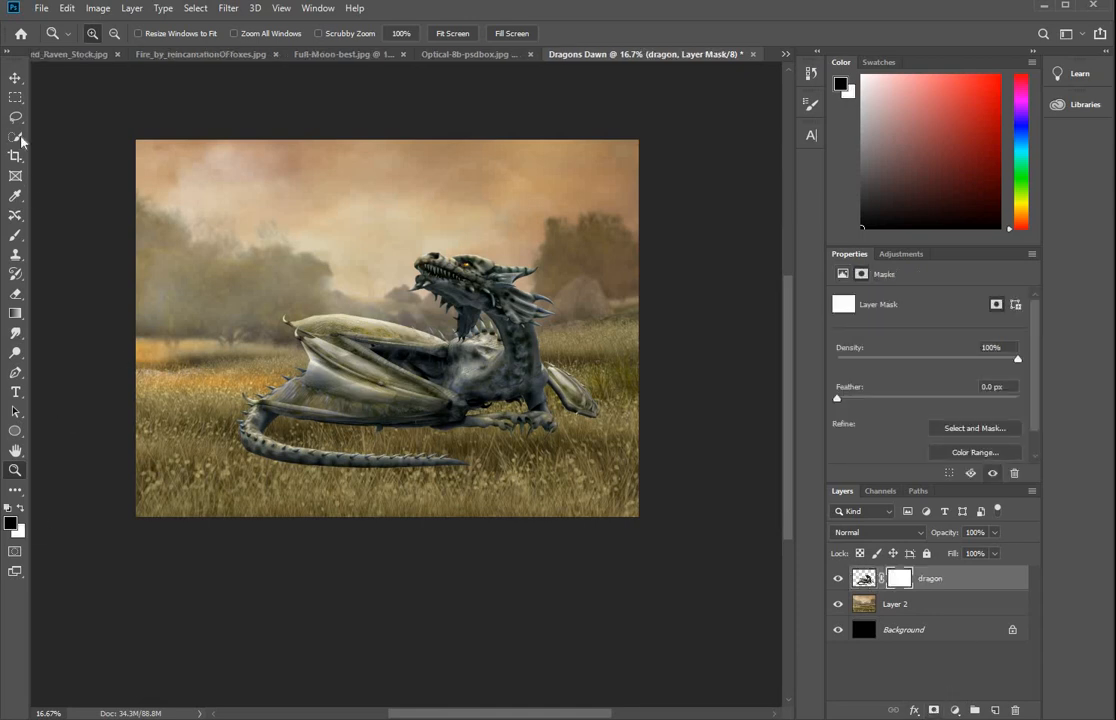
Choose the Grass brush preset for the Brush tool
{"action": "left_click", "coordinate": [16, 236]}
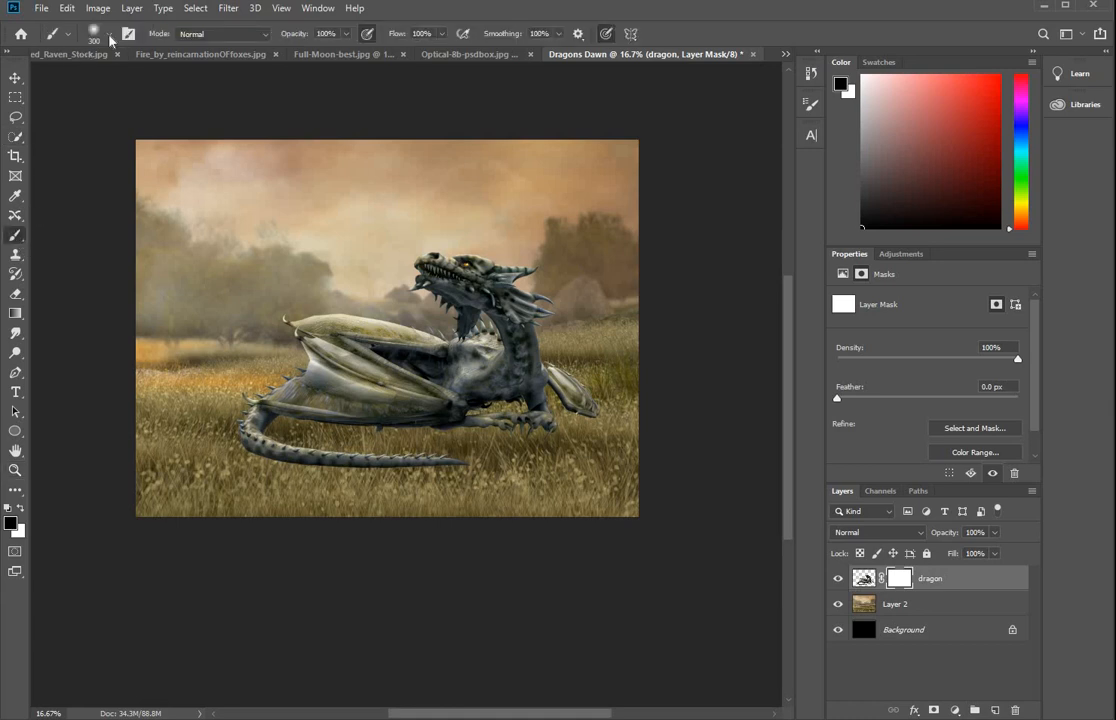
{"action": "left_click", "coordinate": [111, 35]}
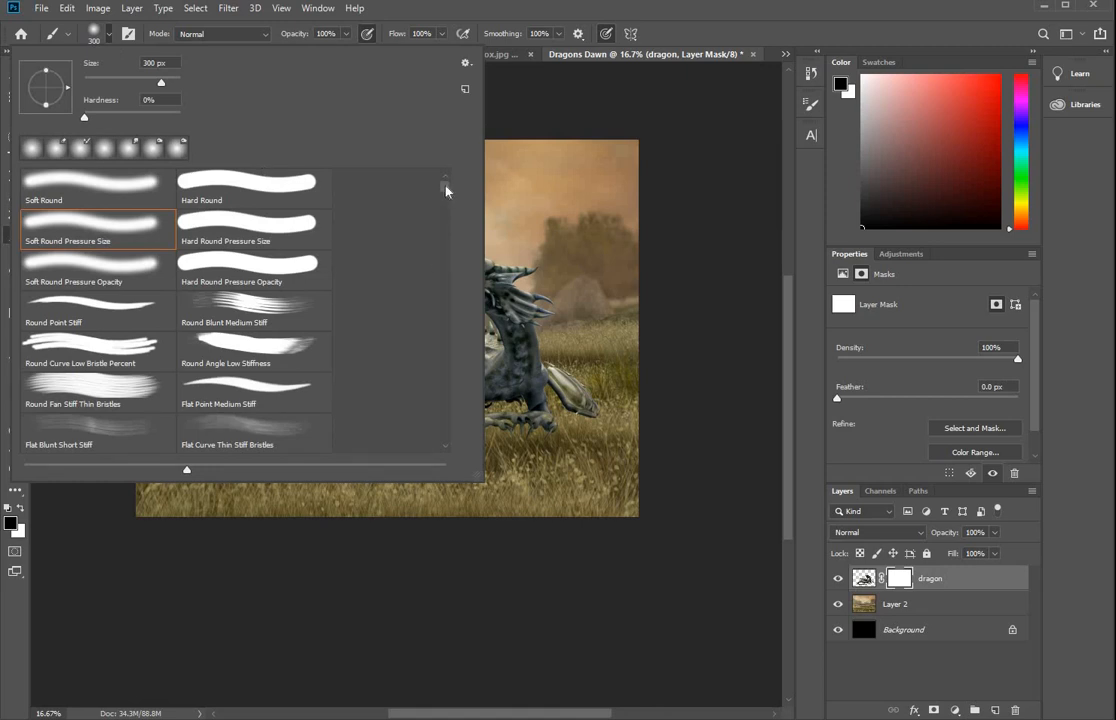
{"action": "scroll", "coordinate": [446, 197], "scroll_direction": "down", "scroll_amount": 5}
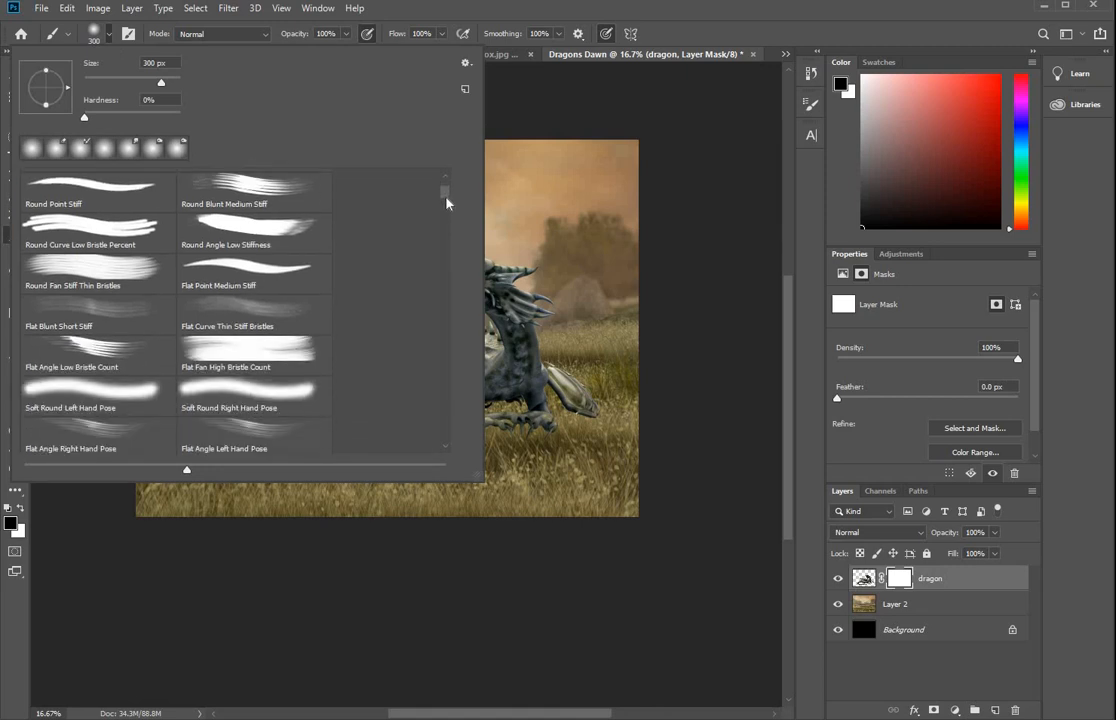
{"action": "scroll", "coordinate": [448, 210], "scroll_direction": "down", "scroll_amount": 4}
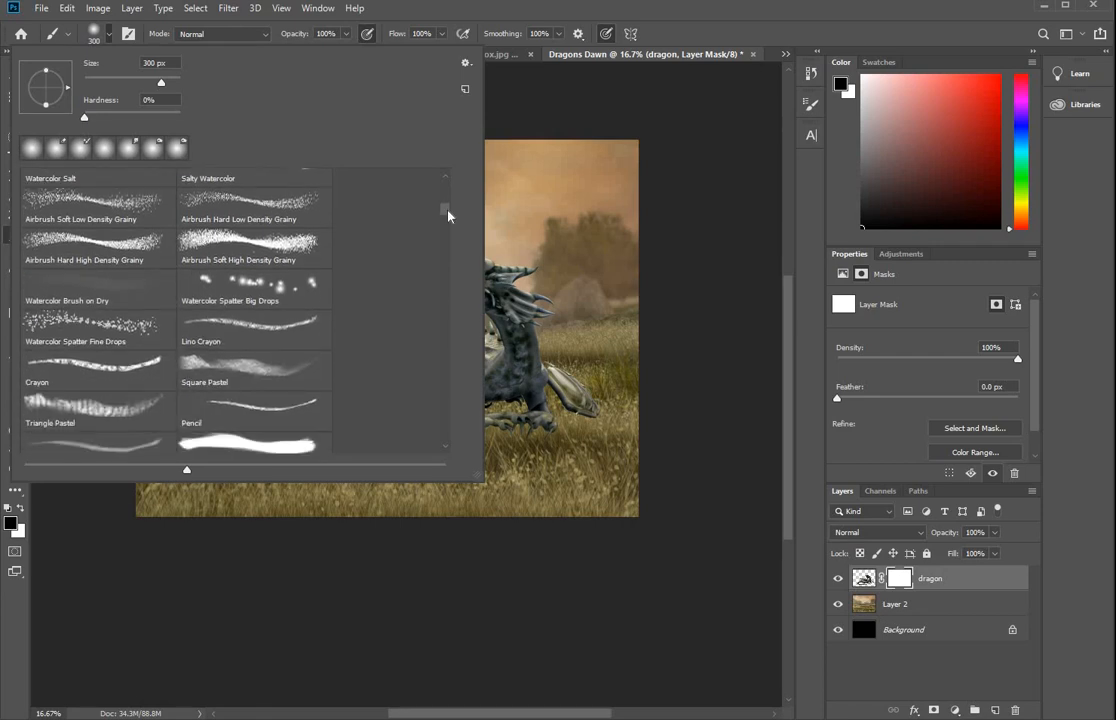
{"action": "scroll", "coordinate": [448, 216], "scroll_direction": "down", "scroll_amount": 1}
{"action": "scroll", "coordinate": [447, 220], "scroll_direction": "down", "scroll_amount": 5}
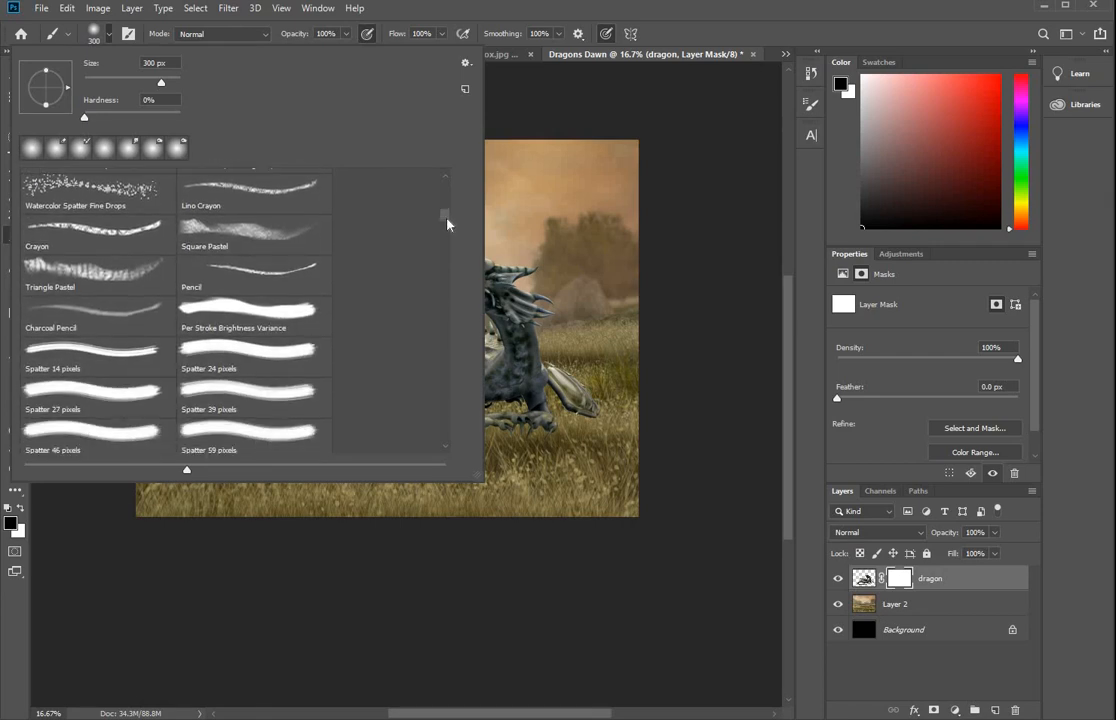
{"action": "scroll", "coordinate": [447, 232], "scroll_direction": "down", "scroll_amount": 3}
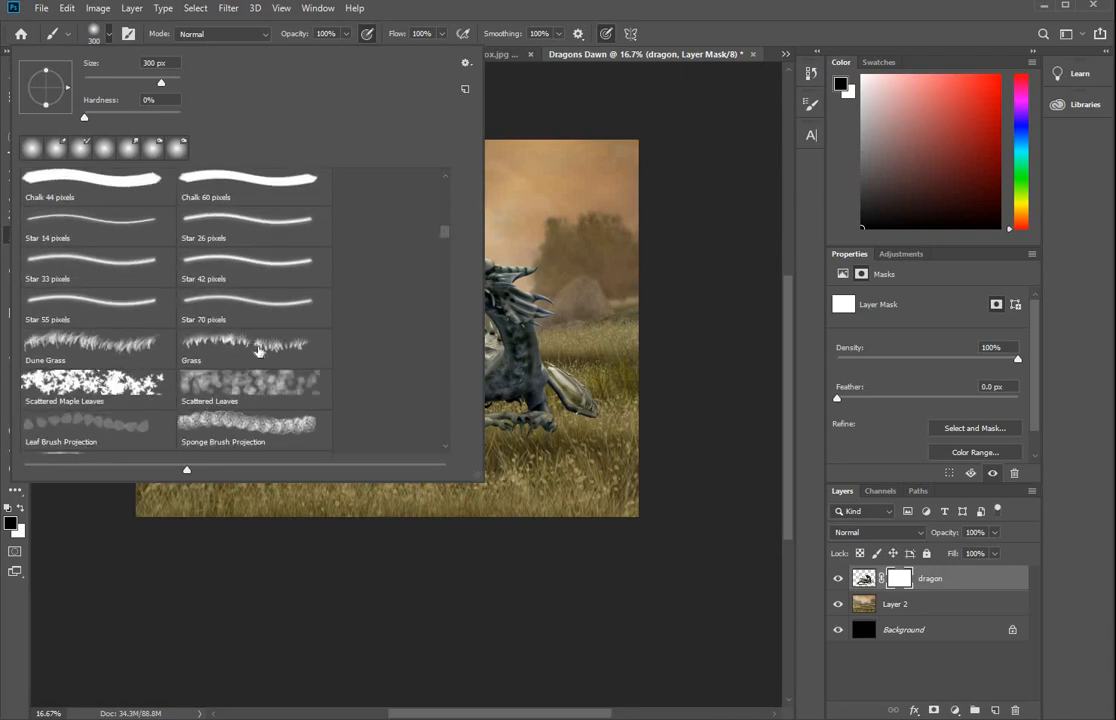
{"action": "left_click", "coordinate": [258, 350]}
{"action": "left_click", "coordinate": [230, 488]}
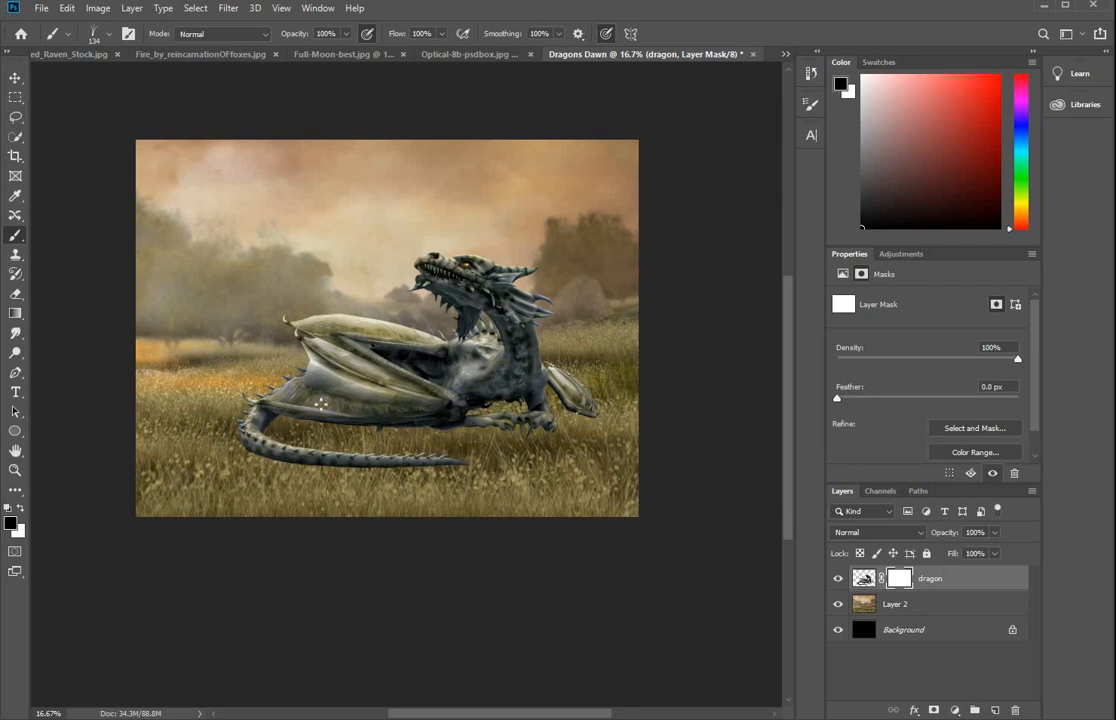
Enlarge the Grass brush to 175 px and paint black on the dragon's mask along the tail's lower edge
{"action": "key", "text": "bracketright"}
{"action": "key", "text": "bracketright"}
{"action": "left_click", "coordinate": [15, 470]}
{"action": "left_click", "coordinate": [375, 447]}
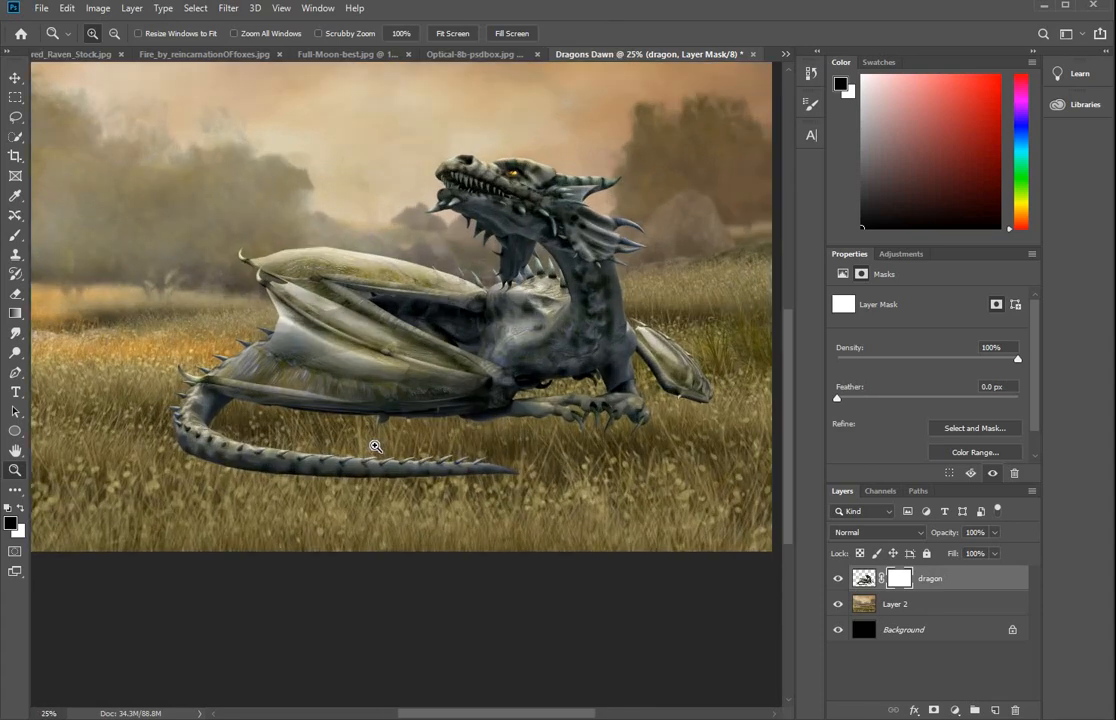
{"action": "left_click", "coordinate": [375, 447]}
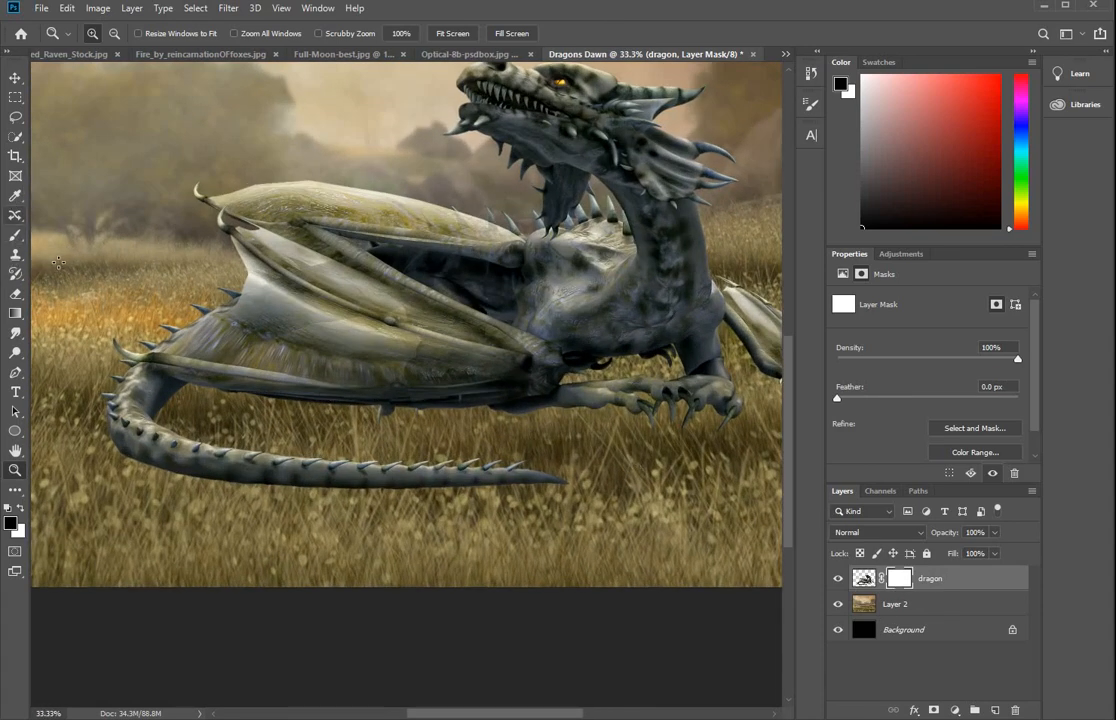
{"action": "left_click", "coordinate": [15, 235]}
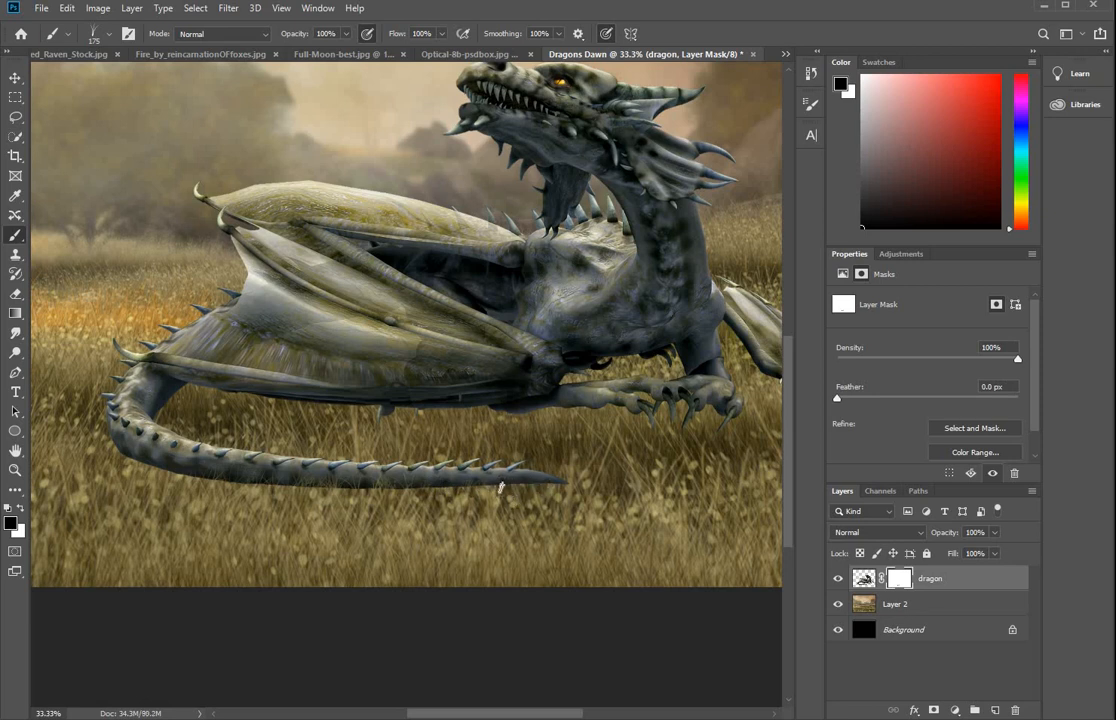
Enlarge the Grass brush to 500 px and mask more grass blades over the dragon's tail in black
{"action": "key", "text": "bracketright"}
{"action": "key", "text": "bracketright"}
{"action": "key", "text": "bracketright"}
{"action": "key", "text": "bracketright"}
{"action": "key", "text": "bracketright"}
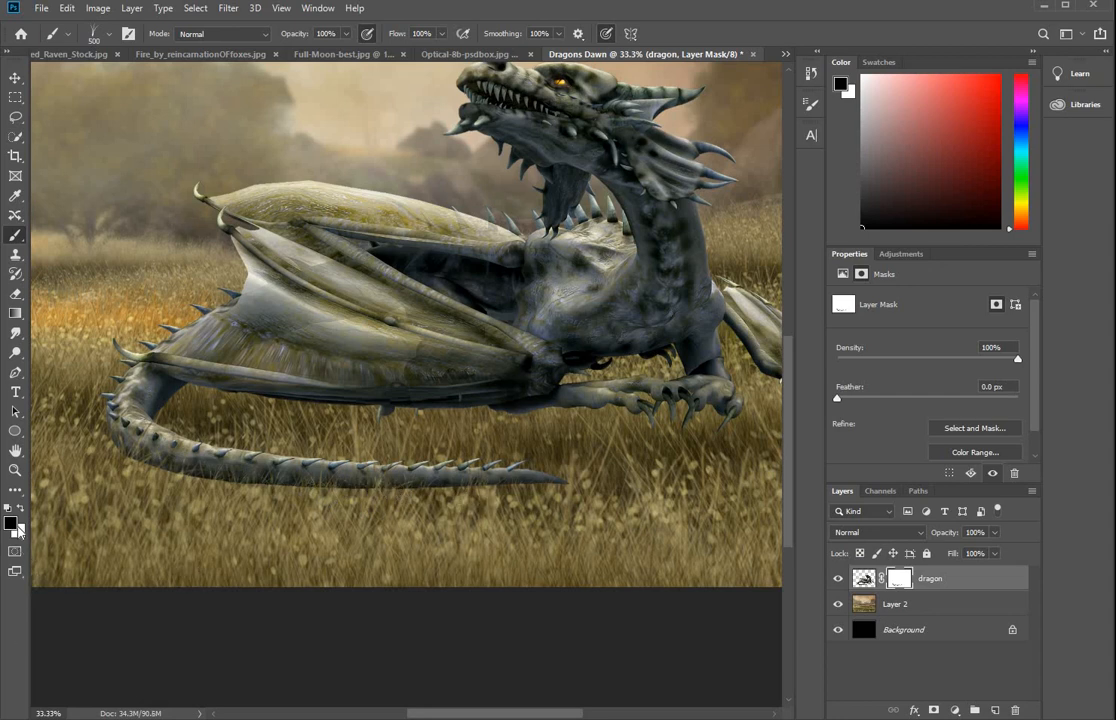
Set the foreground colour to mid grey (RGB 131, 130, 130) and swap it so that black is in front
{"action": "left_click", "coordinate": [20, 509]}
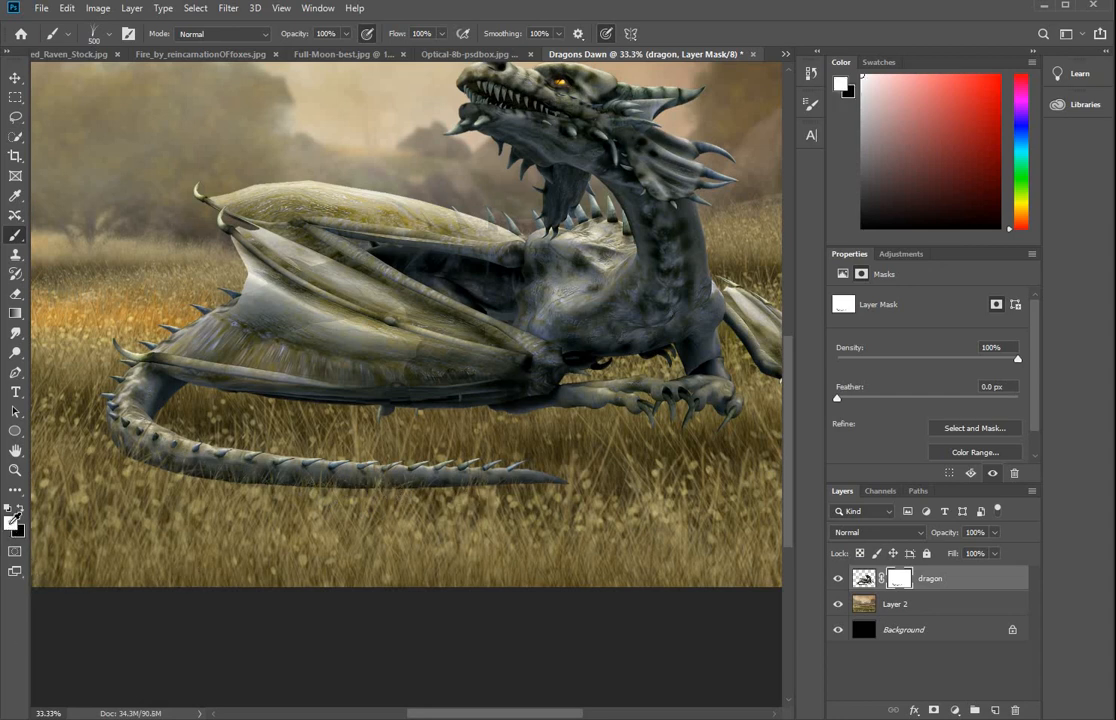
{"action": "left_click", "coordinate": [12, 520]}
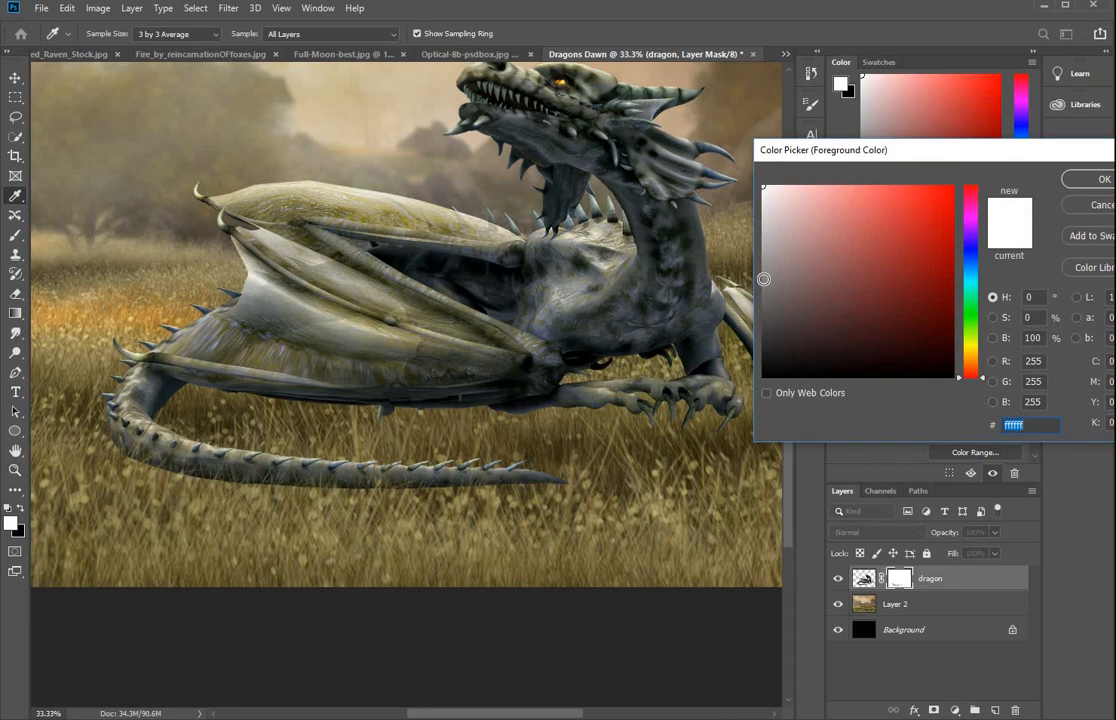
{"action": "left_click", "coordinate": [763, 278]}
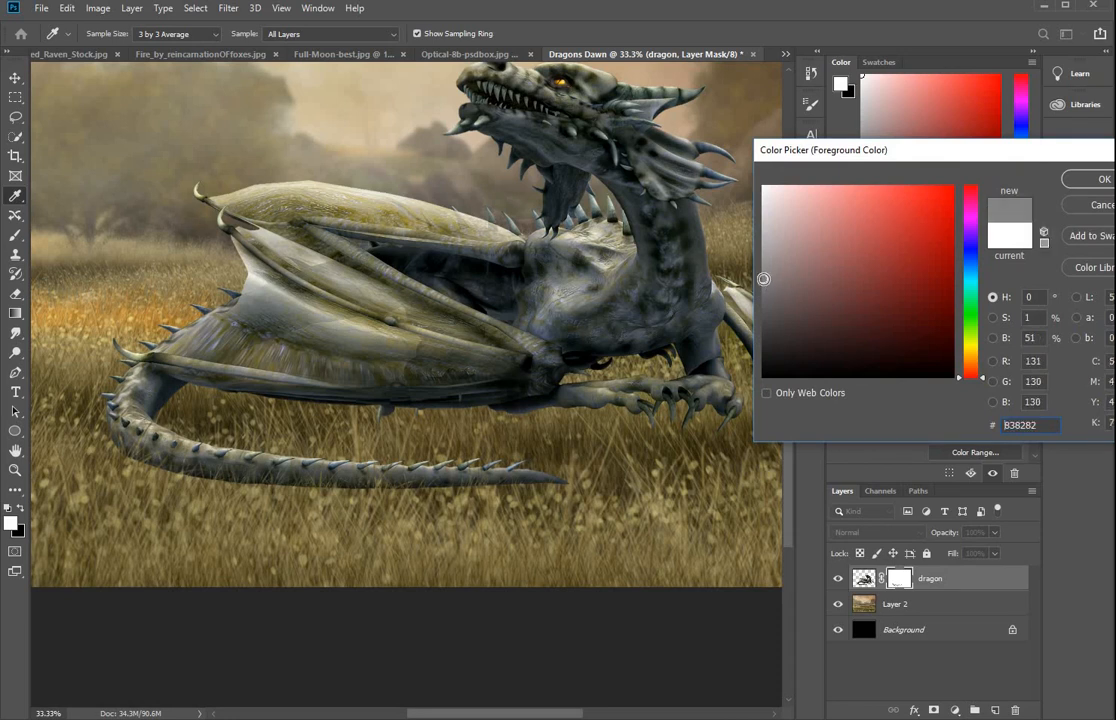
{"action": "left_click", "coordinate": [1101, 180]}
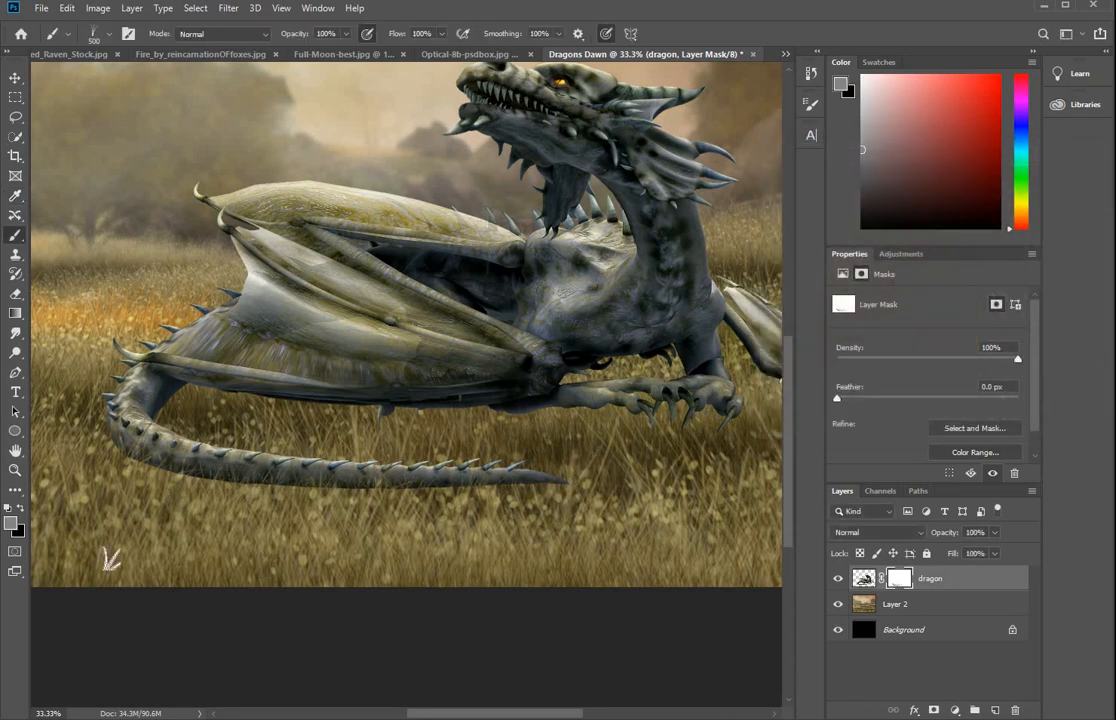
{"action": "left_click", "coordinate": [21, 509]}
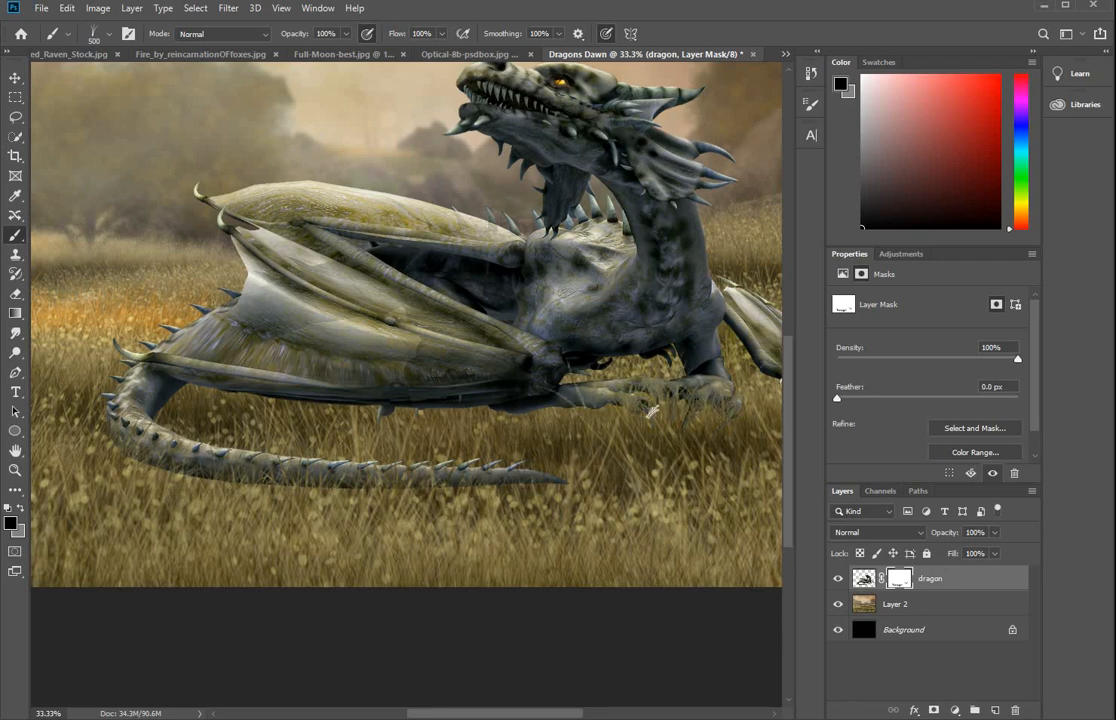
Paint black with the 500 px Grass brush on the dragon's mask over the front claws, forelegs and lower wing edges
{"action": "mouse_move", "coordinate": [560, 398]}
{"action": "left_mouse_down"}
{"action": "mouse_move", "coordinate": [480, 390]}
{"action": "mouse_move", "coordinate": [510, 392]}
{"action": "left_mouse_up"}
{"action": "left_click_drag", "start_coordinate": [672, 420], "coordinate": [474, 411]}
{"action": "left_click_drag", "start_coordinate": [560, 372], "coordinate": [615, 370]}
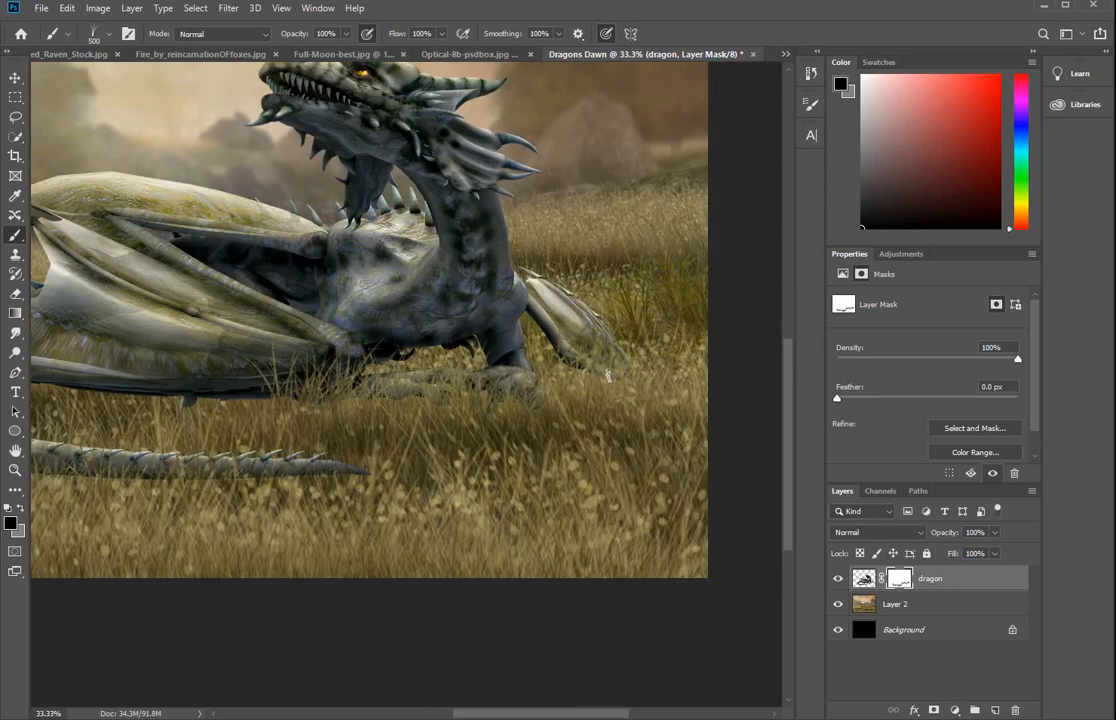
{"action": "left_click_drag", "start_coordinate": [325, 385], "coordinate": [114, 388]}
{"action": "left_click_drag", "start_coordinate": [242, 380], "coordinate": [479, 382]}
{"action": "left_click_drag", "start_coordinate": [365, 380], "coordinate": [289, 379]}
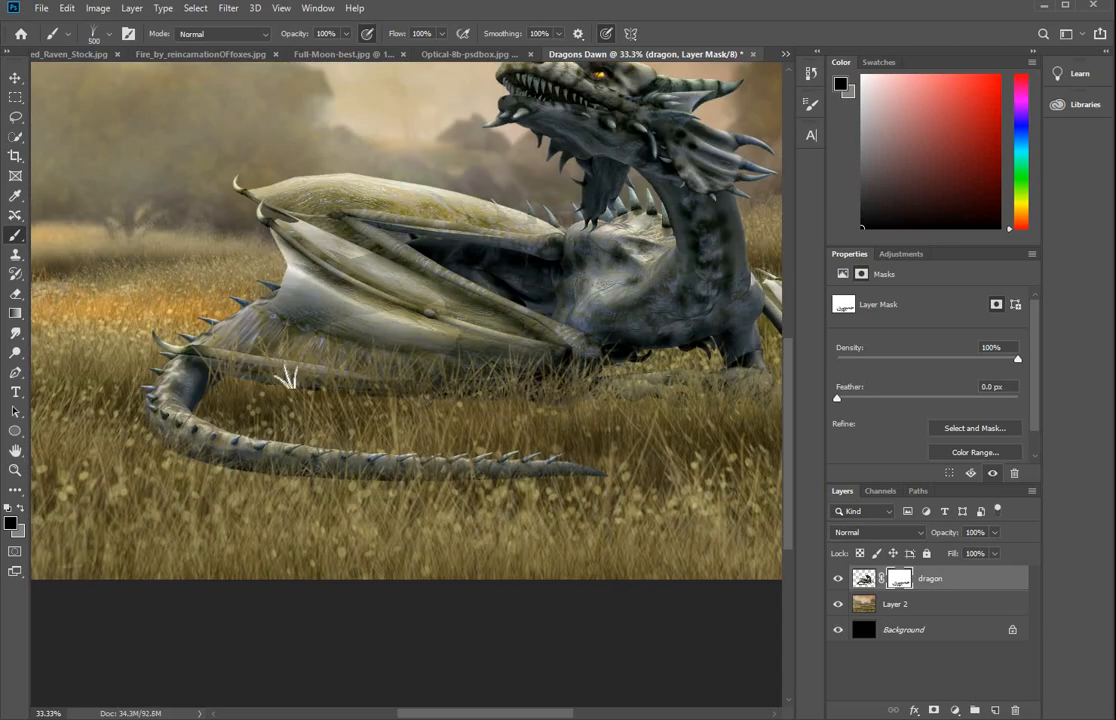
Mask more grass blades in black along the dragon's tail and beneath its body with the 500 px Grass brush
{"action": "left_click_drag", "start_coordinate": [190, 422], "coordinate": [460, 492]}
{"action": "mouse_move", "coordinate": [595, 478]}
{"action": "left_mouse_down"}
{"action": "mouse_move", "coordinate": [383, 473]}
{"action": "mouse_move", "coordinate": [150, 388]}
{"action": "left_mouse_up"}
{"action": "left_click_drag", "start_coordinate": [541, 399], "coordinate": [304, 399]}
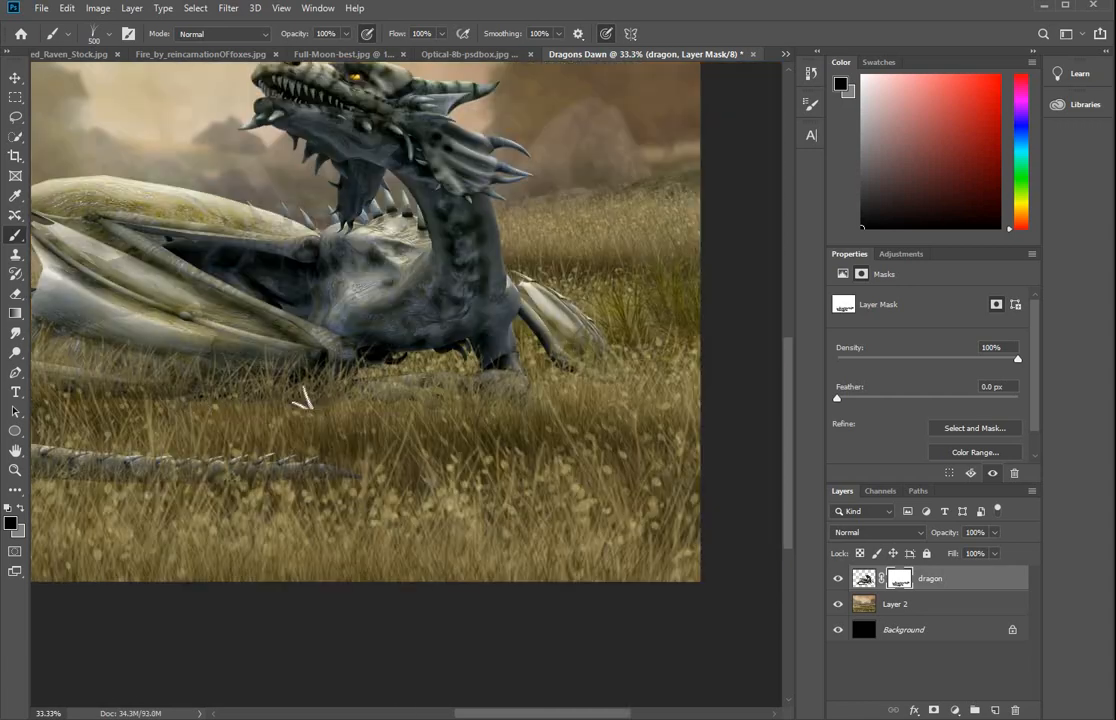
{"action": "left_click_drag", "start_coordinate": [143, 489], "coordinate": [358, 464]}
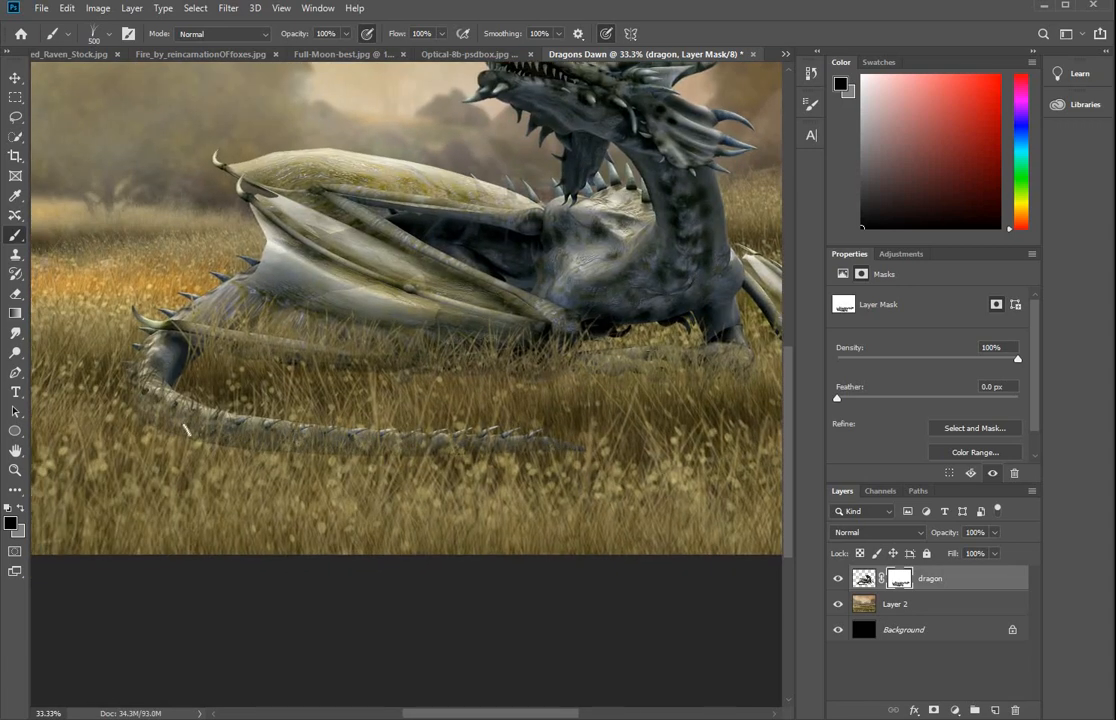
{"action": "key", "text": "z"}
{"action": "left_click", "coordinate": [391, 418]}
{"action": "left_click", "coordinate": [15, 235]}
{"action": "left_click", "coordinate": [109, 34]}
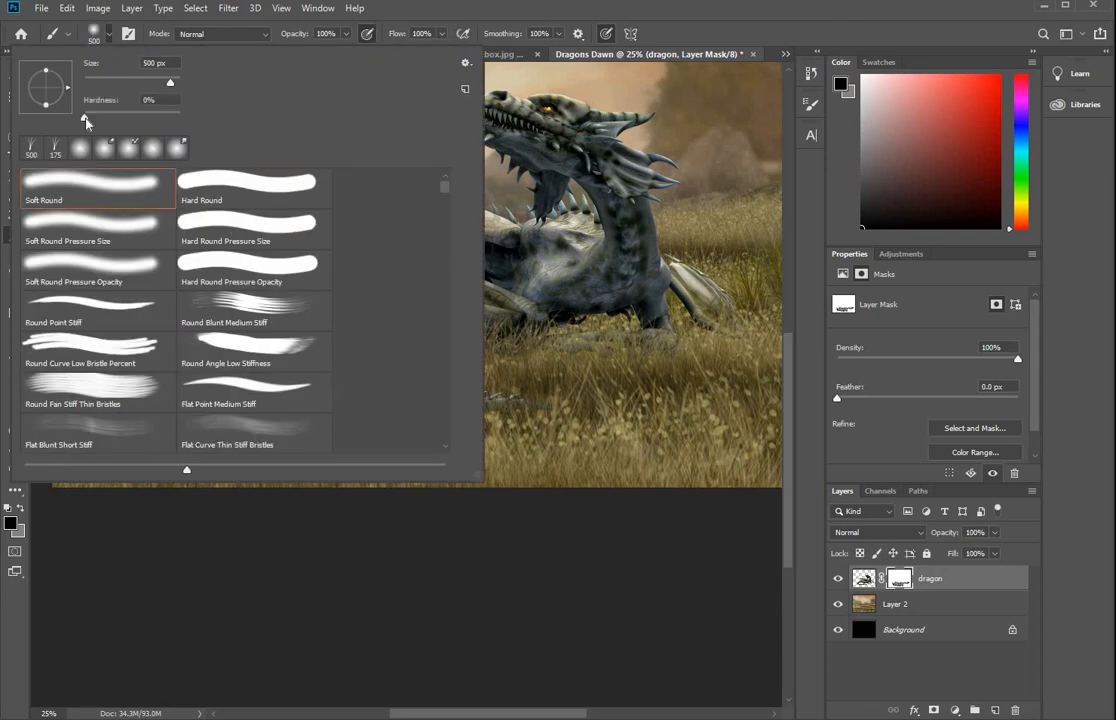
{"action": "key", "text": "Return"}
{"action": "key", "text": "bracketright"}
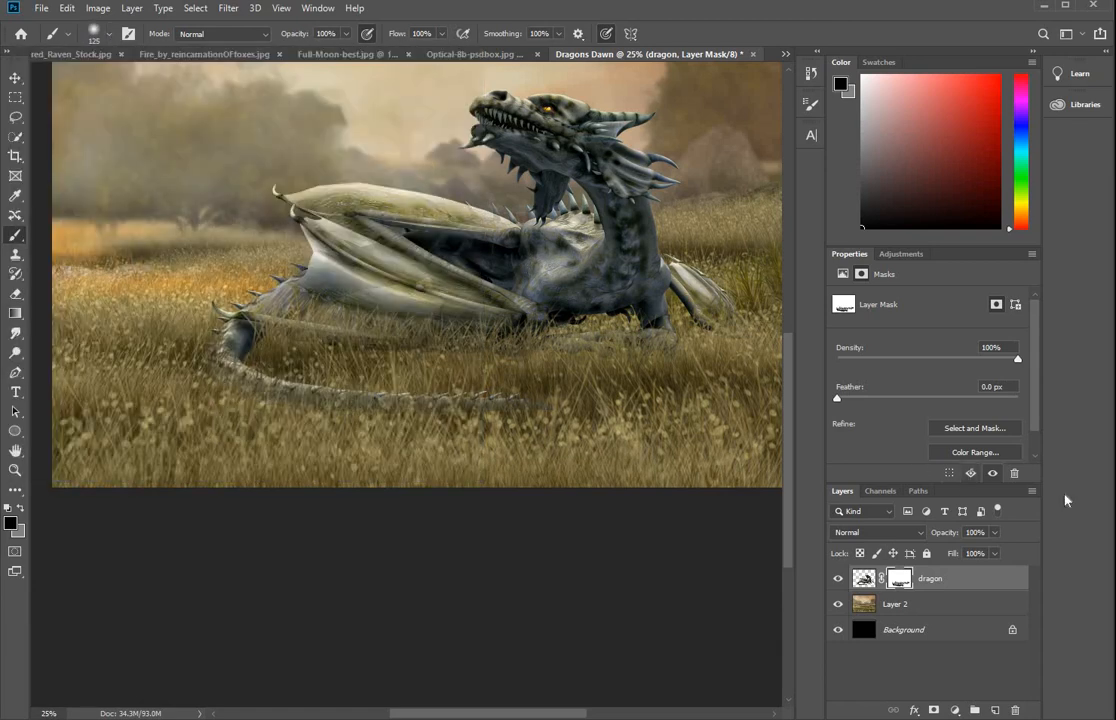
Switch back to the Grass brush at 250 px and mask grass blades beneath the dragon's chest near the front leg
{"action": "left_click", "coordinate": [60, 34]}
{"action": "left_click", "coordinate": [97, 32]}
{"action": "double_click", "coordinate": [200, 330]}
{"action": "left_click_drag", "start_coordinate": [622, 310], "coordinate": [572, 318]}
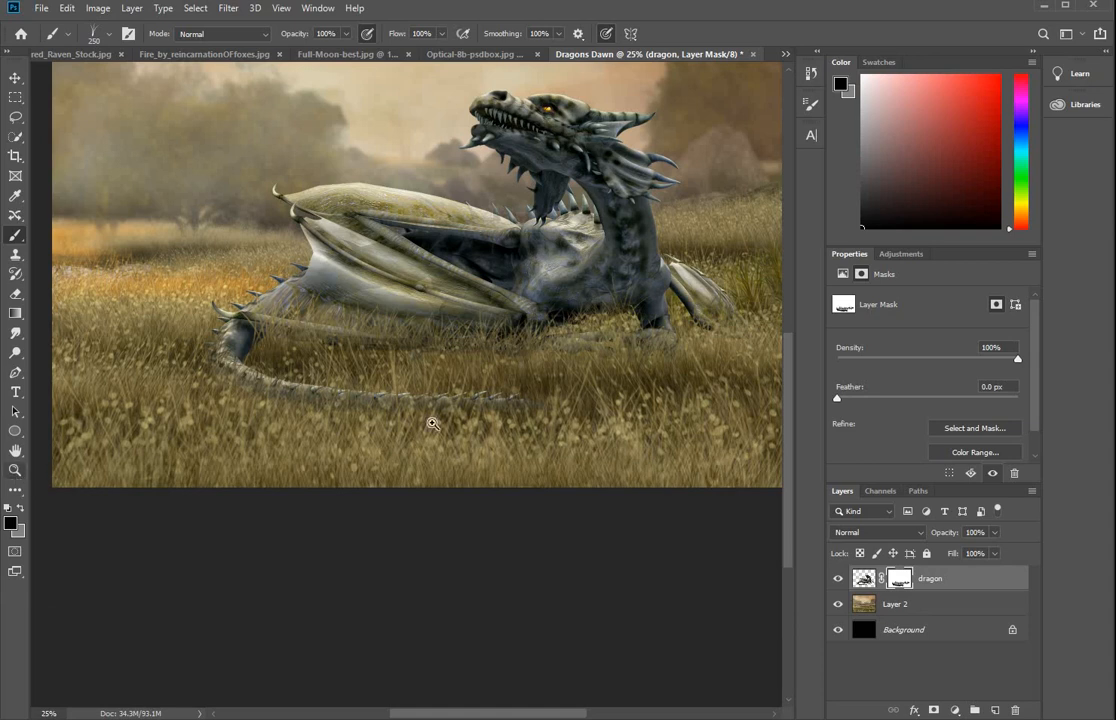
Copy the whole Full-Moon-best.jpg image, close that file and paste the moon into Dragons Dawn as a new layer
{"action": "key", "text": "z"}
{"action": "left_click", "coordinate": [456, 294], "text": "alt"}
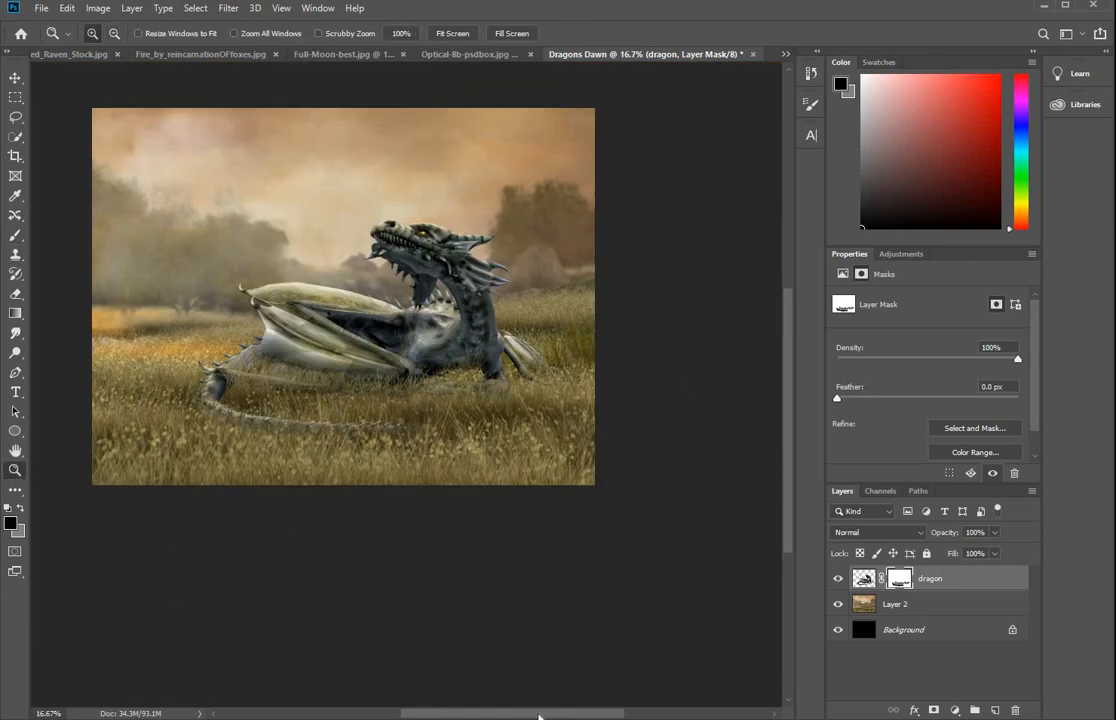
{"action": "left_click_drag", "start_coordinate": [538, 716], "coordinate": [513, 716]}
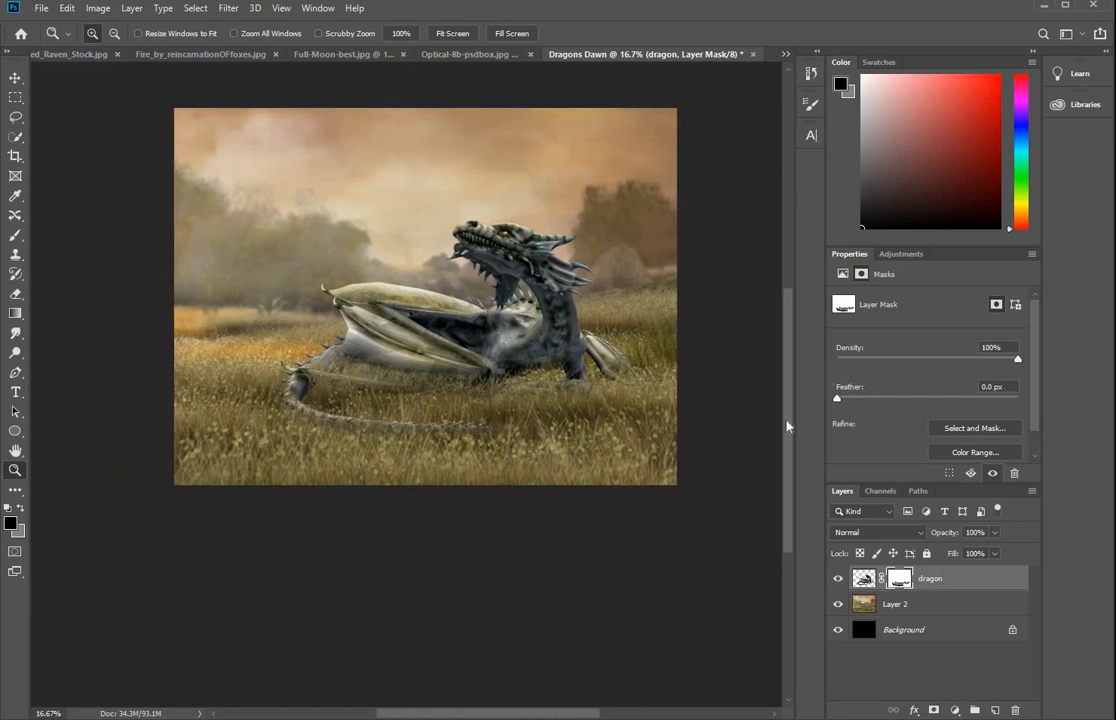
{"action": "scroll", "coordinate": [788, 399], "scroll_direction": "up", "scroll_amount": 3}
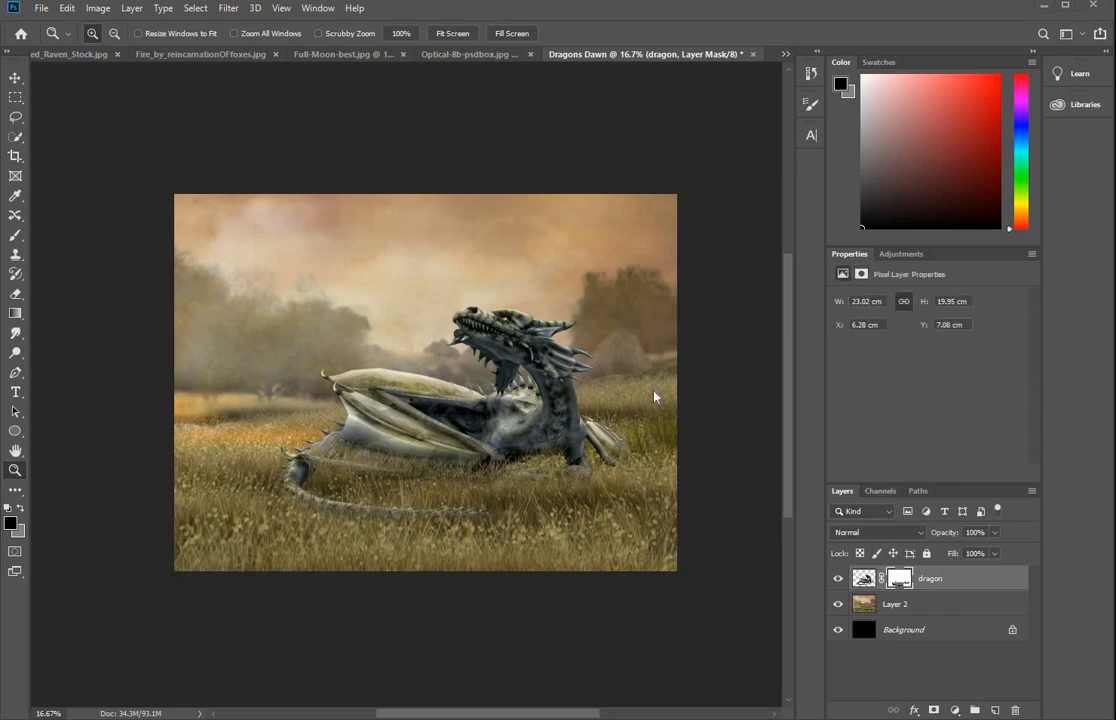
{"action": "left_click", "coordinate": [334, 55]}
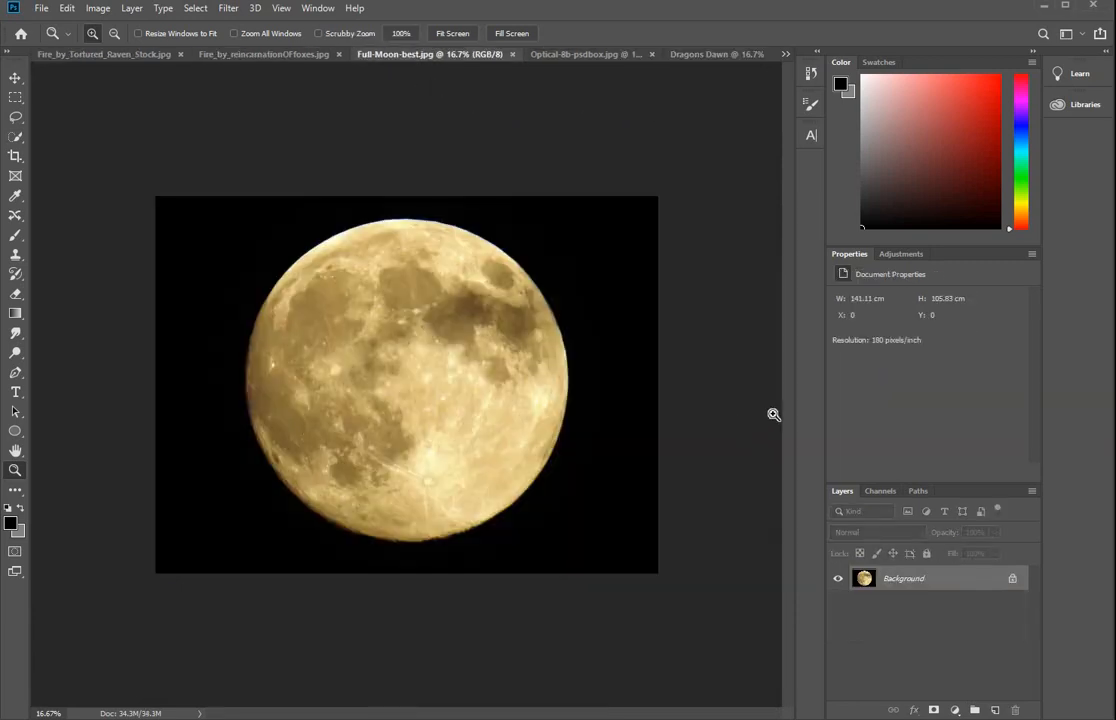
{"action": "key", "text": "ctrl+a"}
{"action": "key", "text": "ctrl+w"}
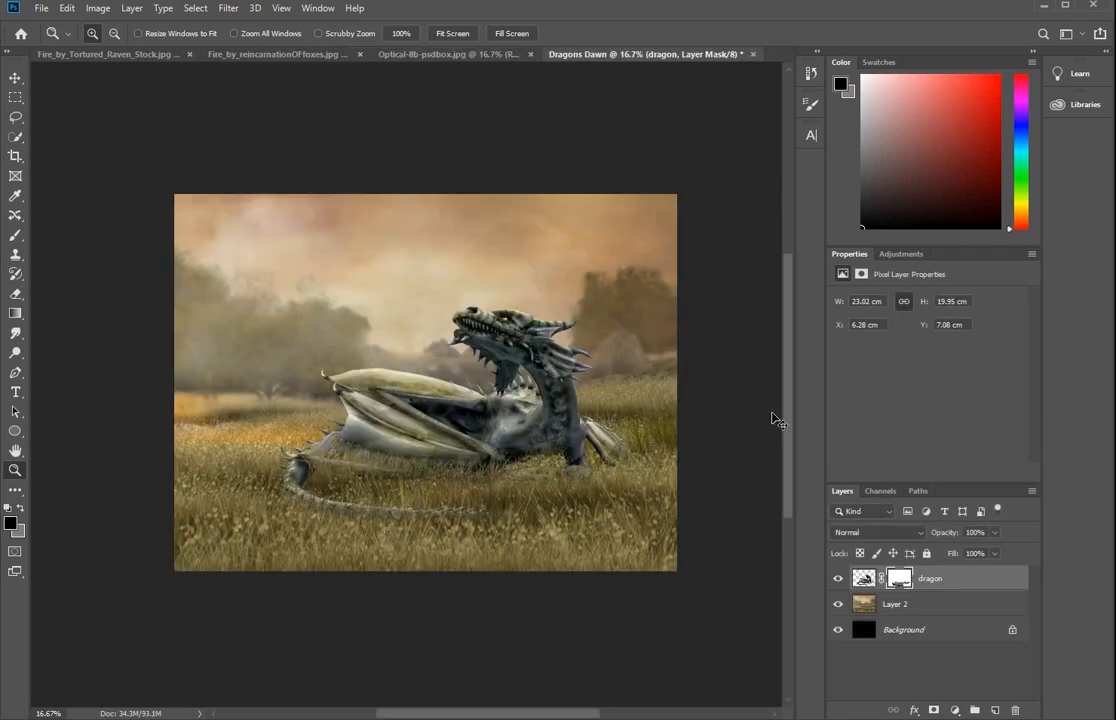
{"action": "key", "text": "ctrl+v"}
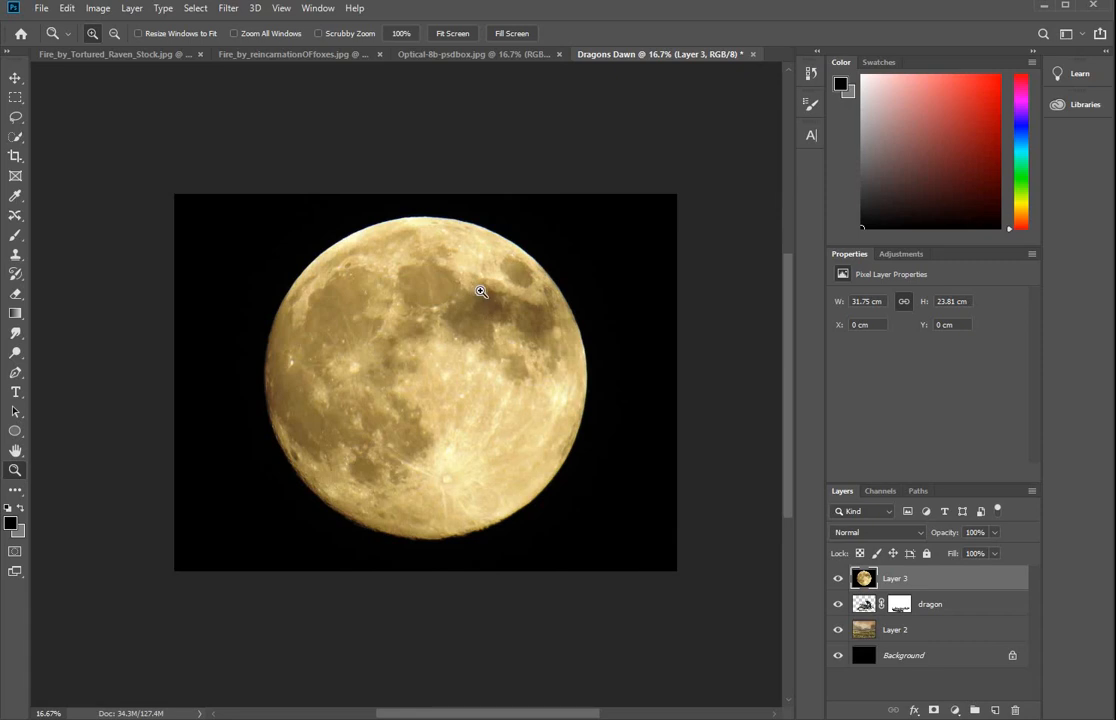
Draw a circular elliptical marquee selection about 20.34 cm across, fitted around the moon
{"action": "left_click", "coordinate": [16, 98]}
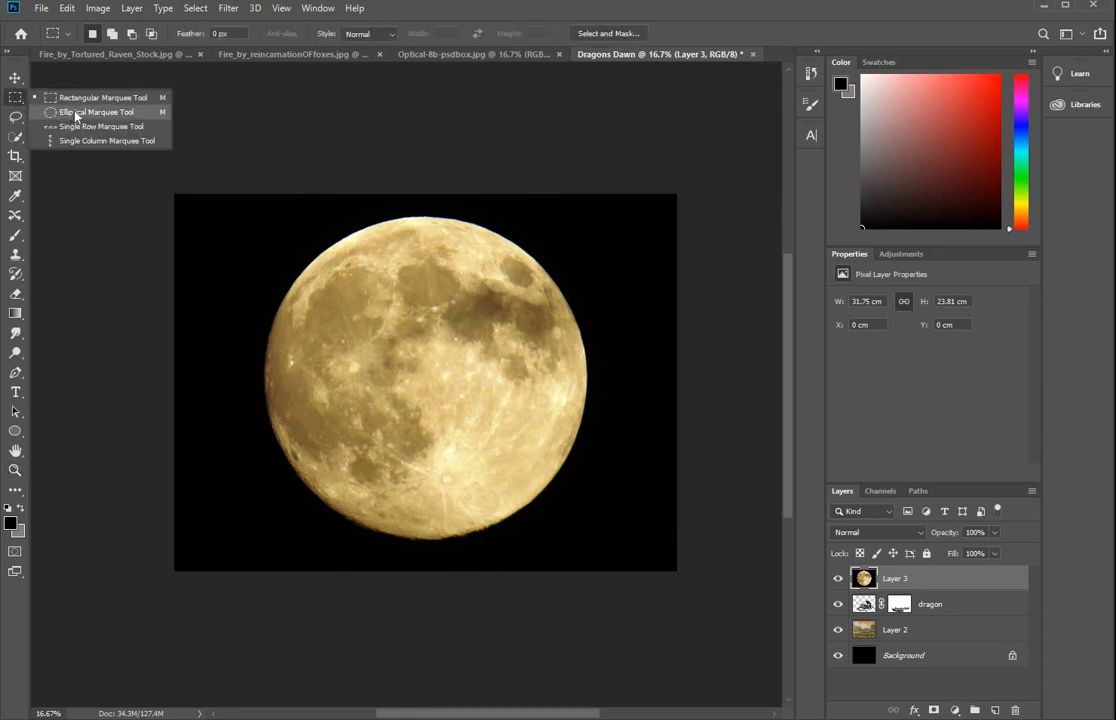
{"action": "left_click", "coordinate": [96, 112]}
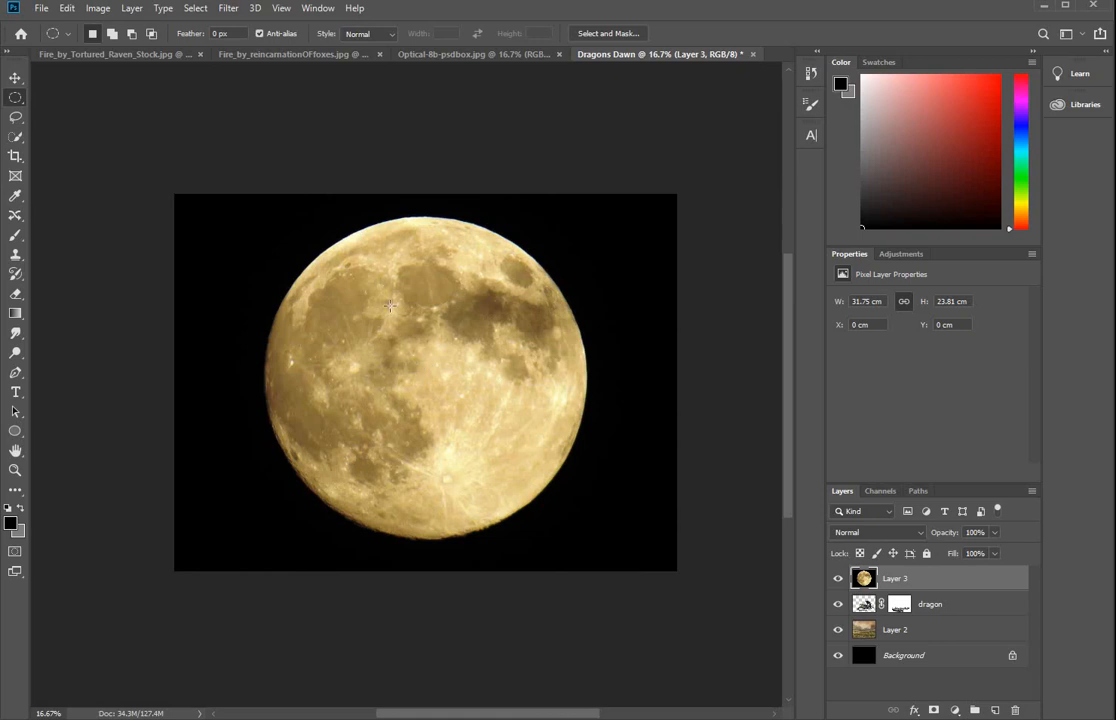
{"action": "left_click_drag", "start_coordinate": [573, 505], "coordinate": [587, 538]}
{"action": "key", "text": "shift"}
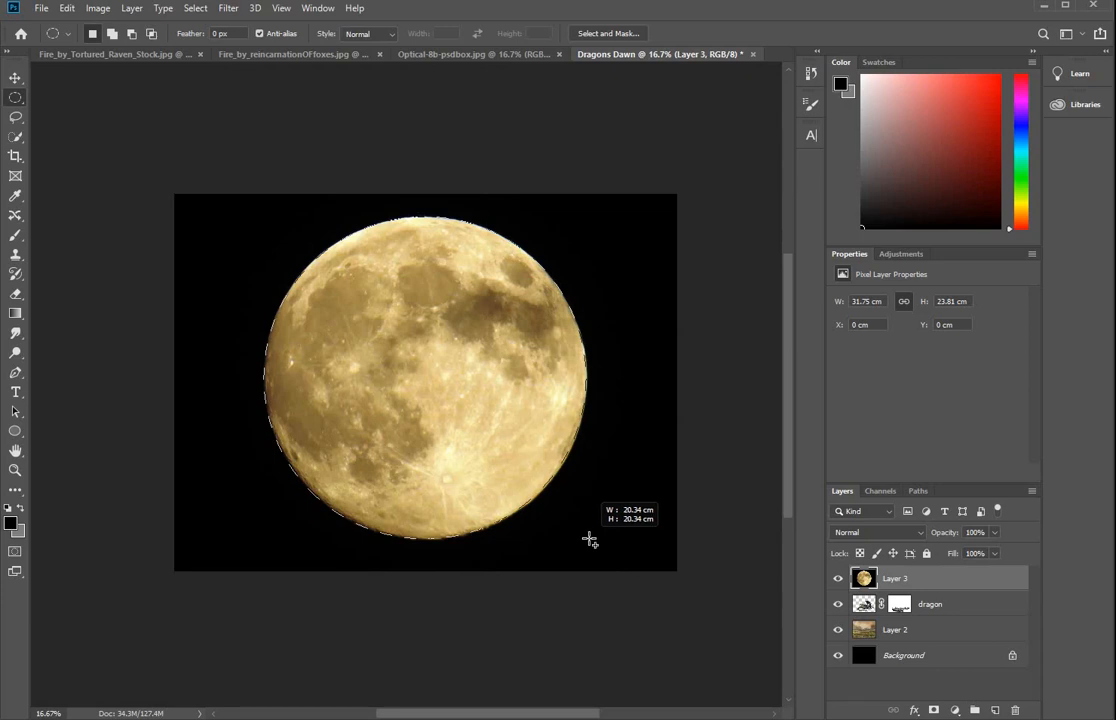
{"action": "left_click_drag", "start_coordinate": [590, 540], "coordinate": [589, 532]}
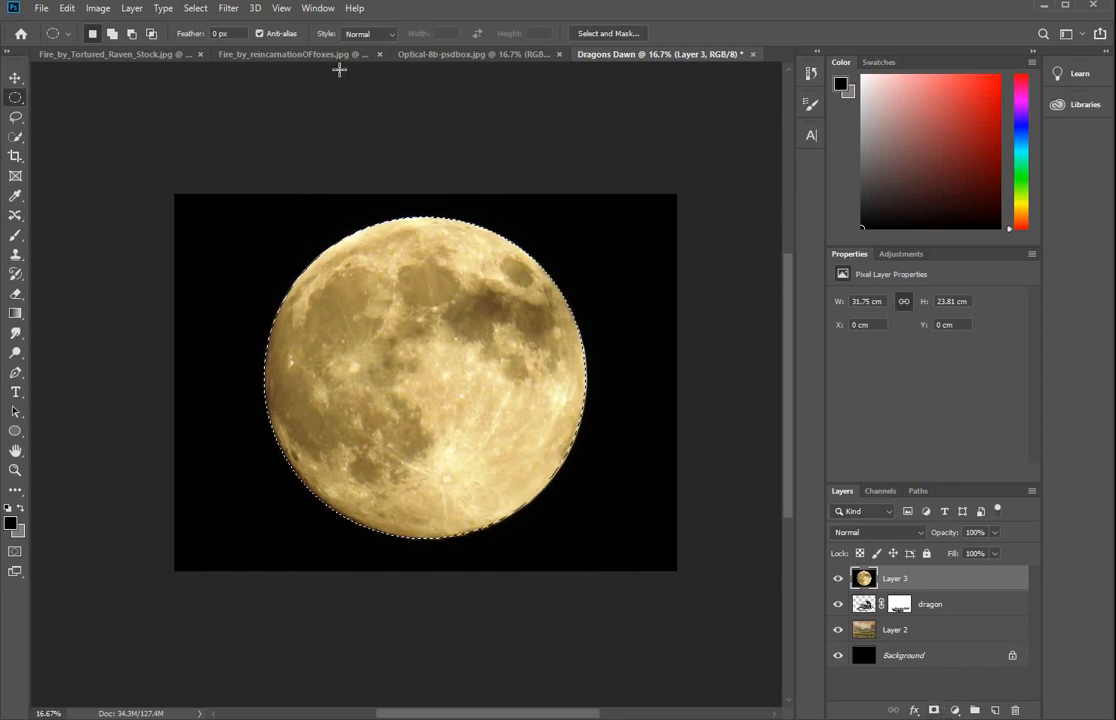
Invert the selection, delete the black background around the moon and deselect
{"action": "left_click", "coordinate": [197, 9]}
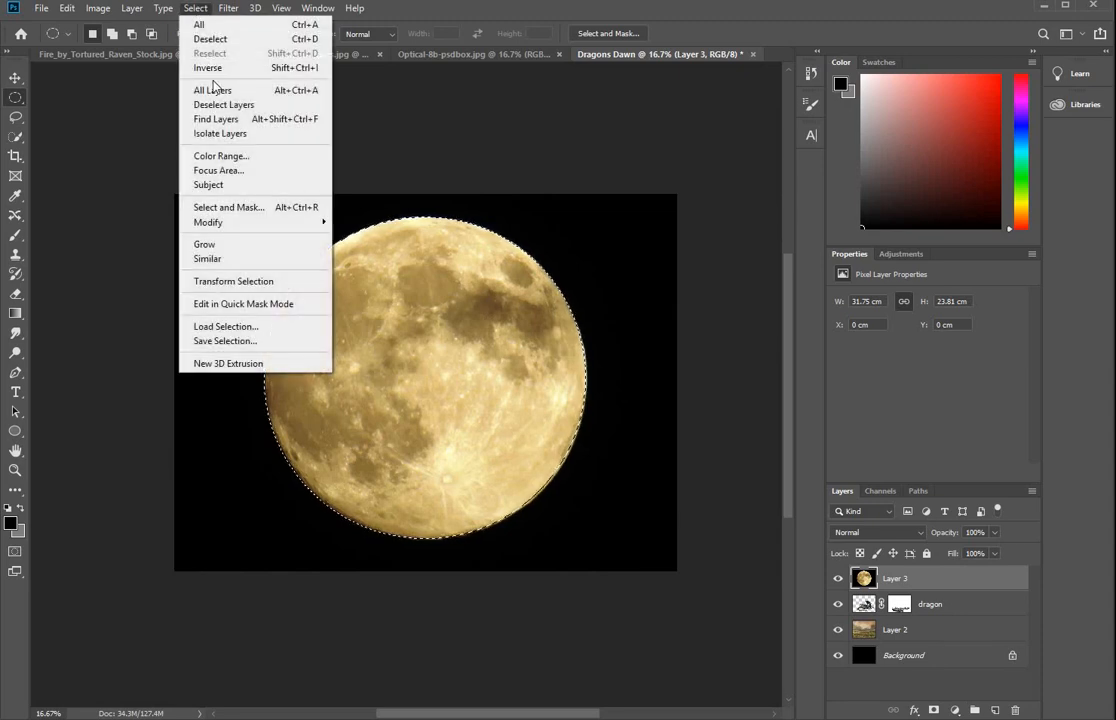
{"action": "left_click", "coordinate": [211, 67]}
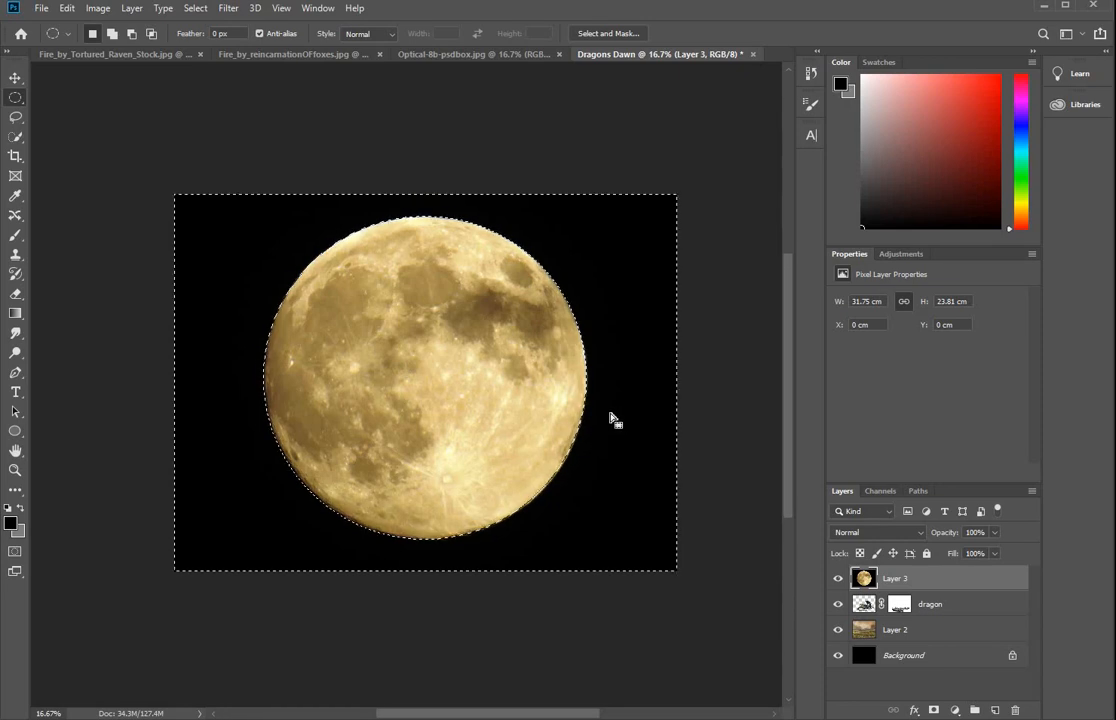
{"action": "key", "text": "Delete"}
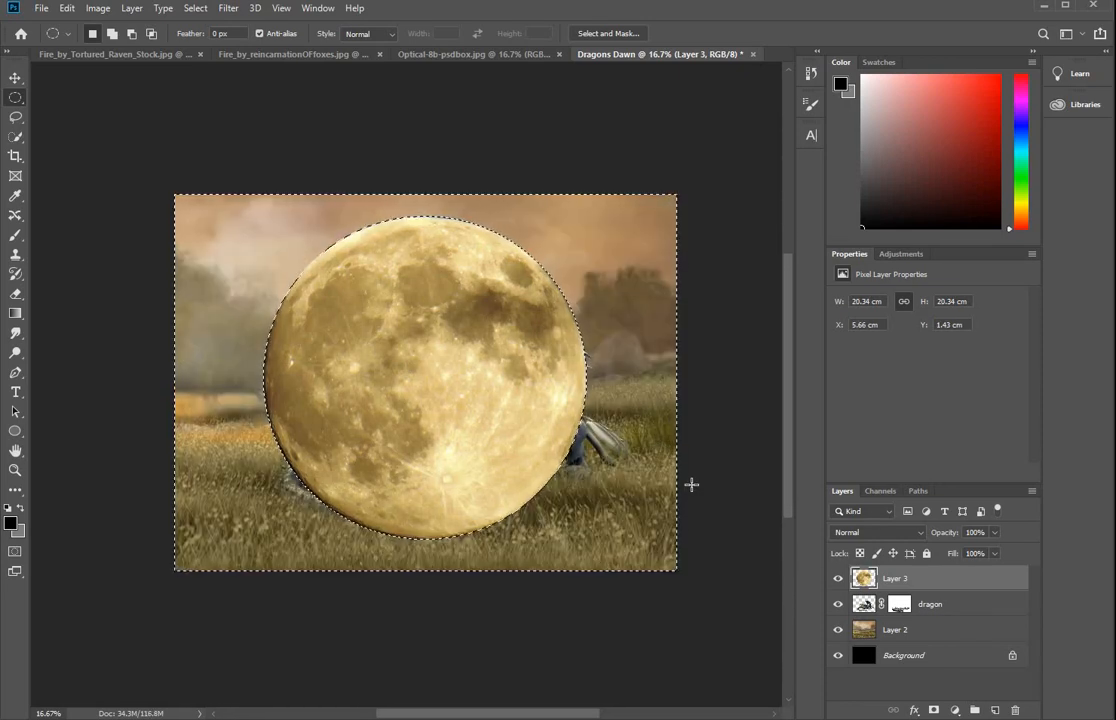
{"action": "key", "text": "ctrl+d"}
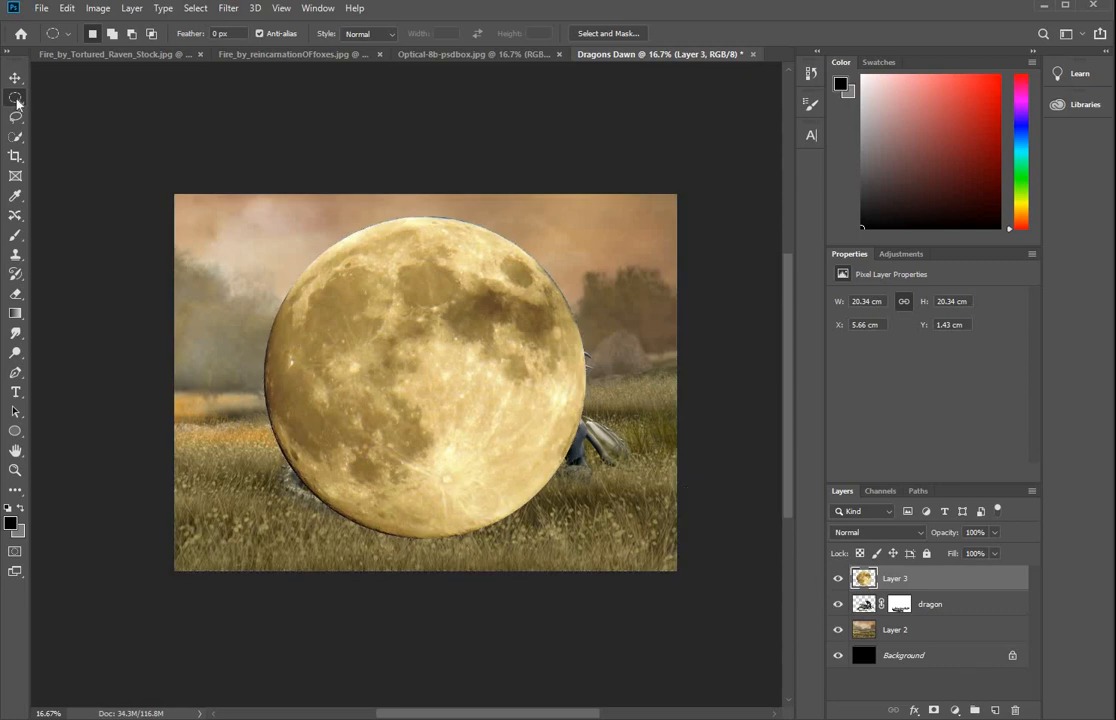
Select a slightly smaller circle about 19.86 cm across inside the moon, invert it, delete the dark rim and deselect
{"action": "left_click_drag", "start_coordinate": [271, 224], "coordinate": [600, 520]}
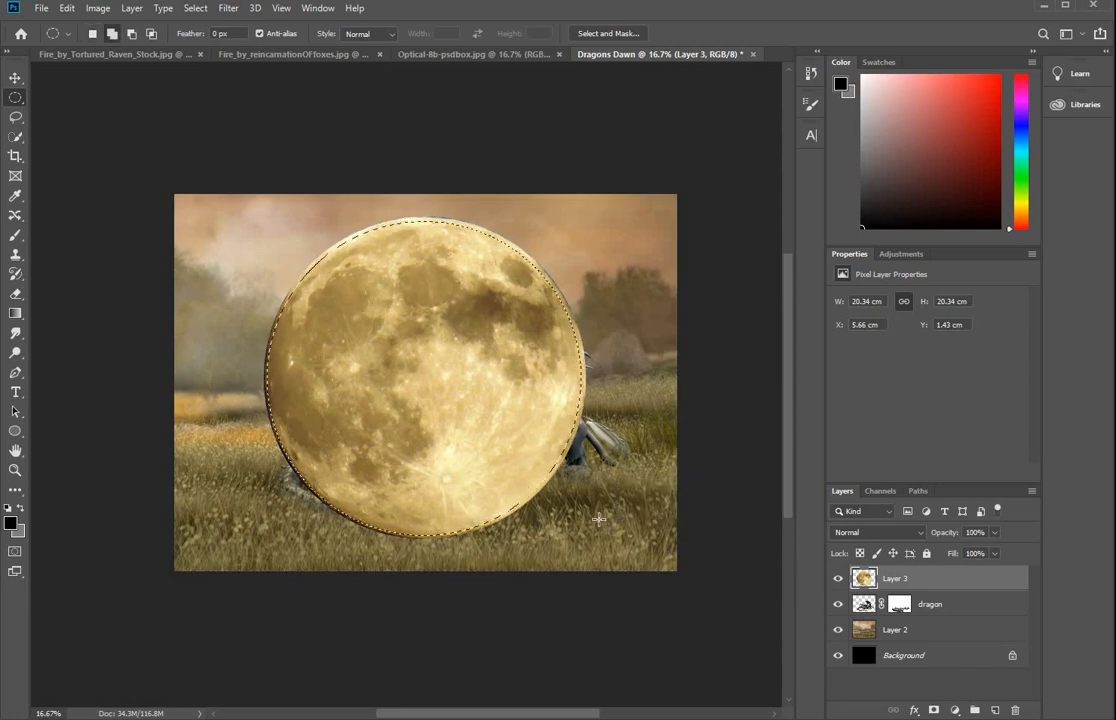
{"action": "left_click", "coordinate": [195, 8]}
{"action": "left_click", "coordinate": [207, 67]}
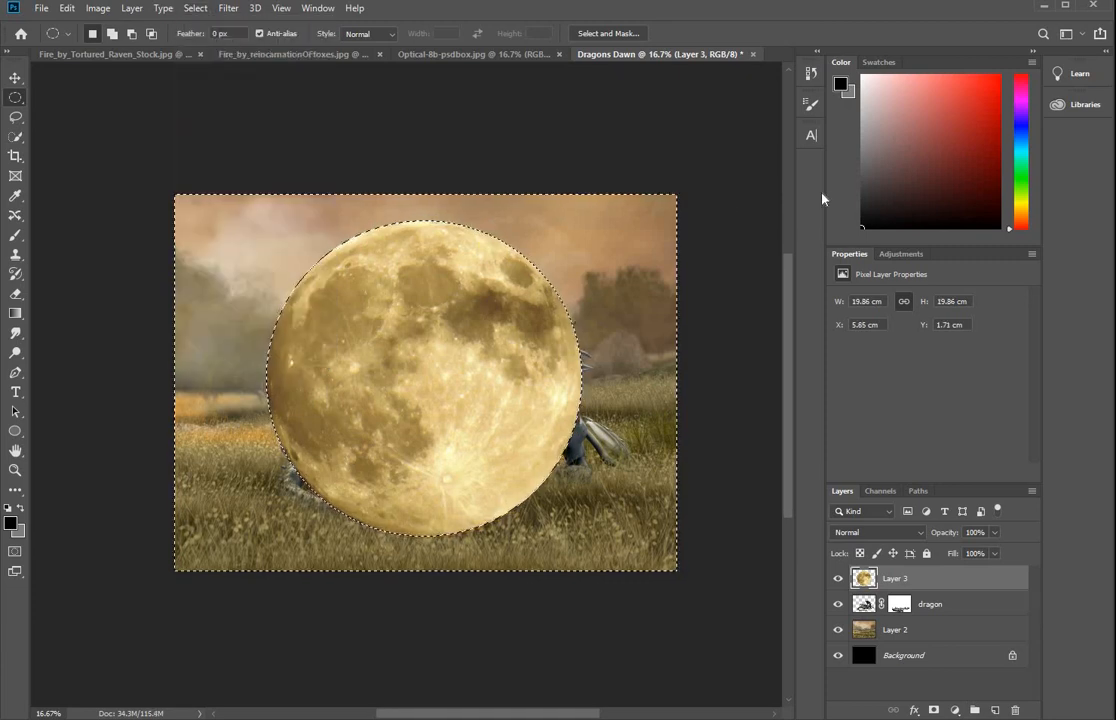
{"action": "key", "text": "Delete"}
{"action": "key", "text": "ctrl+d"}
Scale the moon down to about 6.91 cm wide and place it in the upper-left sky above the trees
{"action": "key", "text": "ctrl+t"}
{"action": "left_click_drag", "start_coordinate": [581, 540], "coordinate": [337, 313]}
{"action": "mouse_move", "coordinate": [357, 326]}
{"action": "left_mouse_down"}
{"action": "mouse_move", "coordinate": [330, 308]}
{"action": "mouse_move", "coordinate": [343, 325]}
{"action": "left_mouse_up"}
{"action": "key", "text": "Return"}
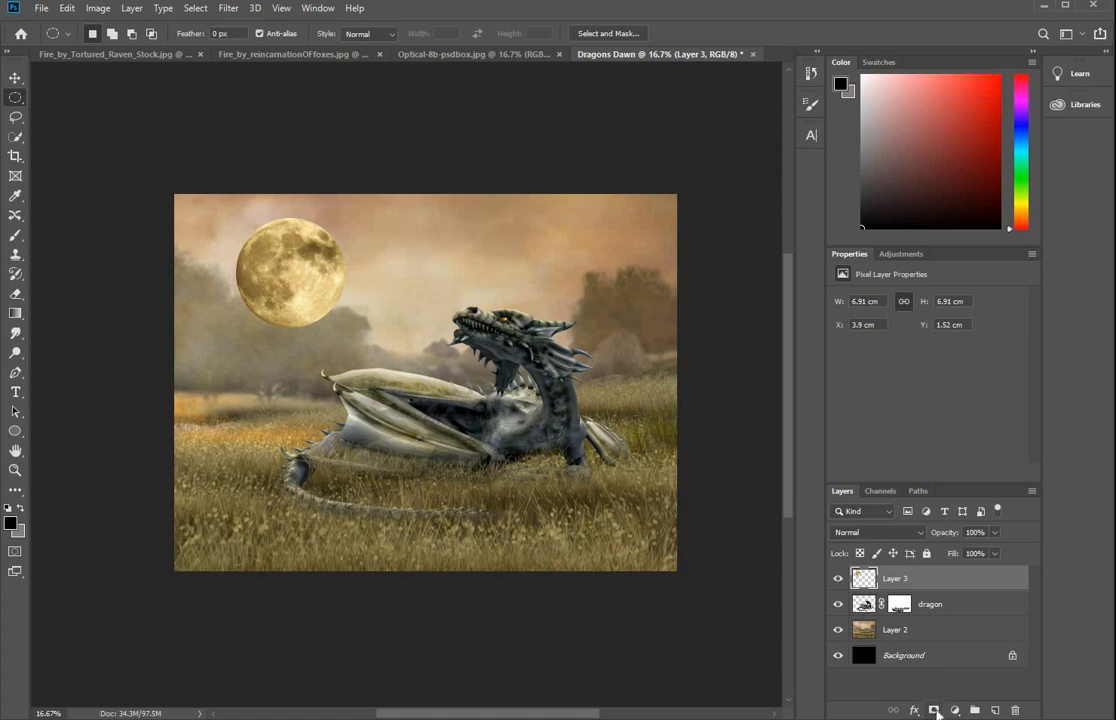
Add a layer mask to the moon's layer and draw a radial black-to-transparent gradient on it from the moon's centre past its lower edge
{"action": "left_click", "coordinate": [934, 710]}
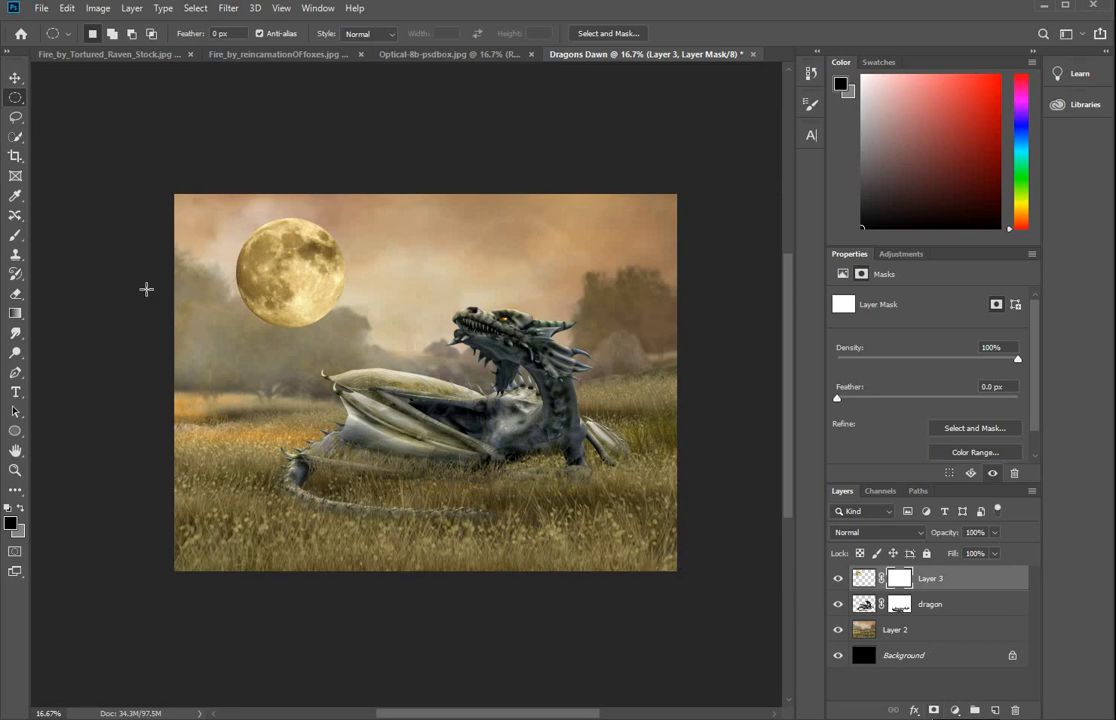
{"action": "left_click", "coordinate": [14, 316]}
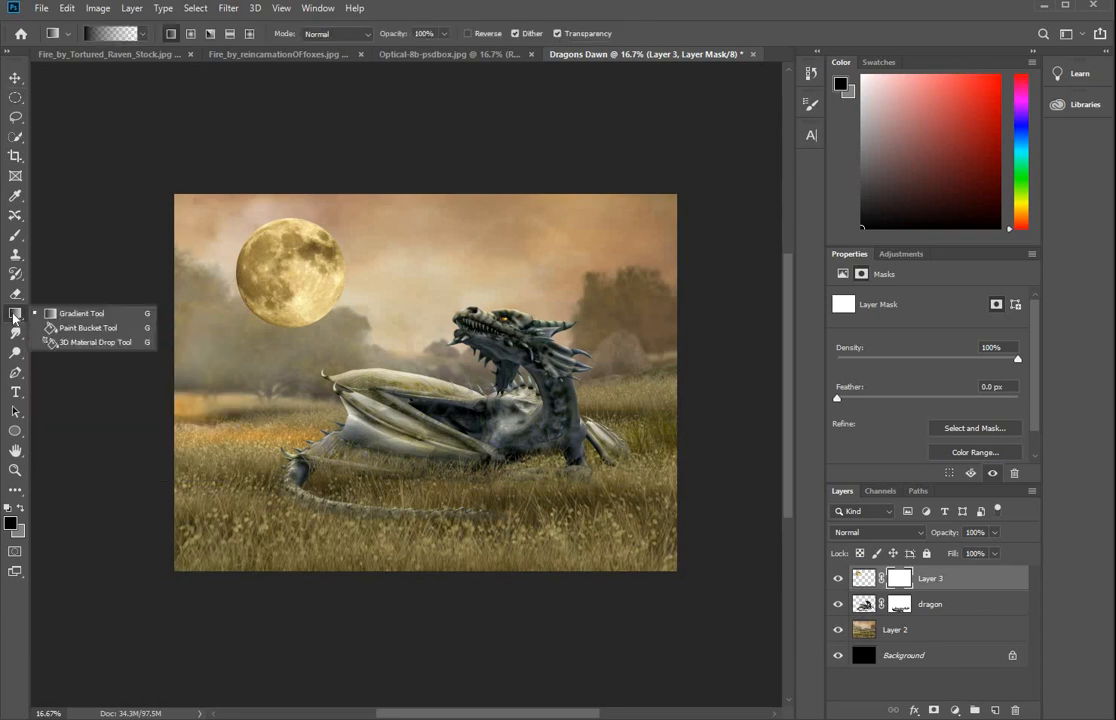
{"action": "left_click", "coordinate": [192, 38]}
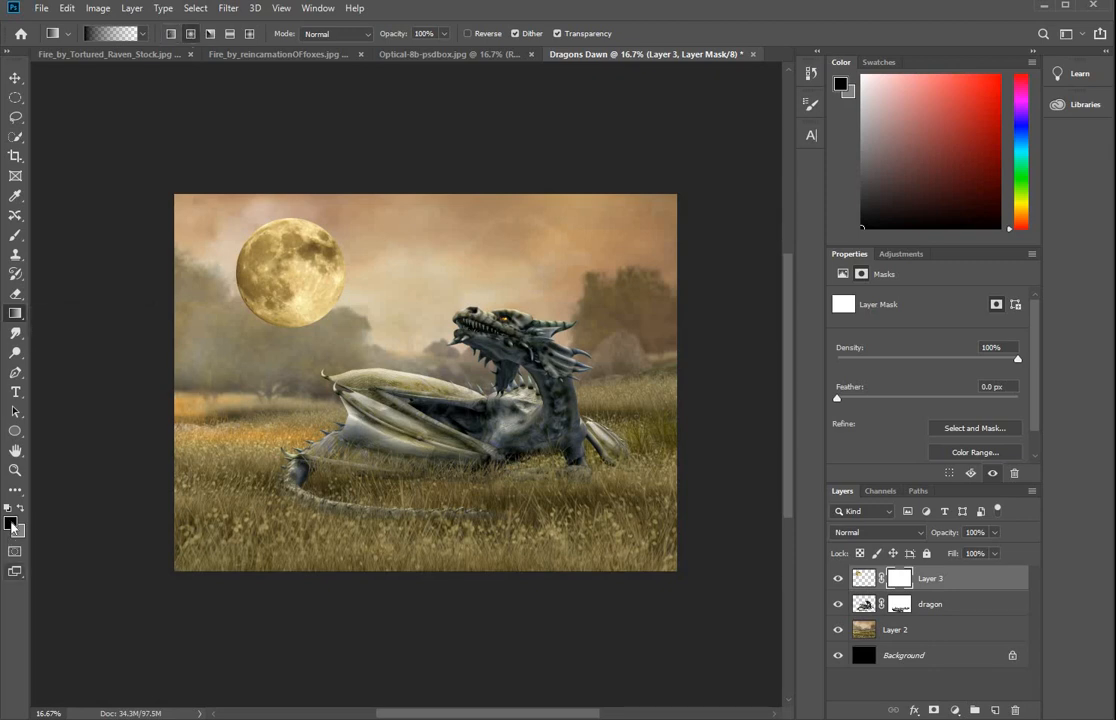
{"action": "left_click", "coordinate": [142, 35]}
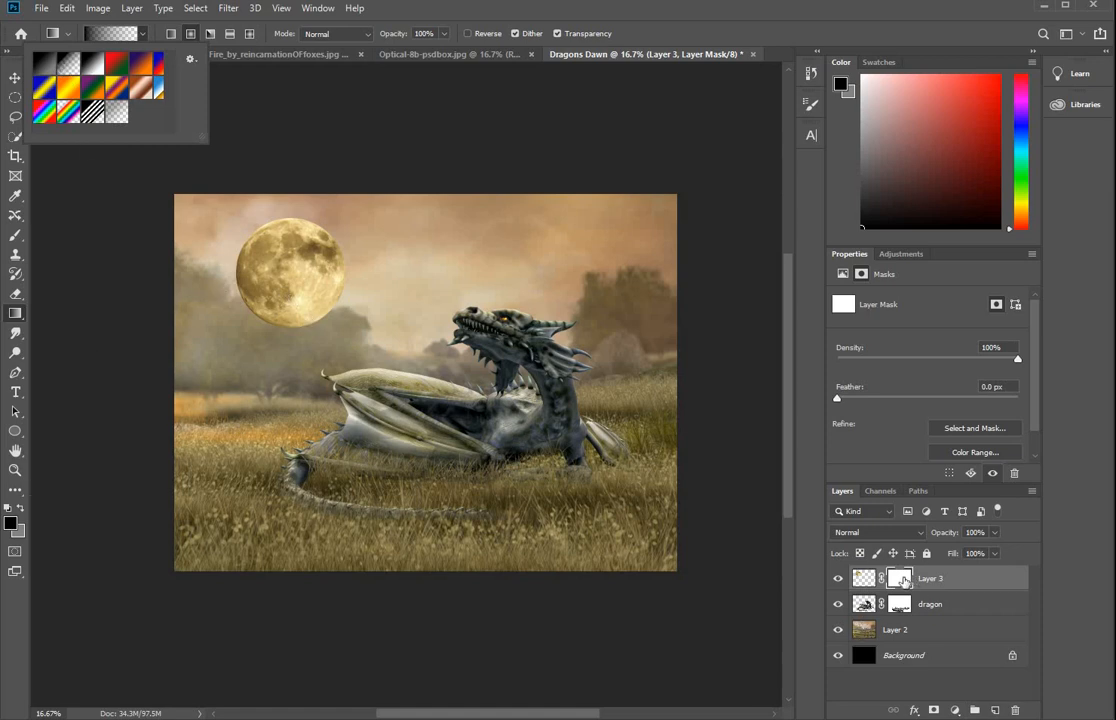
{"action": "left_click", "coordinate": [903, 580]}
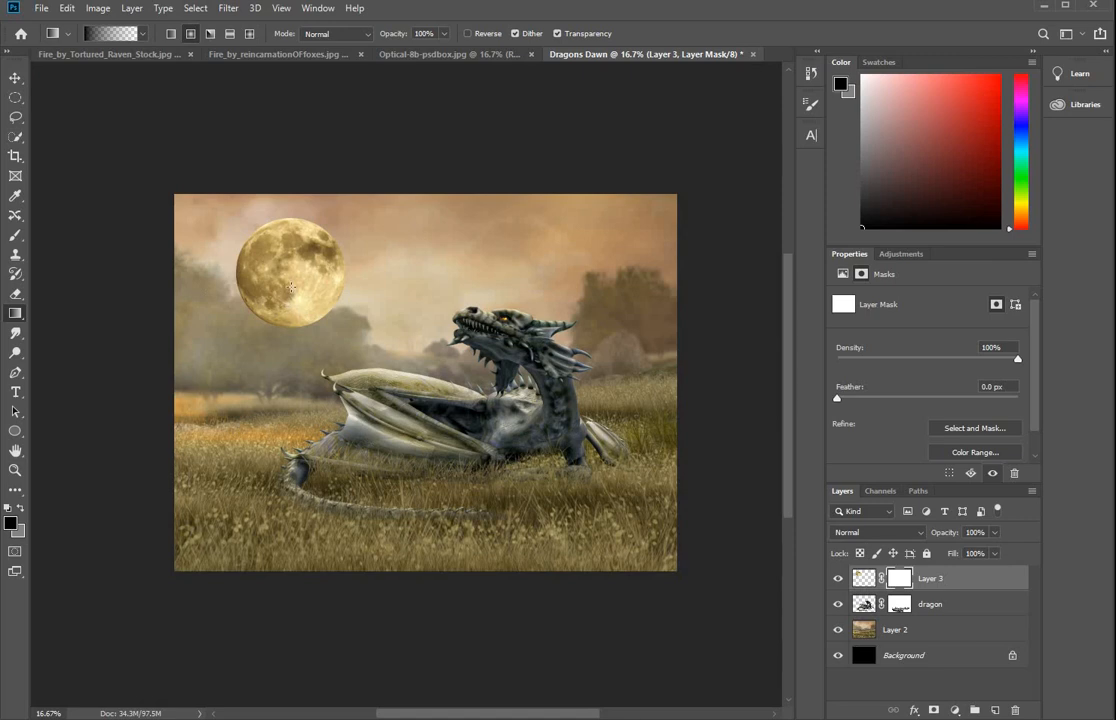
{"action": "left_click_drag", "start_coordinate": [291, 287], "coordinate": [292, 334]}
{"action": "left_click_drag", "start_coordinate": [292, 337], "coordinate": [292, 335]}
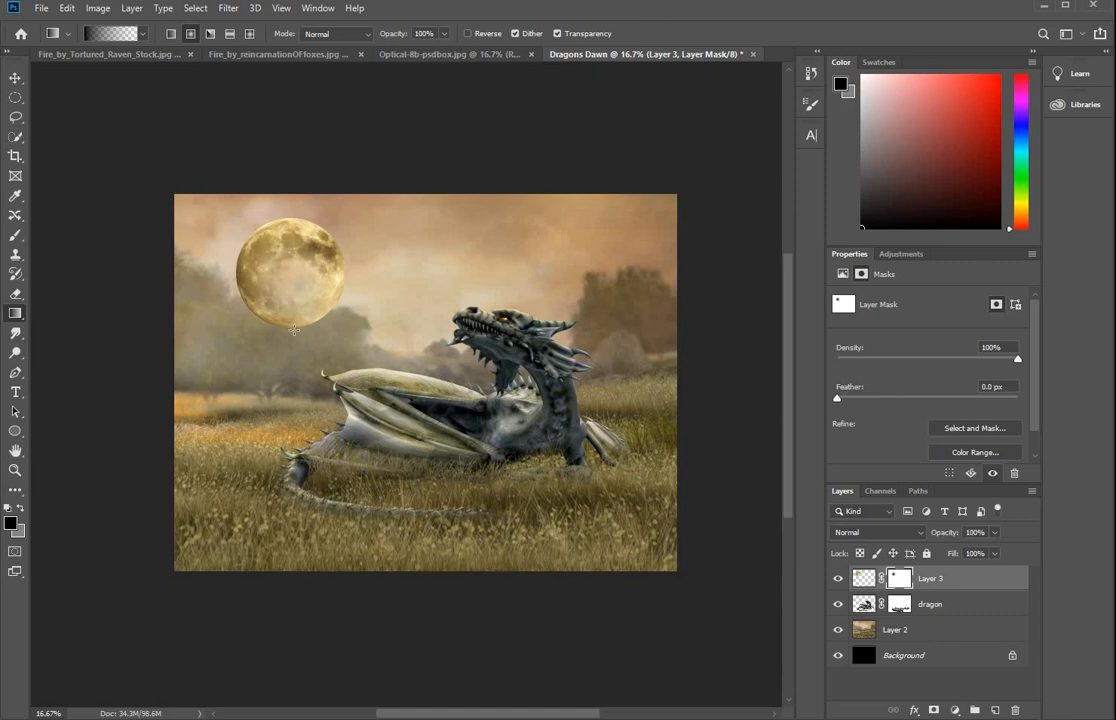
Fade more of the moon's lower part with two radial gradients on its mask and rotate the moon so the visible crescent faces right
{"action": "left_click_drag", "start_coordinate": [293, 288], "coordinate": [294, 370]}
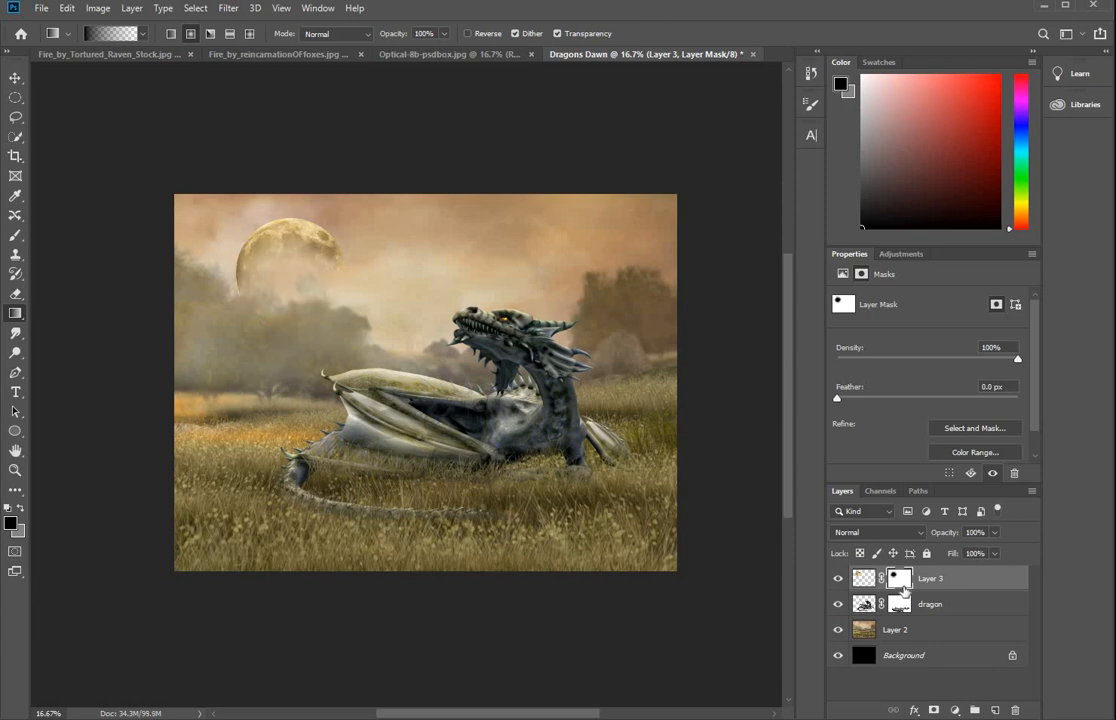
{"action": "left_click_drag", "start_coordinate": [321, 281], "coordinate": [331, 254]}
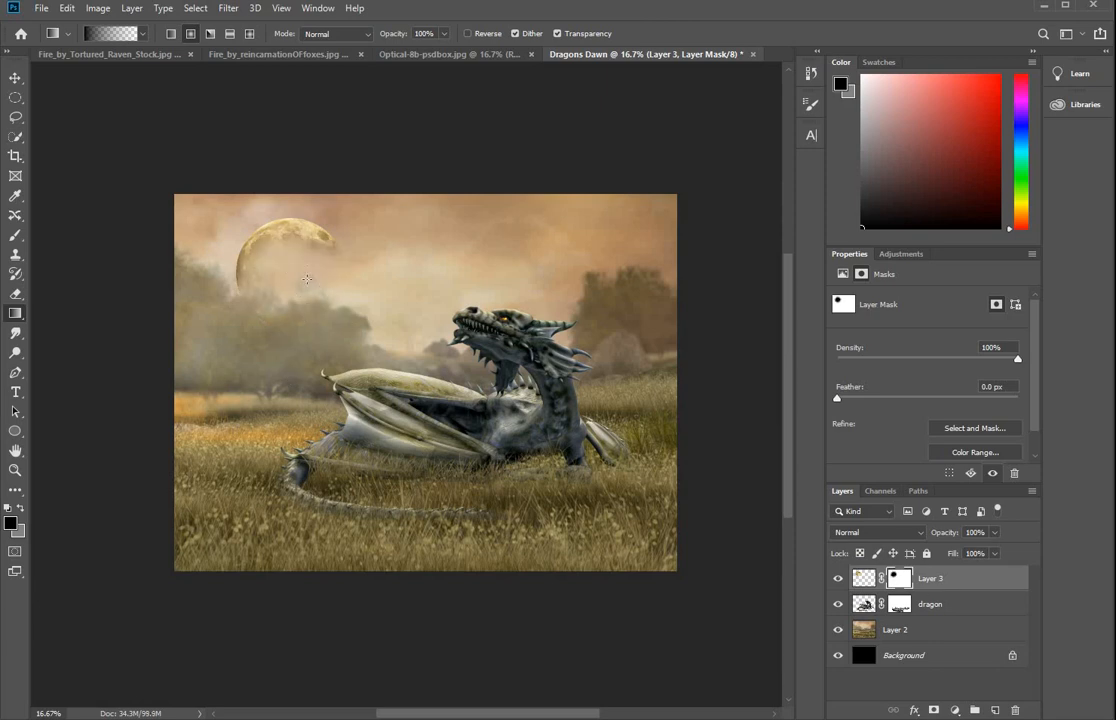
{"action": "key", "text": "ctrl+t"}
{"action": "left_click_drag", "start_coordinate": [418, 269], "coordinate": [338, 290]}
{"action": "key", "text": "Return"}
{"action": "key", "text": "g"}
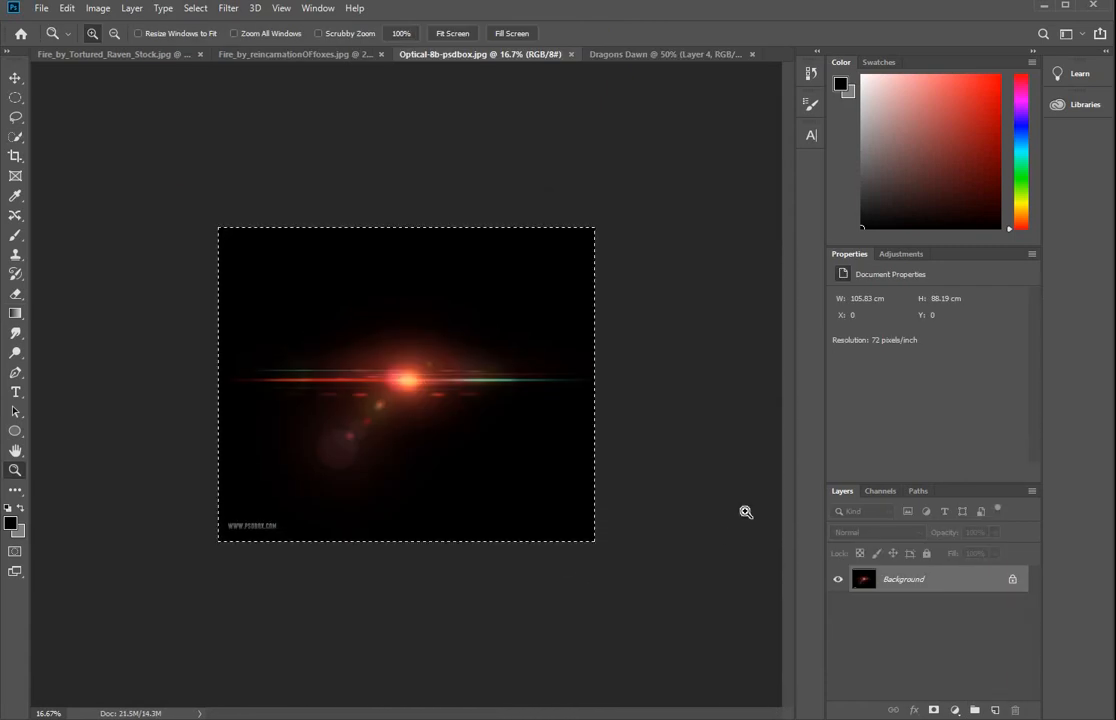
Close Optical-8b-psdbox.jpg and paste the copied flare image as a new layer above the hidden black Layer 4 in Dragons Dawn
{"action": "key", "text": "ctrl+w"}
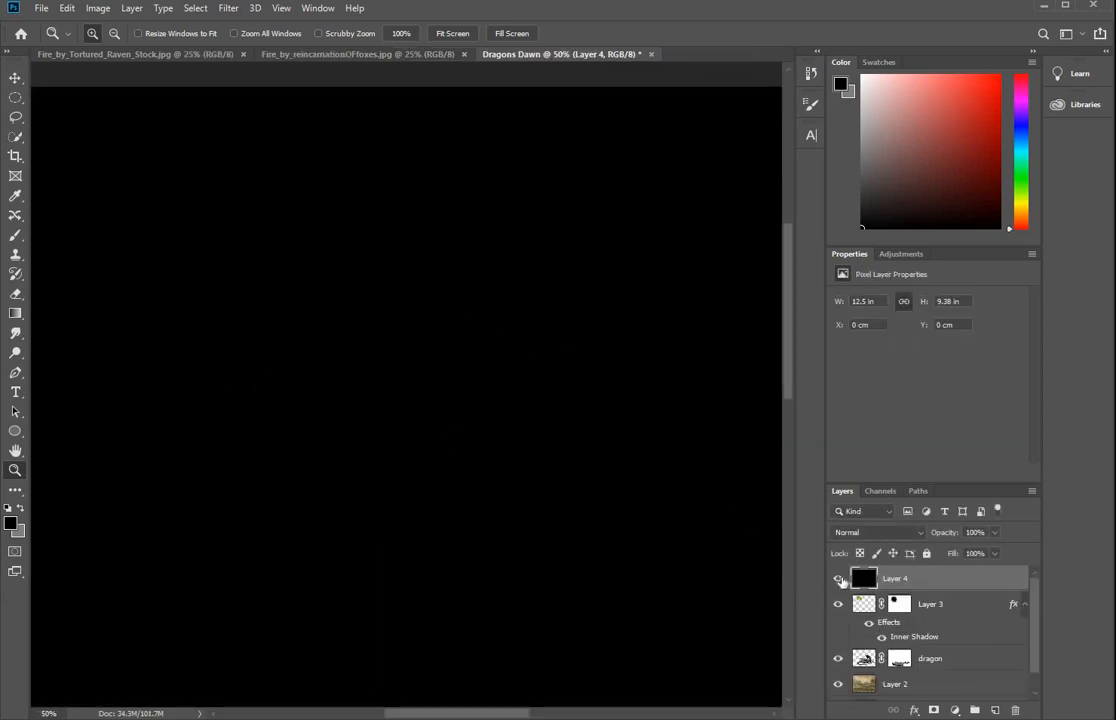
{"action": "left_click", "coordinate": [838, 578]}
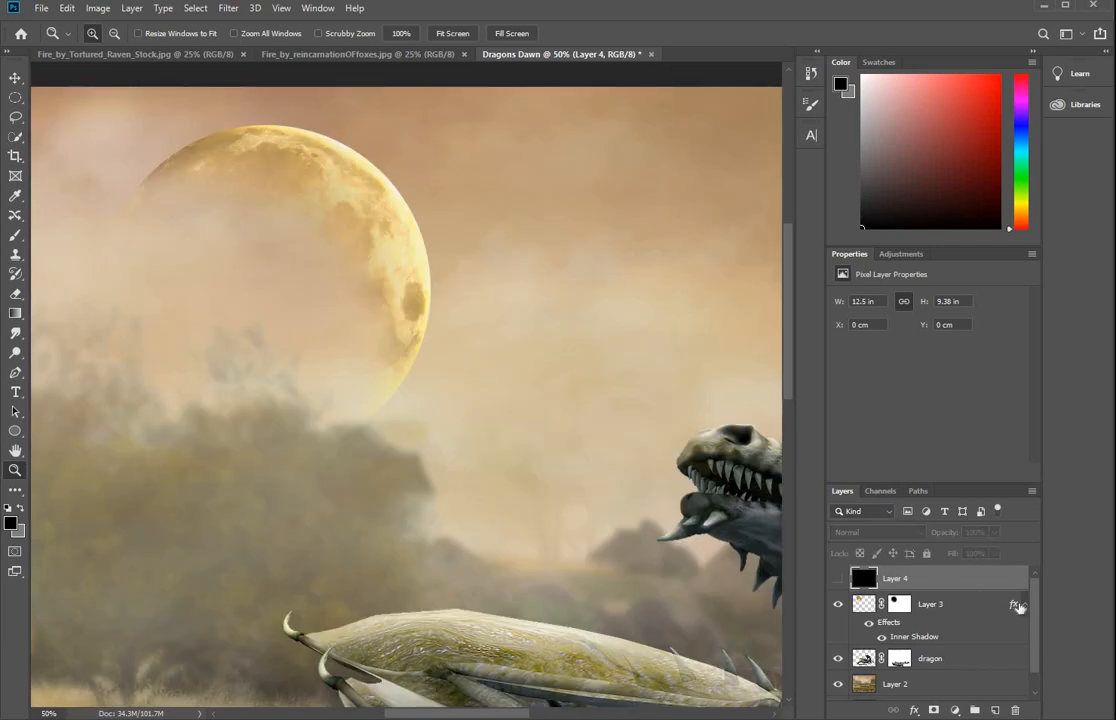
{"action": "key", "text": "ctrl+v"}
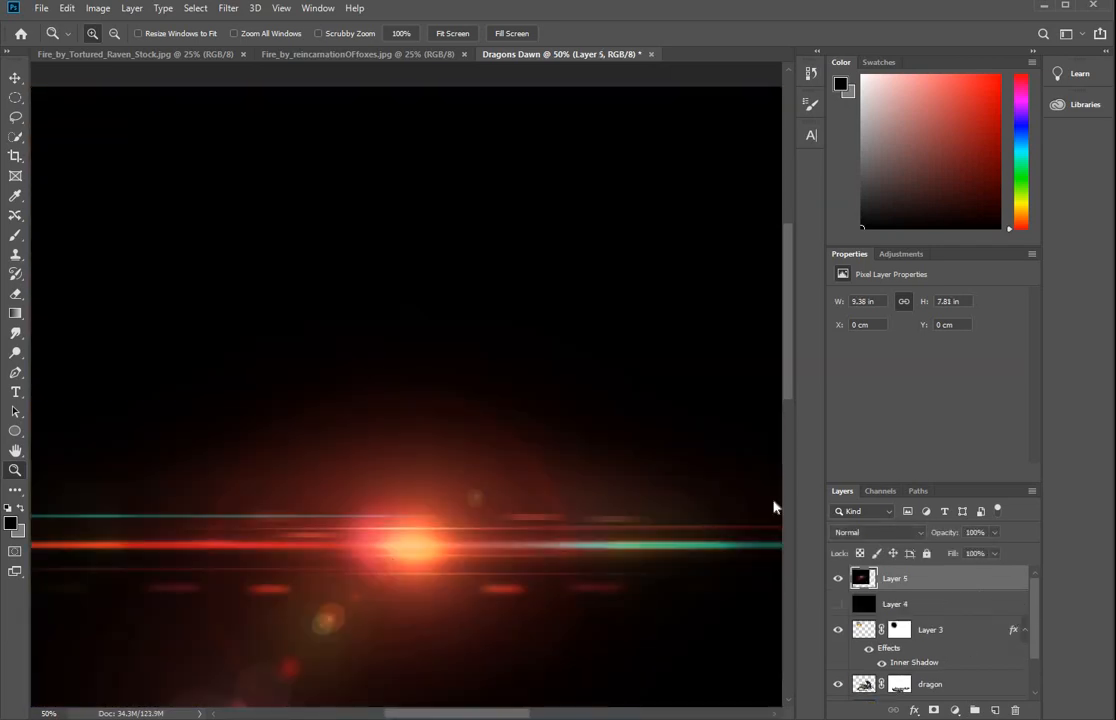
{"action": "left_click", "coordinate": [331, 403], "text": "alt"}
{"action": "left_click", "coordinate": [331, 403], "text": "alt"}
{"action": "left_click", "coordinate": [331, 403], "text": "alt"}
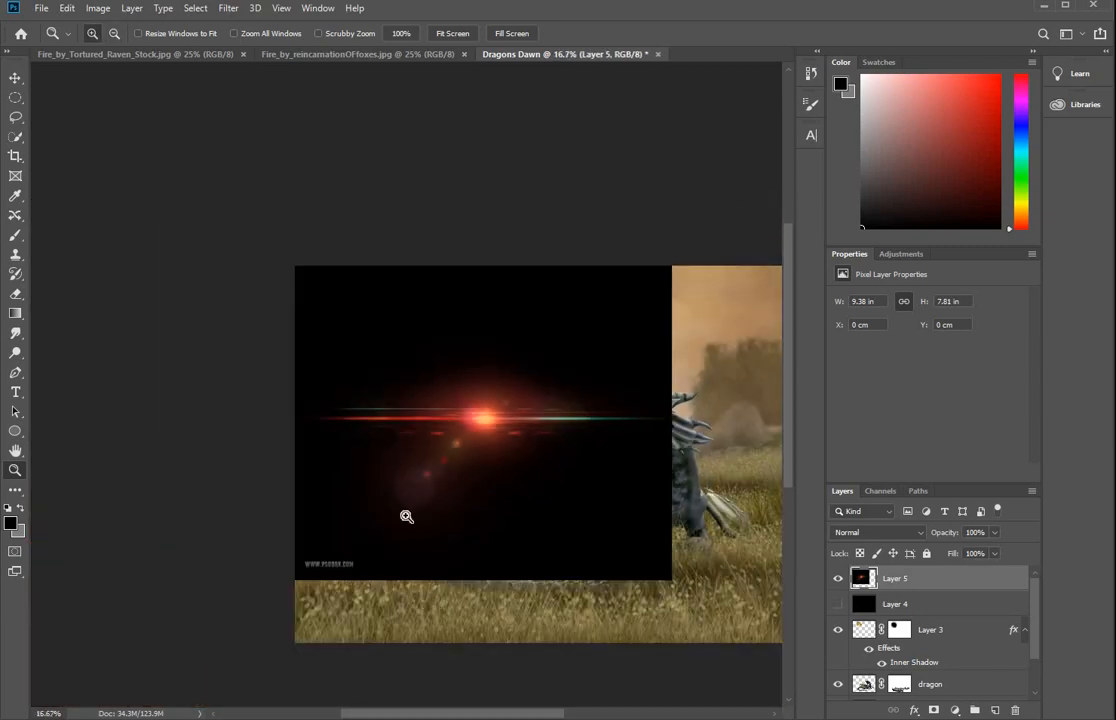
Paint over the watermark in the flare image's lower-left corner with a soft round black brush of 125 px
{"action": "left_click", "coordinate": [14, 236]}
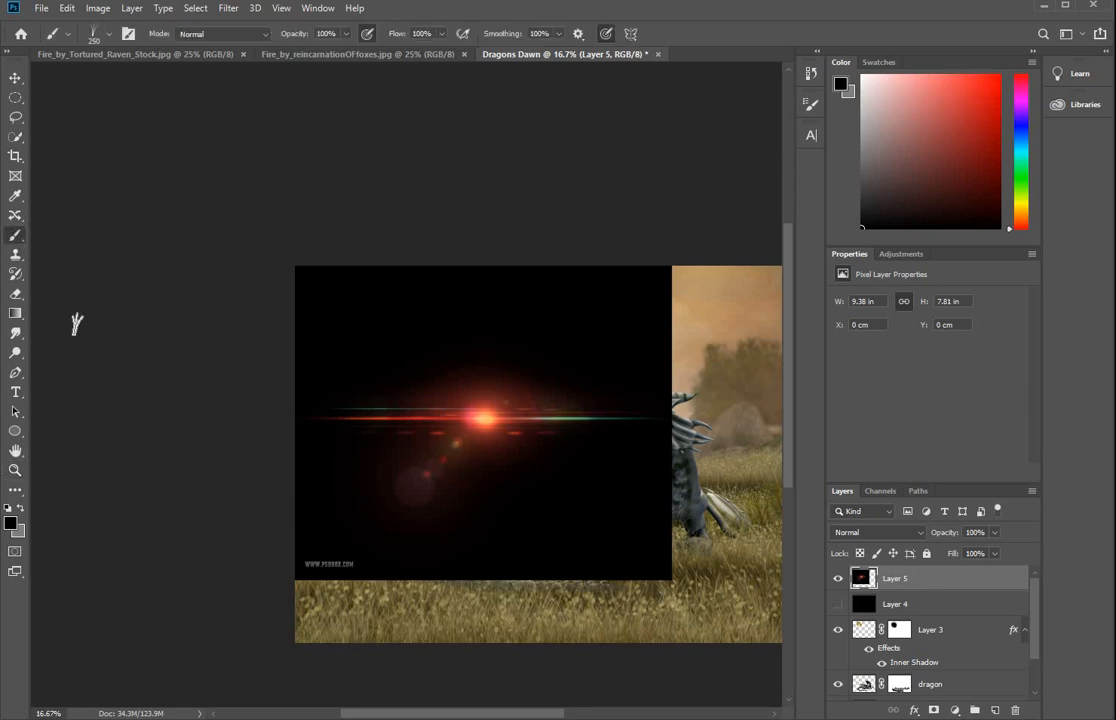
{"action": "left_click", "coordinate": [107, 37]}
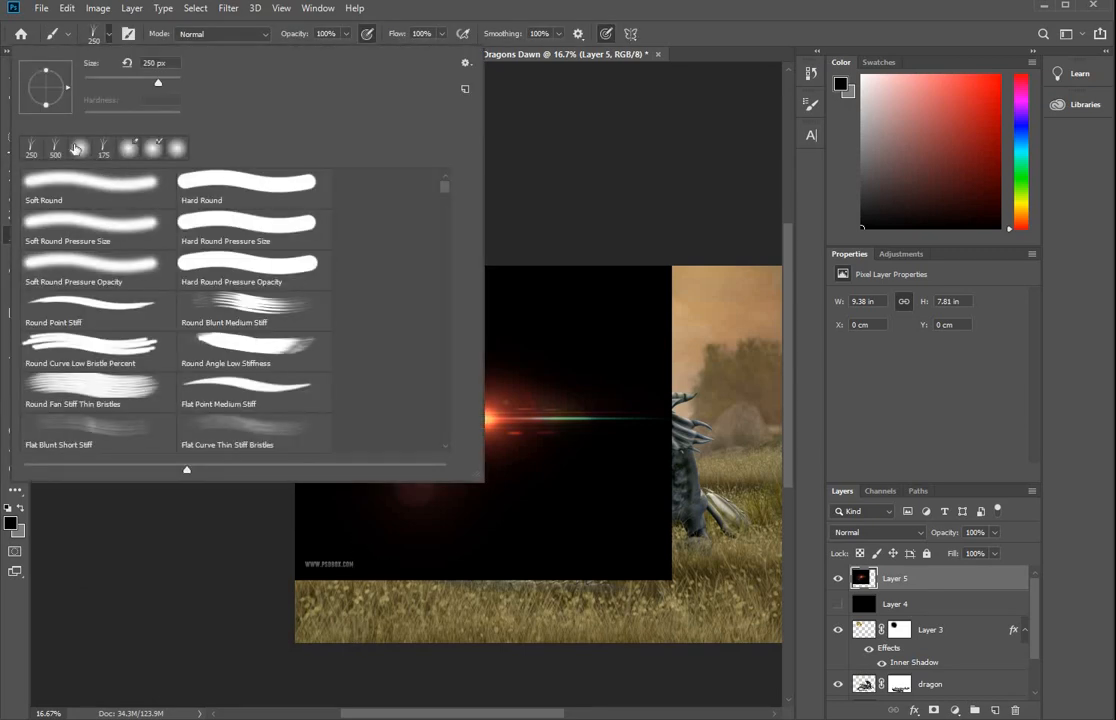
{"action": "left_click", "coordinate": [333, 555]}
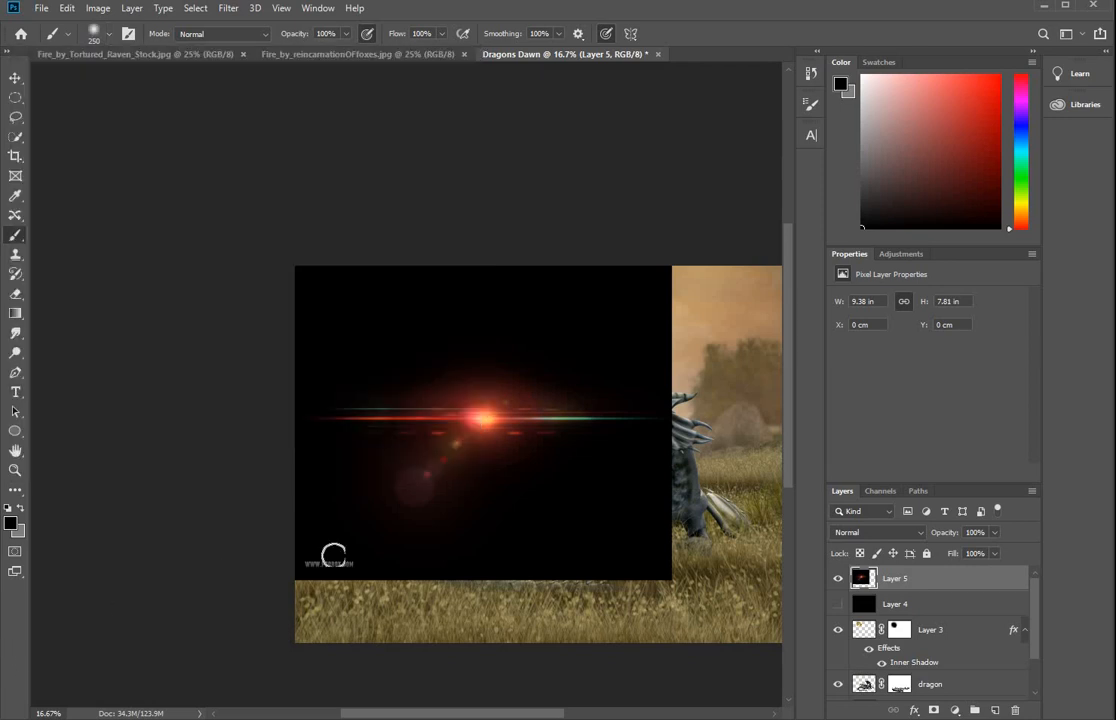
{"action": "key", "text": "bracketleft"}
{"action": "key", "text": "bracketleft"}
{"action": "key", "text": "bracketleft"}
{"action": "key", "text": "bracketleft"}
{"action": "mouse_move", "coordinate": [294, 563]}
{"action": "left_mouse_down"}
{"action": "mouse_move", "coordinate": [357, 568]}
{"action": "mouse_move", "coordinate": [291, 558]}
{"action": "left_mouse_up"}
Set the pasted flare layer's blend mode to Color Dodge and move the flare onto the moon's right edge
{"action": "left_click", "coordinate": [907, 533]}
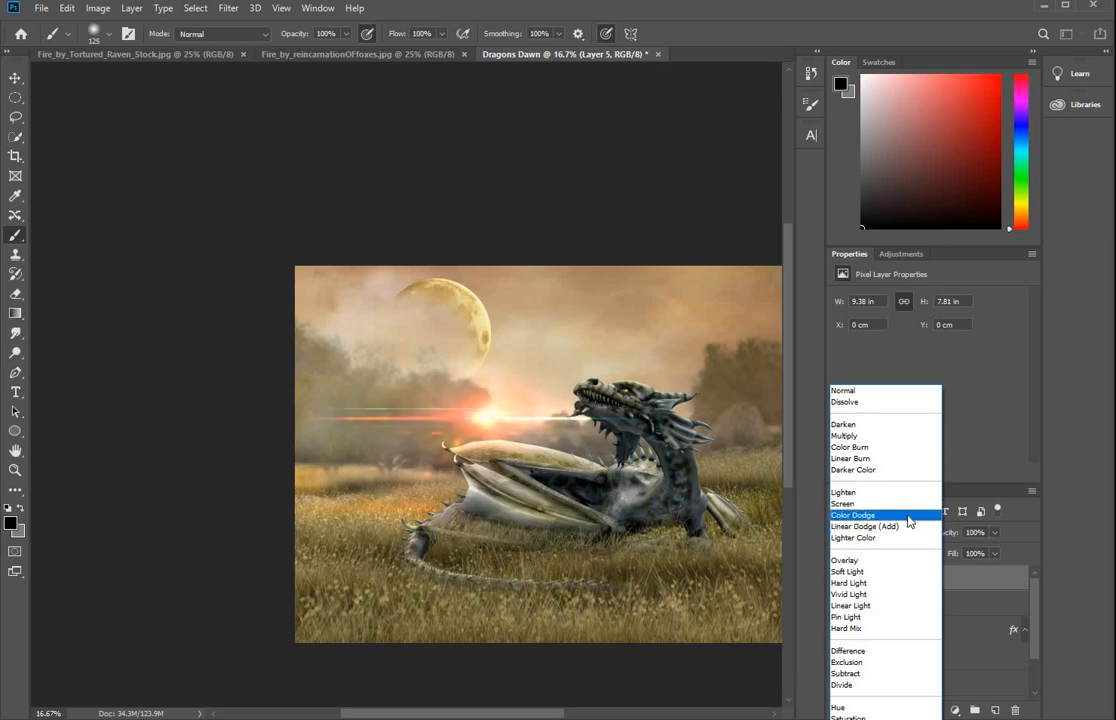
{"action": "left_click", "coordinate": [912, 515]}
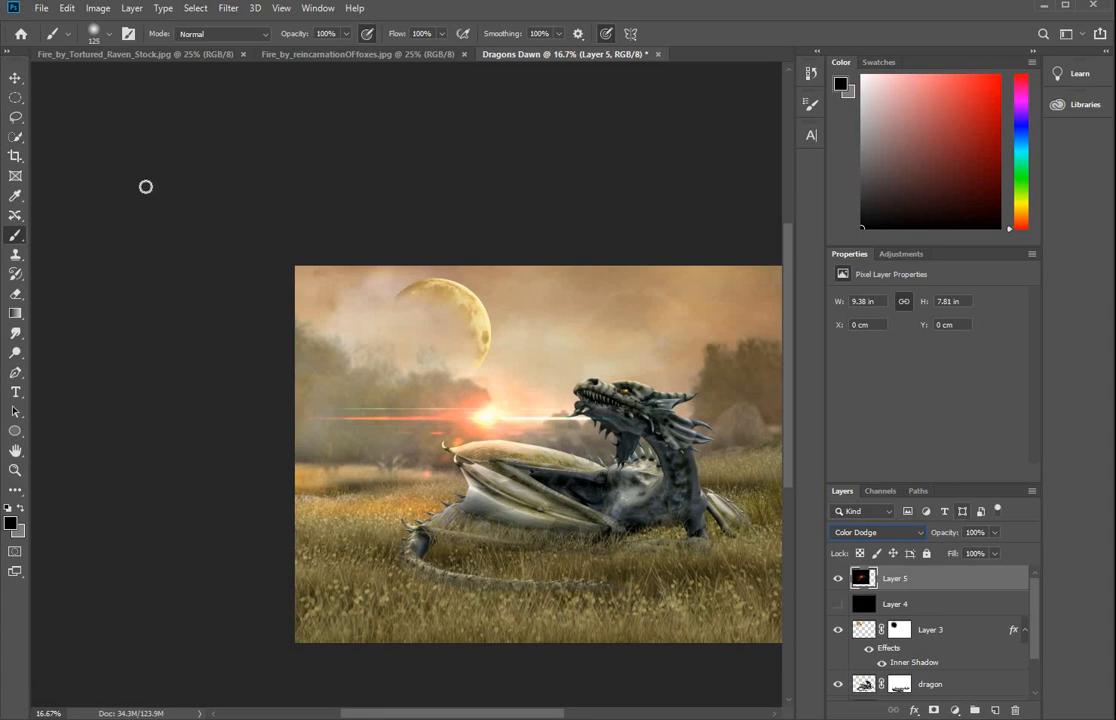
{"action": "left_click", "coordinate": [15, 77]}
{"action": "left_click_drag", "start_coordinate": [483, 426], "coordinate": [495, 327]}
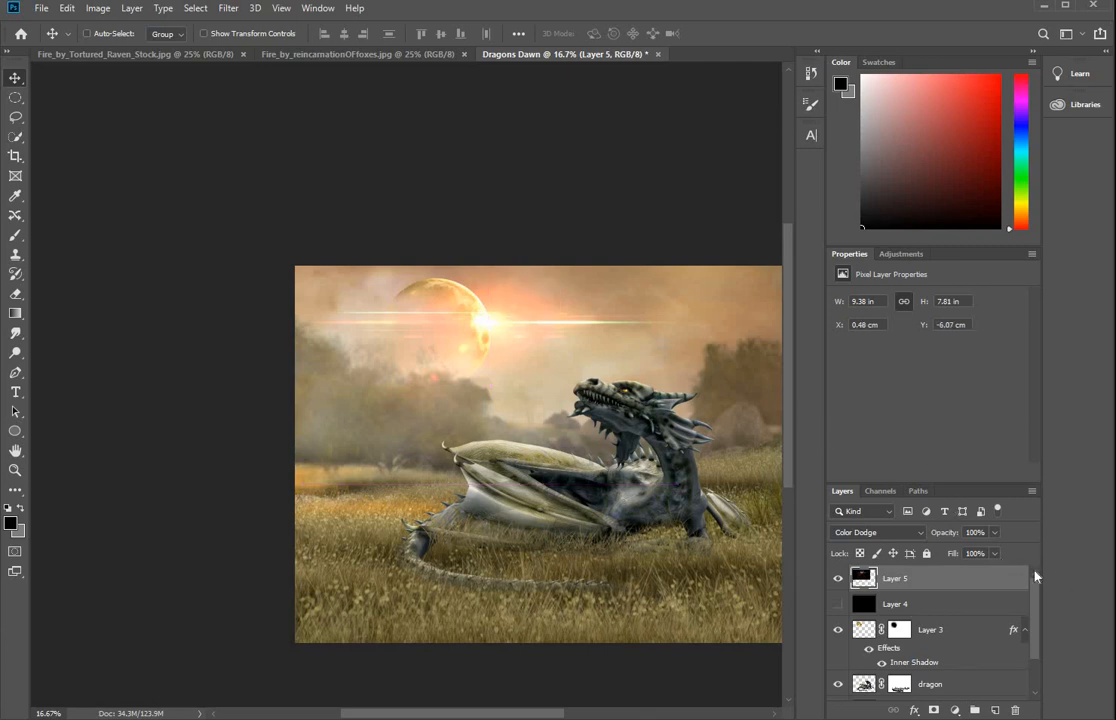
Hide the pasted flare on Layer 5 and show and select the black Layer 4
{"action": "left_click", "coordinate": [838, 579]}
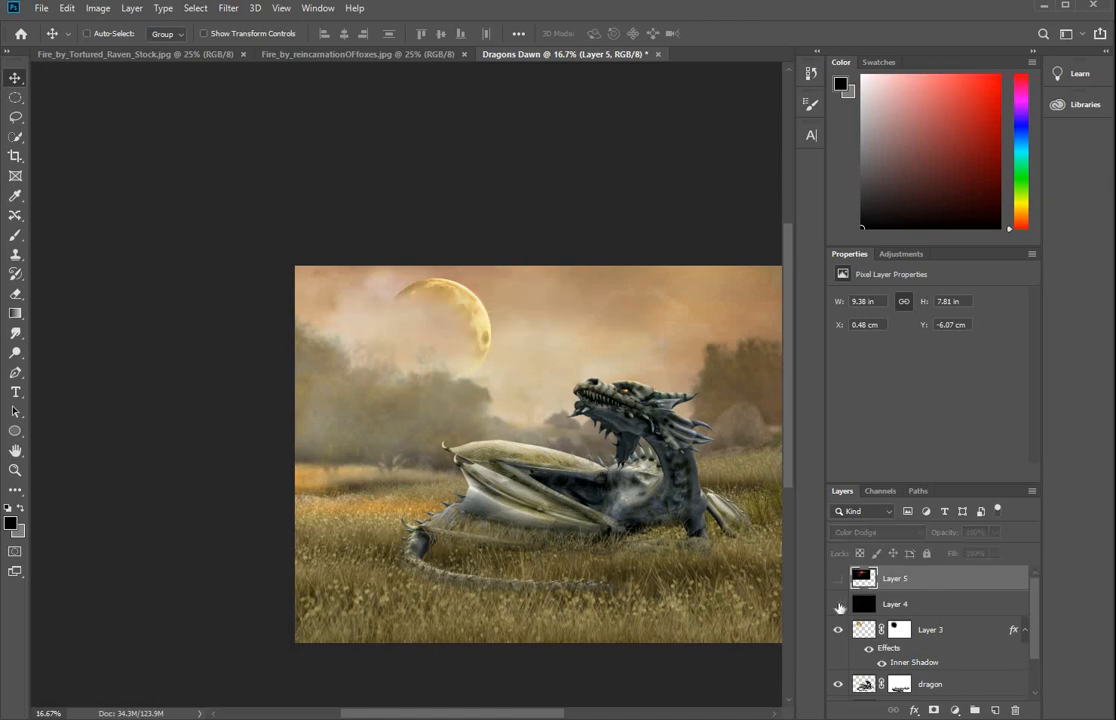
{"action": "left_click", "coordinate": [838, 604]}
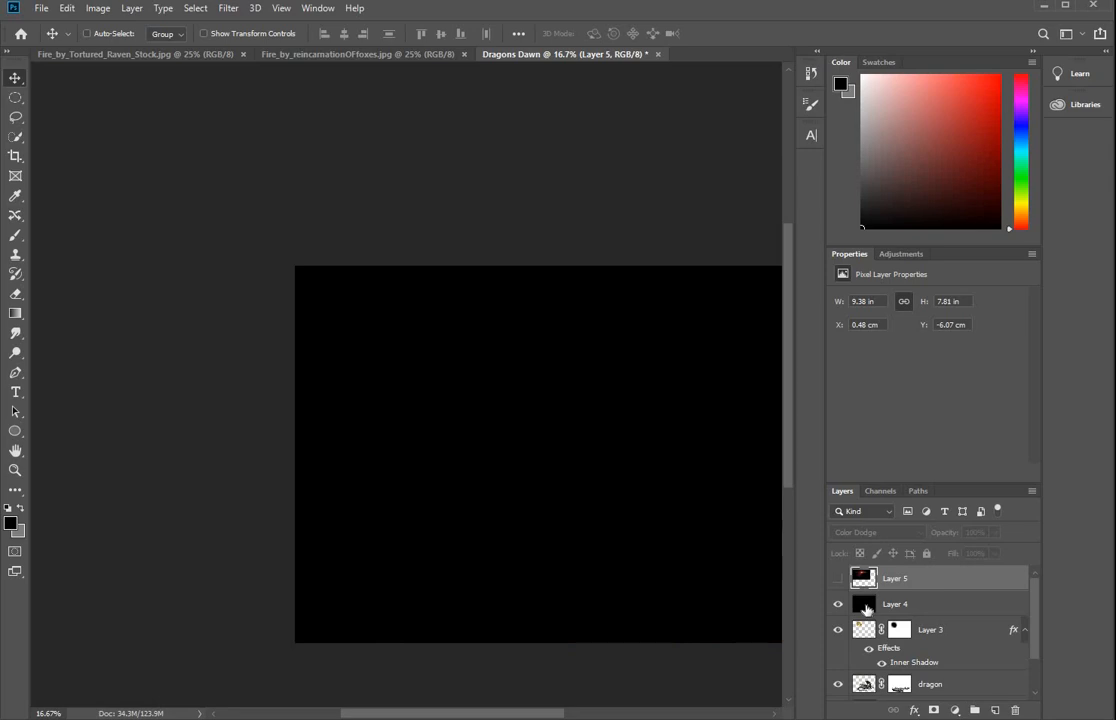
{"action": "left_click", "coordinate": [865, 606]}
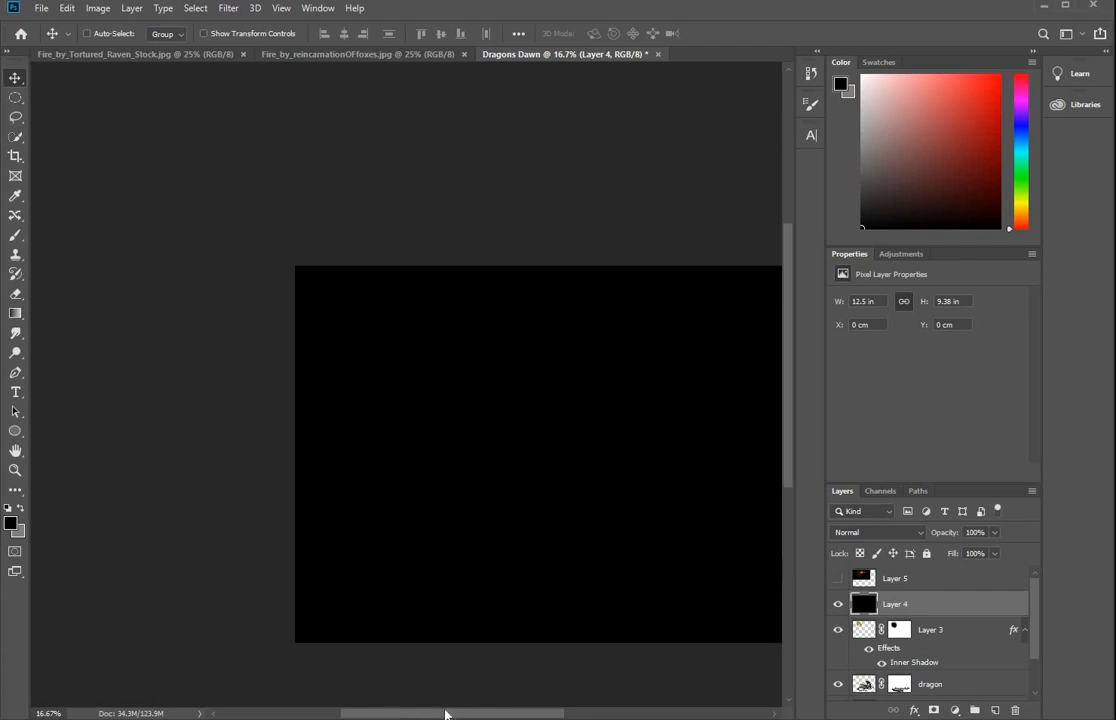
{"action": "left_click_drag", "start_coordinate": [448, 713], "coordinate": [474, 715]}
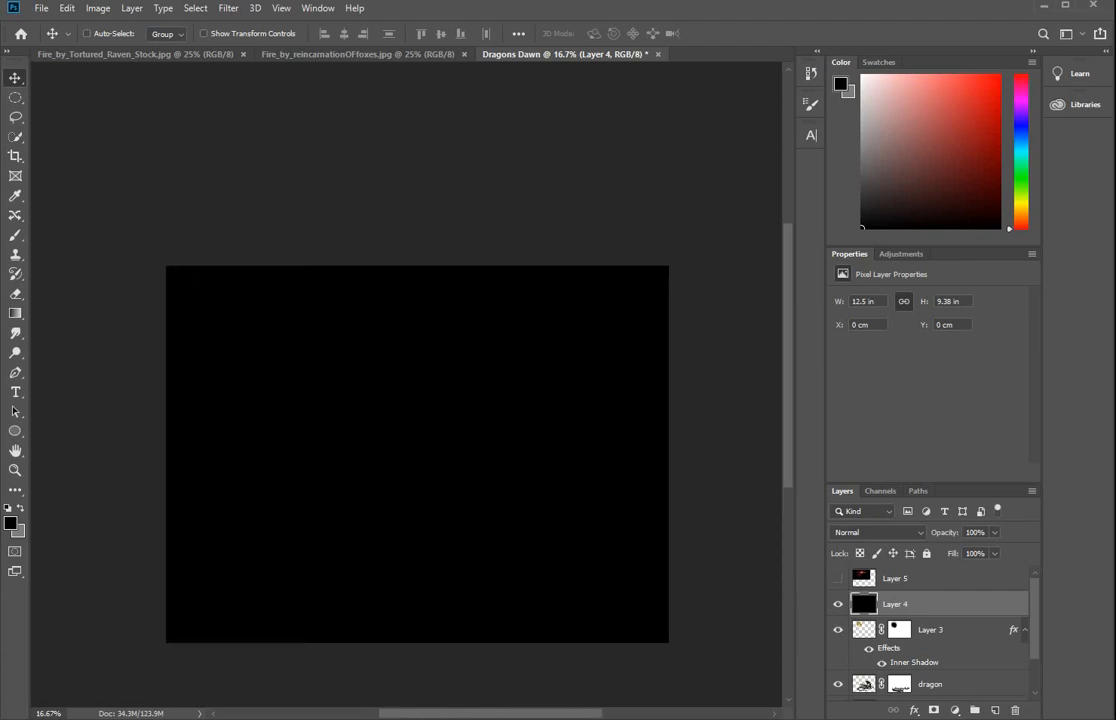
Start a Lens Flare filter on the black layer and compare the four lens types, finishing on 50-300mm Zoom
{"action": "left_click", "coordinate": [228, 9]}
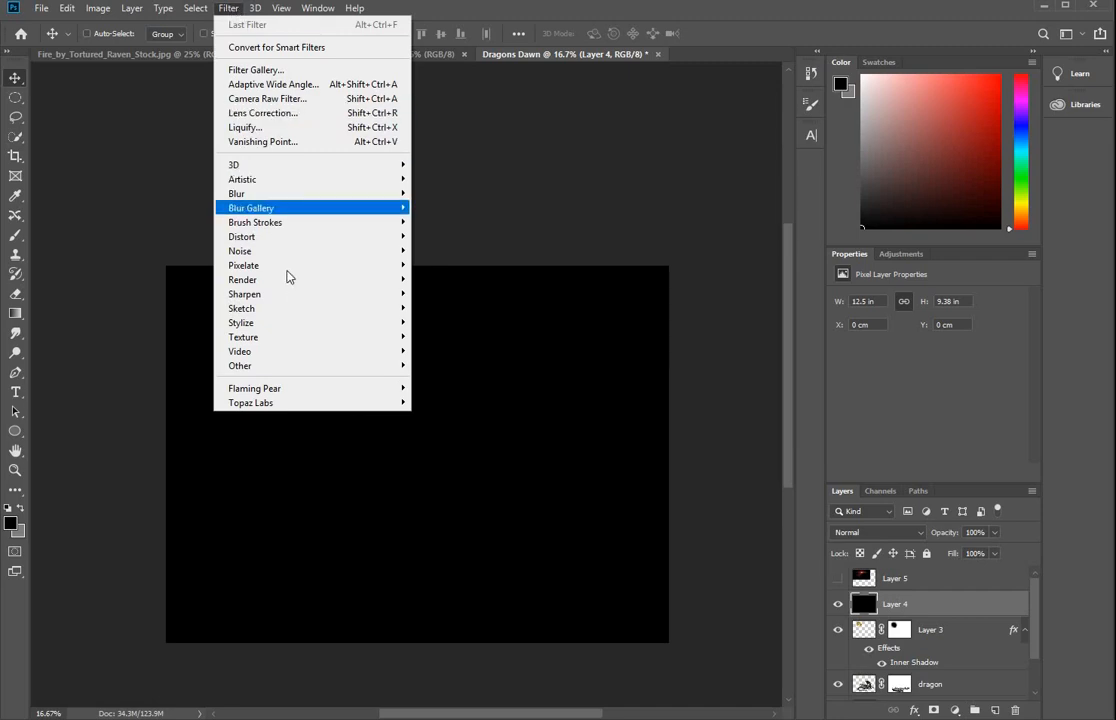
{"action": "mouse_move", "coordinate": [289, 281]}
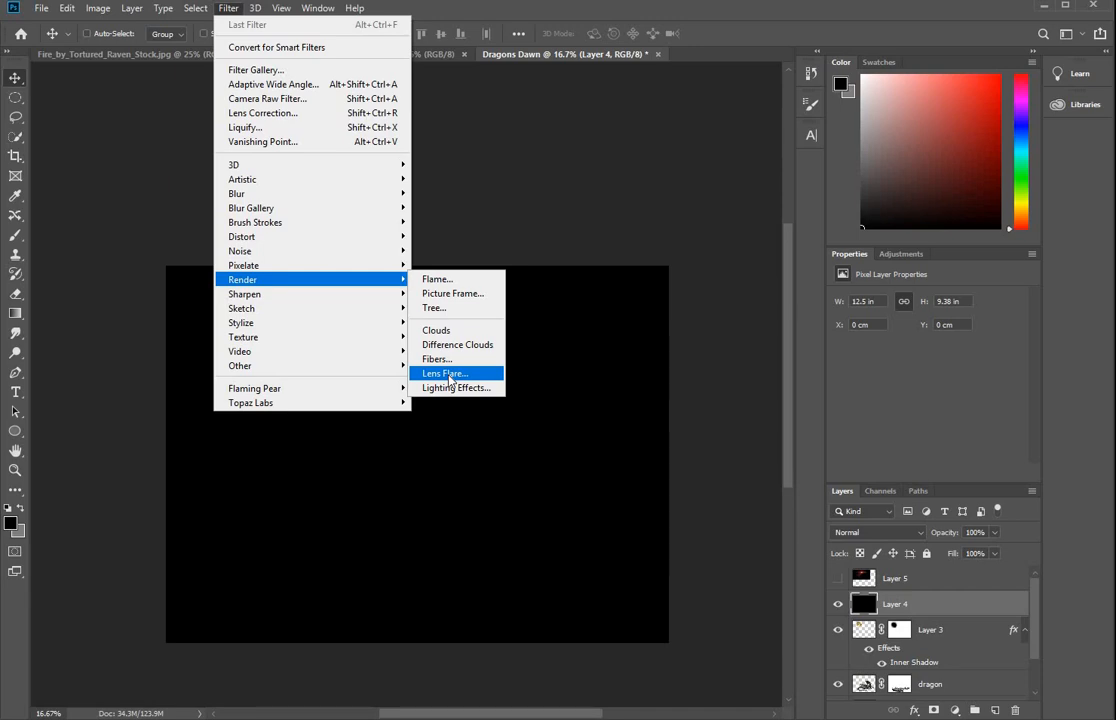
{"action": "left_click", "coordinate": [447, 374]}
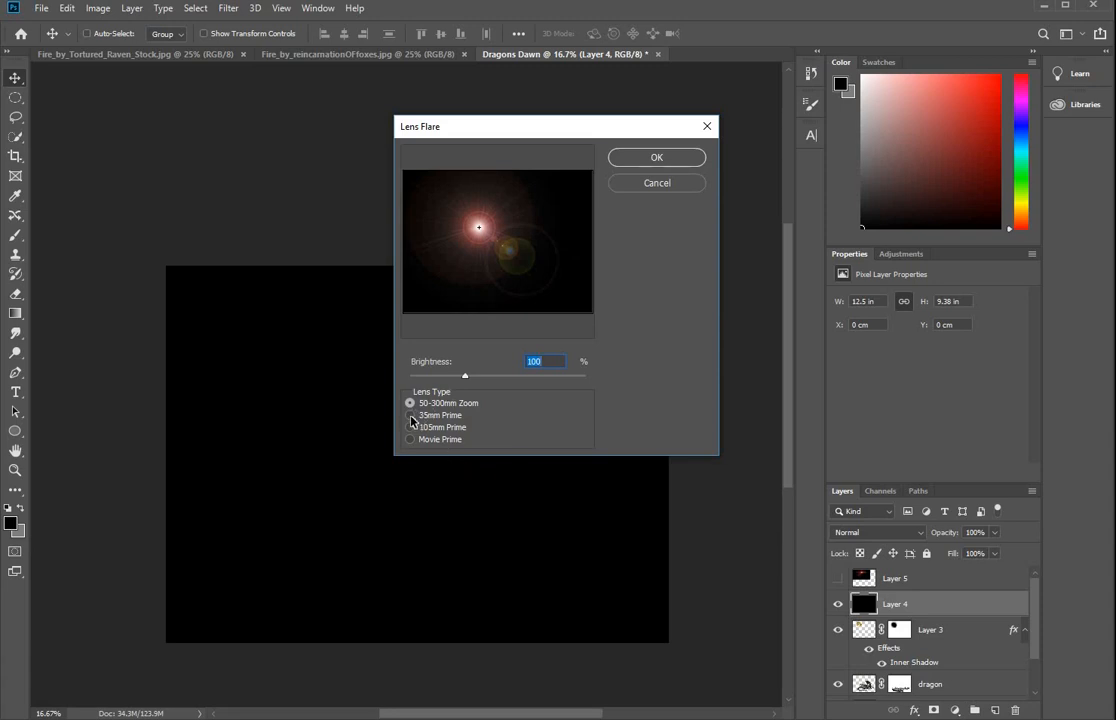
{"action": "left_click", "coordinate": [410, 416]}
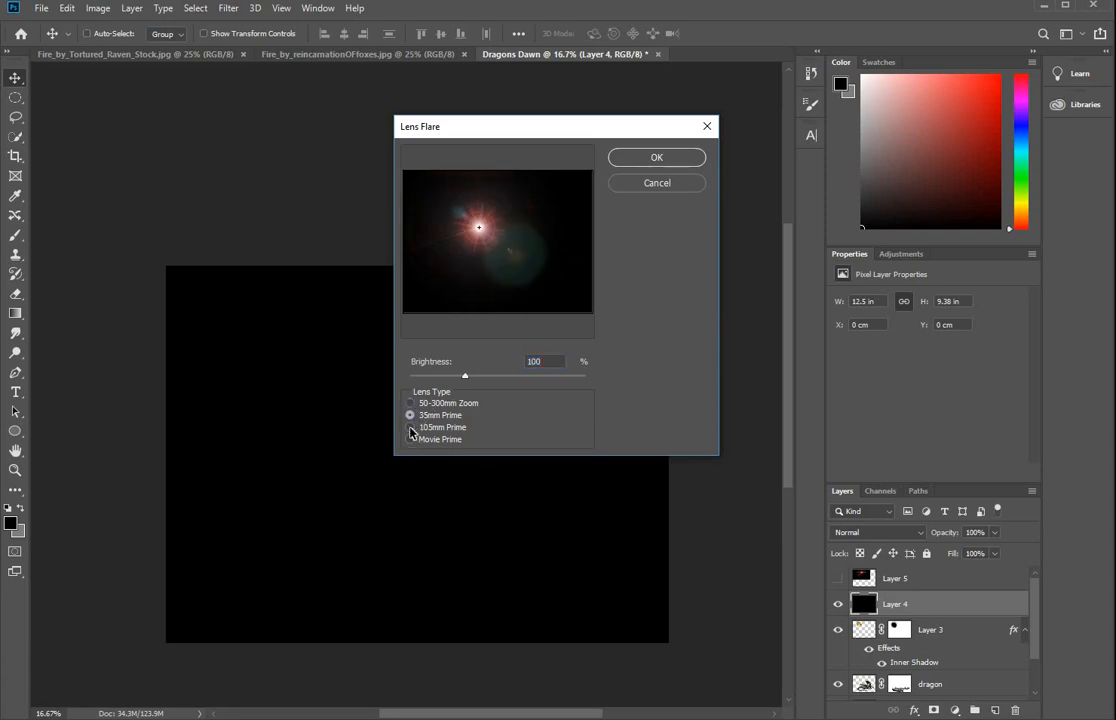
{"action": "left_click", "coordinate": [410, 428]}
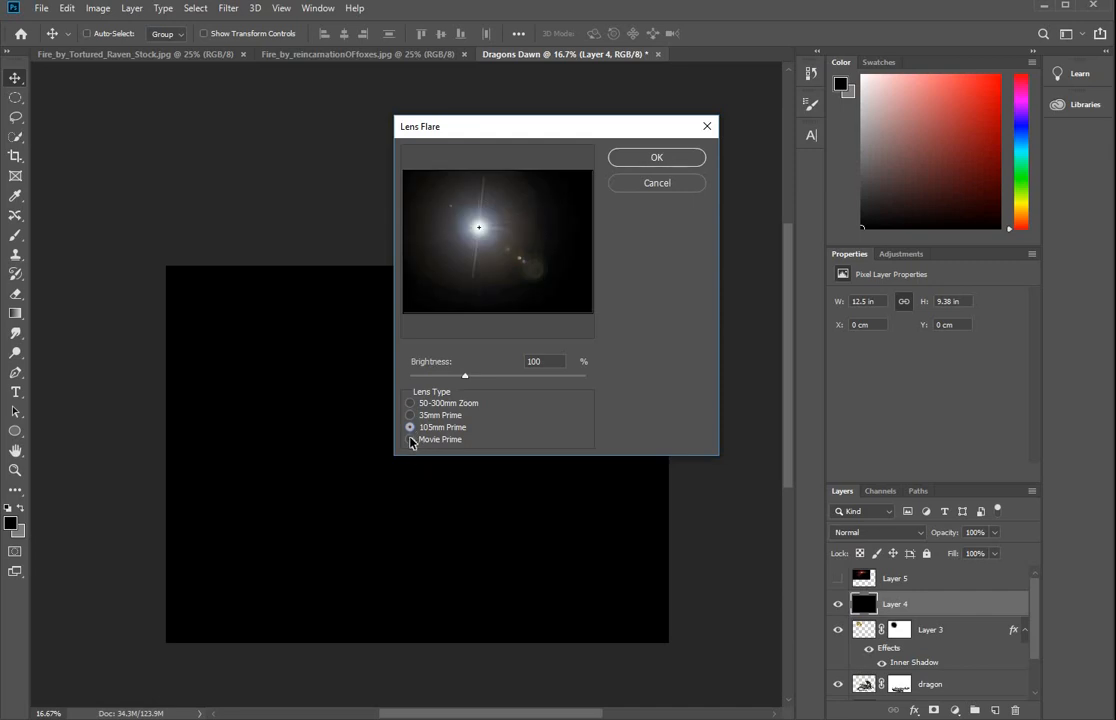
{"action": "left_click", "coordinate": [410, 440]}
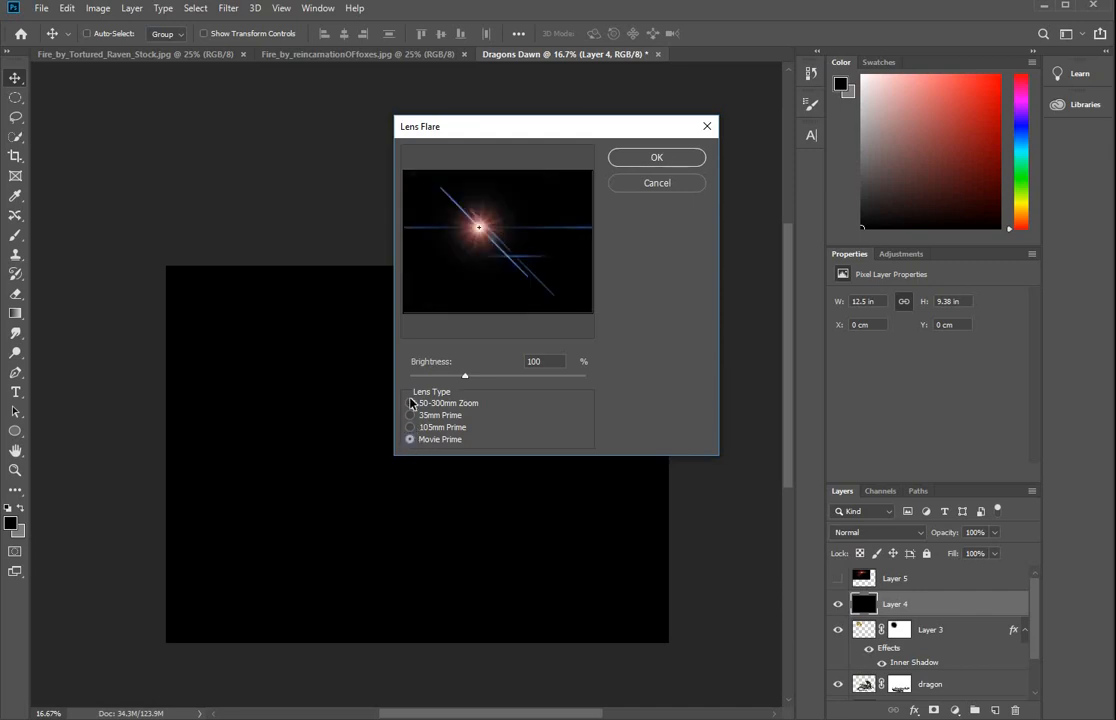
{"action": "left_click", "coordinate": [410, 403]}
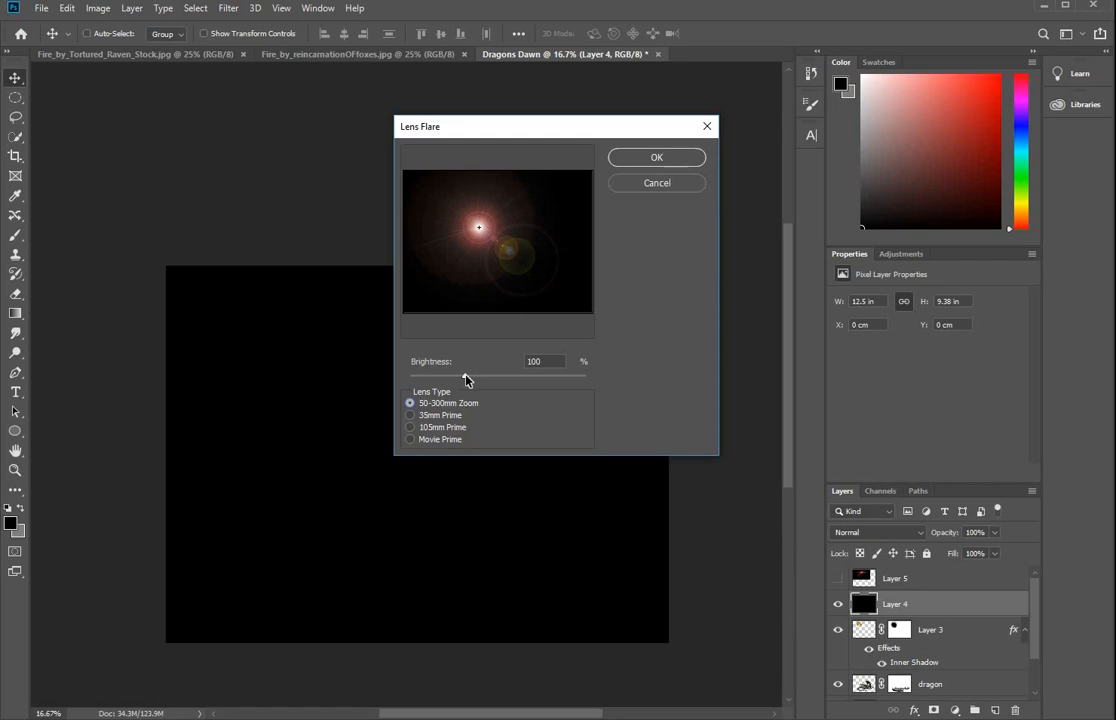
Set the lens flare's brightness to 110%, place its centre slightly above and left of the middle, and apply it
{"action": "left_click_drag", "start_coordinate": [473, 376], "coordinate": [471, 378]}
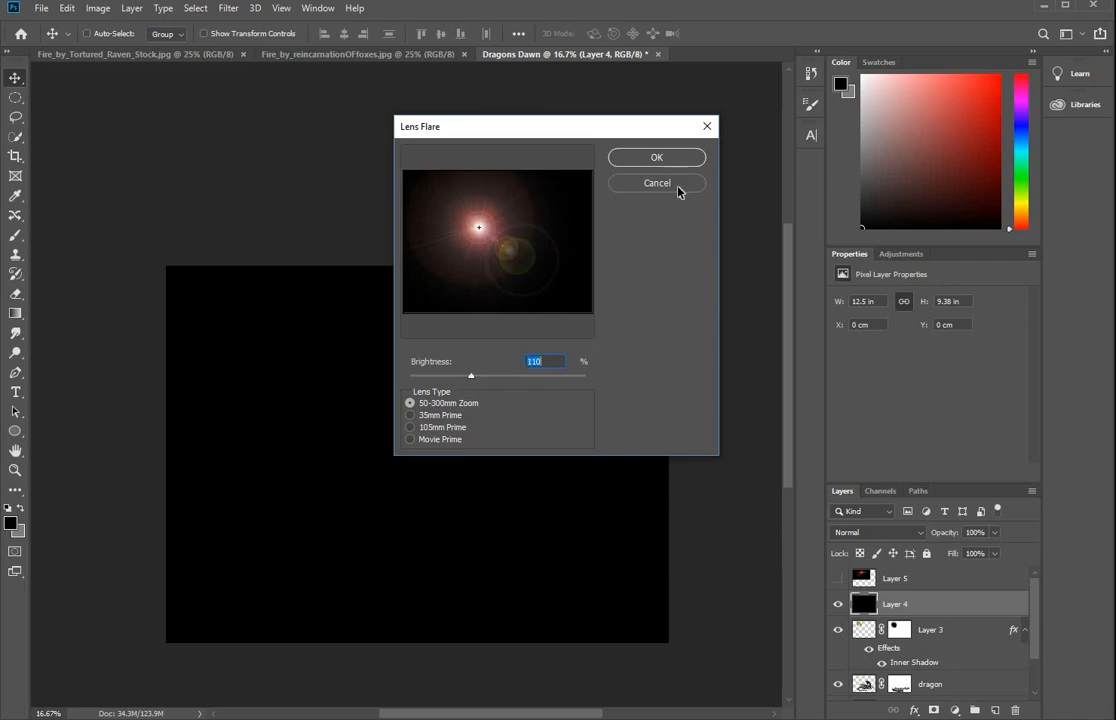
{"action": "left_click", "coordinate": [652, 160]}
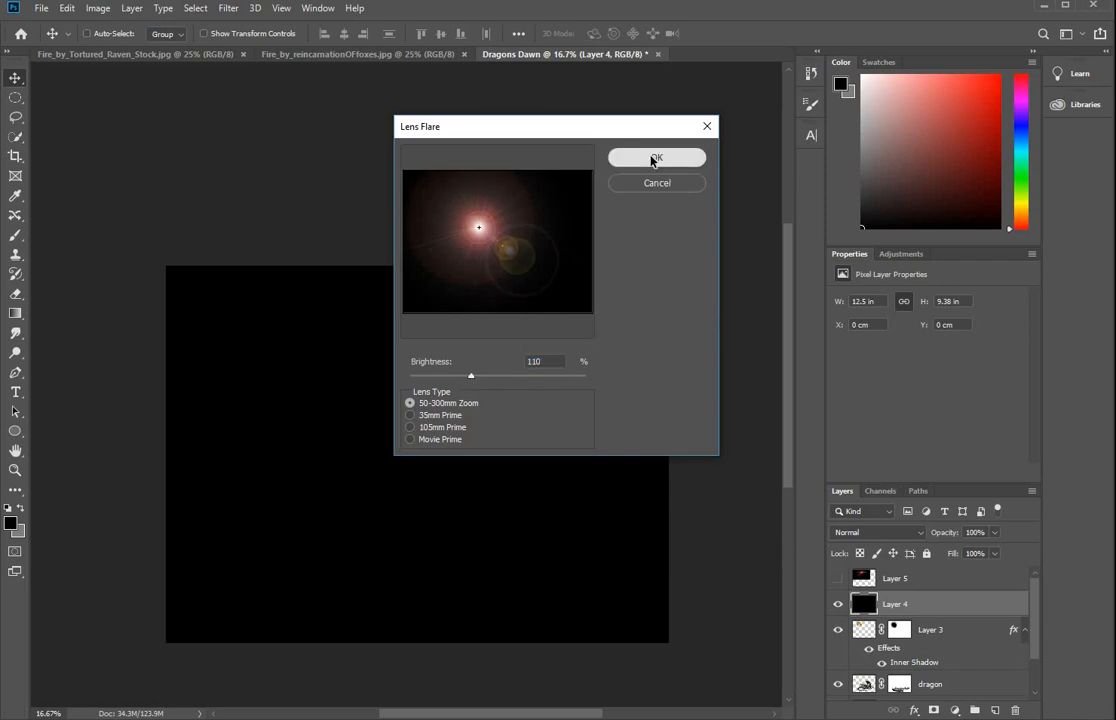
{"action": "left_click_drag", "start_coordinate": [481, 266], "coordinate": [480, 229]}
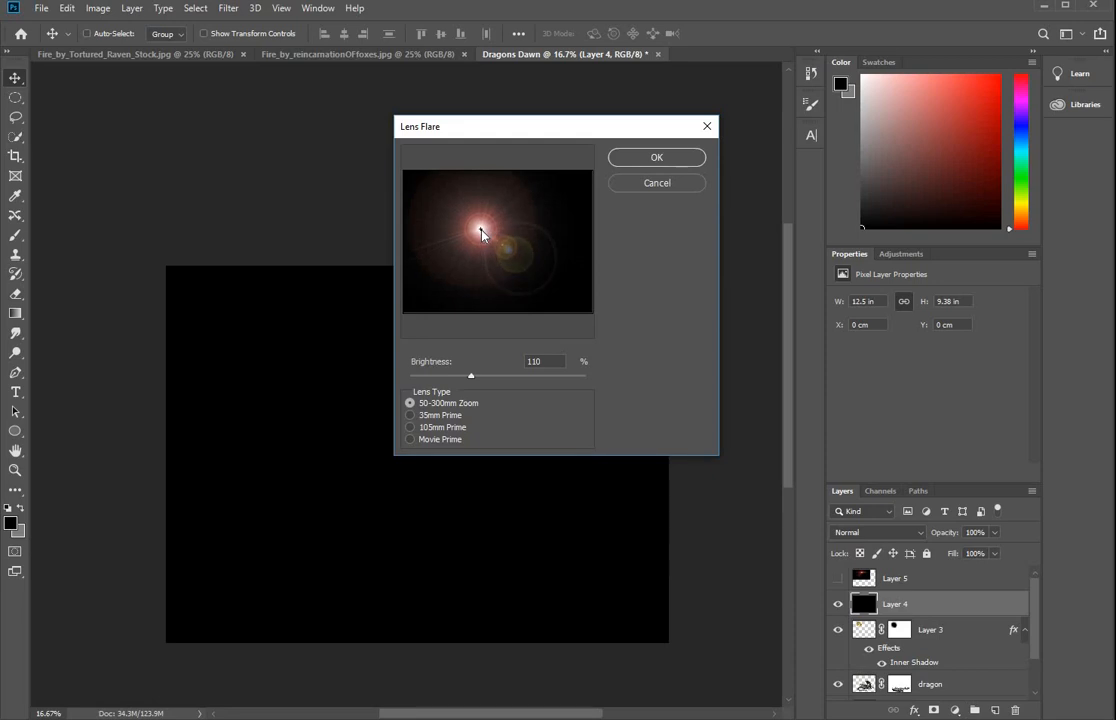
{"action": "left_click", "coordinate": [672, 159]}
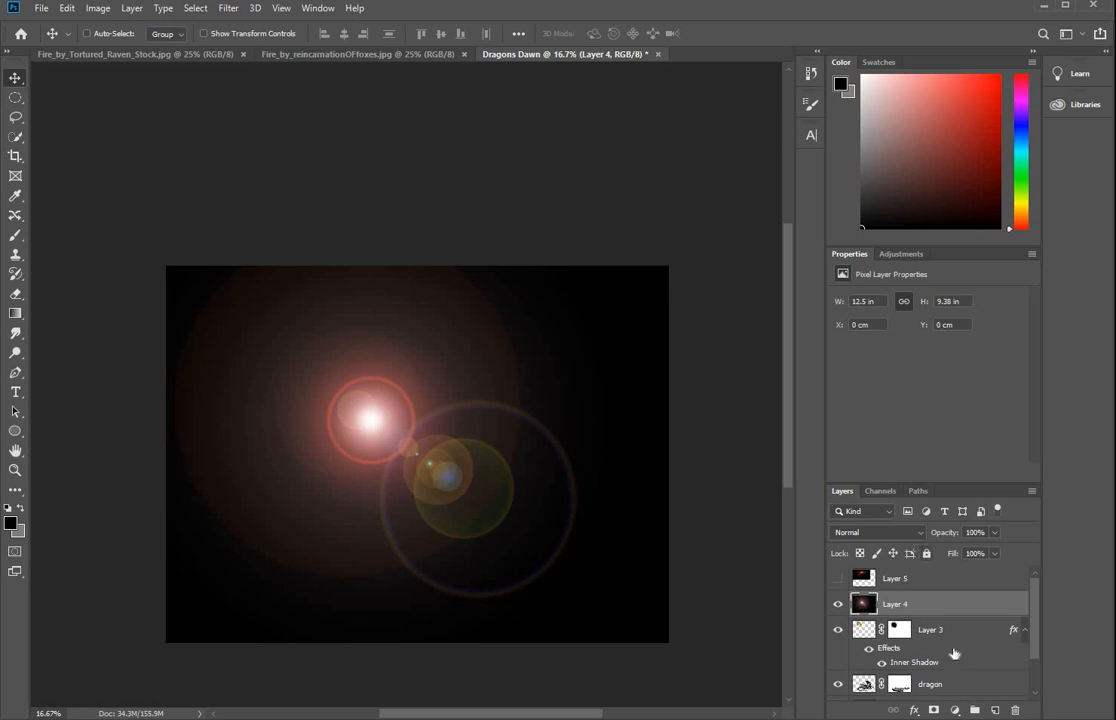
Set Layer 4's blend mode to Lighten and move the rendered flare onto the moon's upper-right edge
{"action": "left_click", "coordinate": [922, 538]}
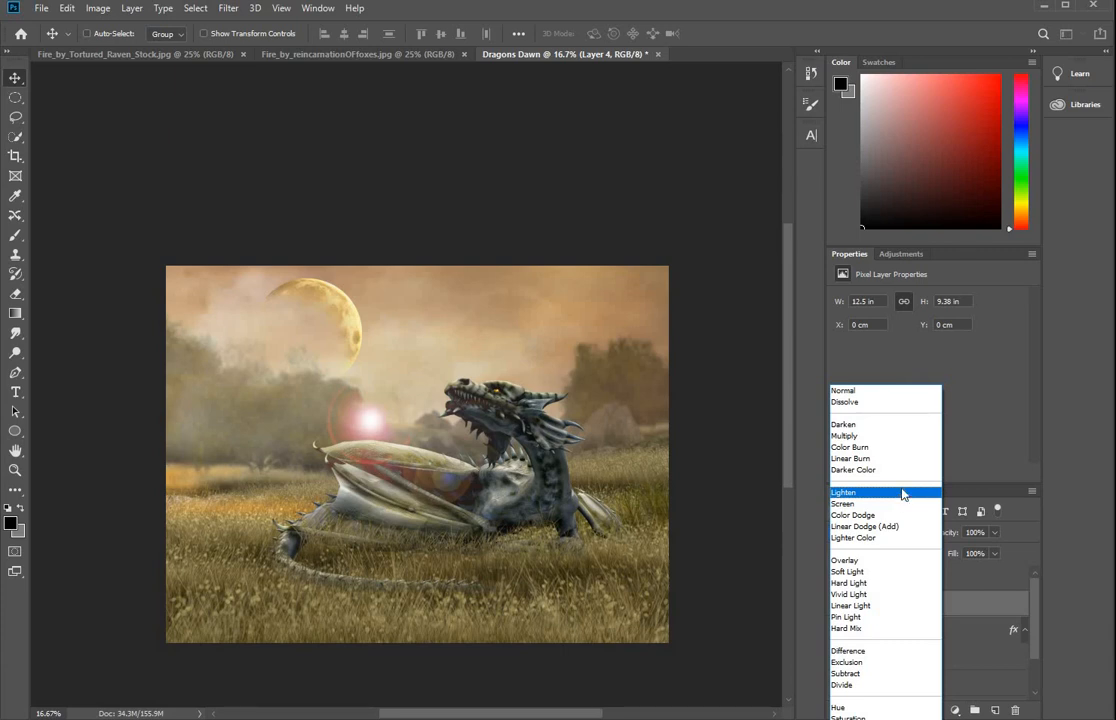
{"action": "left_click", "coordinate": [902, 493]}
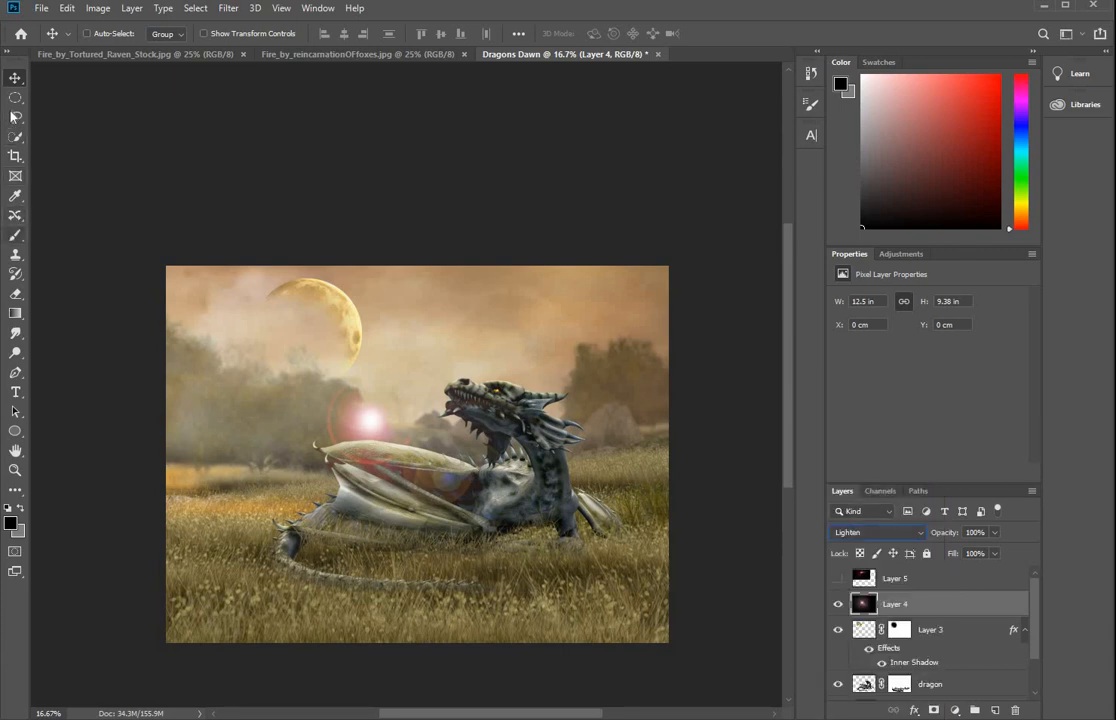
{"action": "left_click_drag", "start_coordinate": [318, 350], "coordinate": [345, 237]}
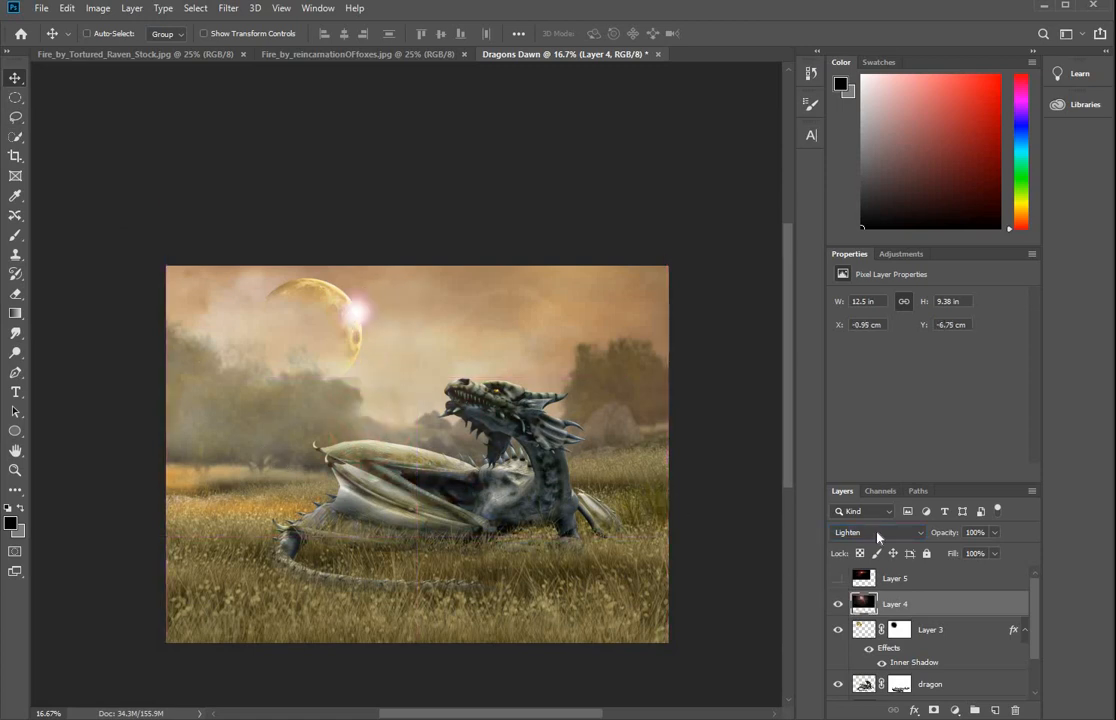
Change the rendered flare layer's blend mode to Screen
{"action": "left_click", "coordinate": [878, 537]}
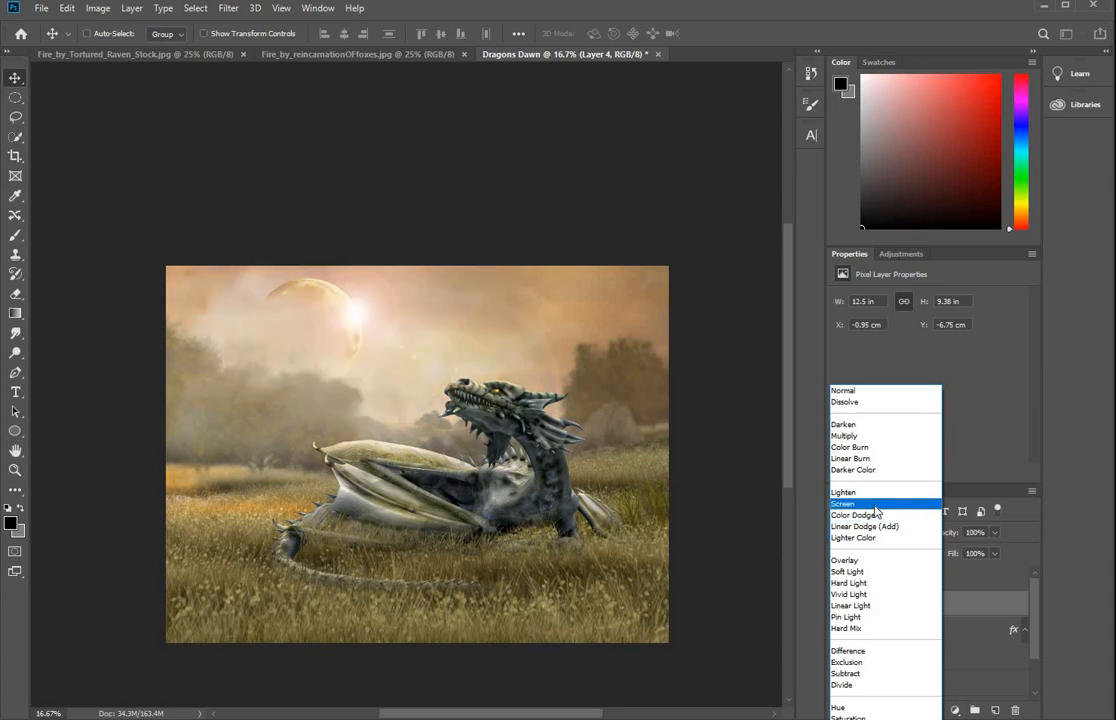
{"action": "left_click", "coordinate": [876, 505]}
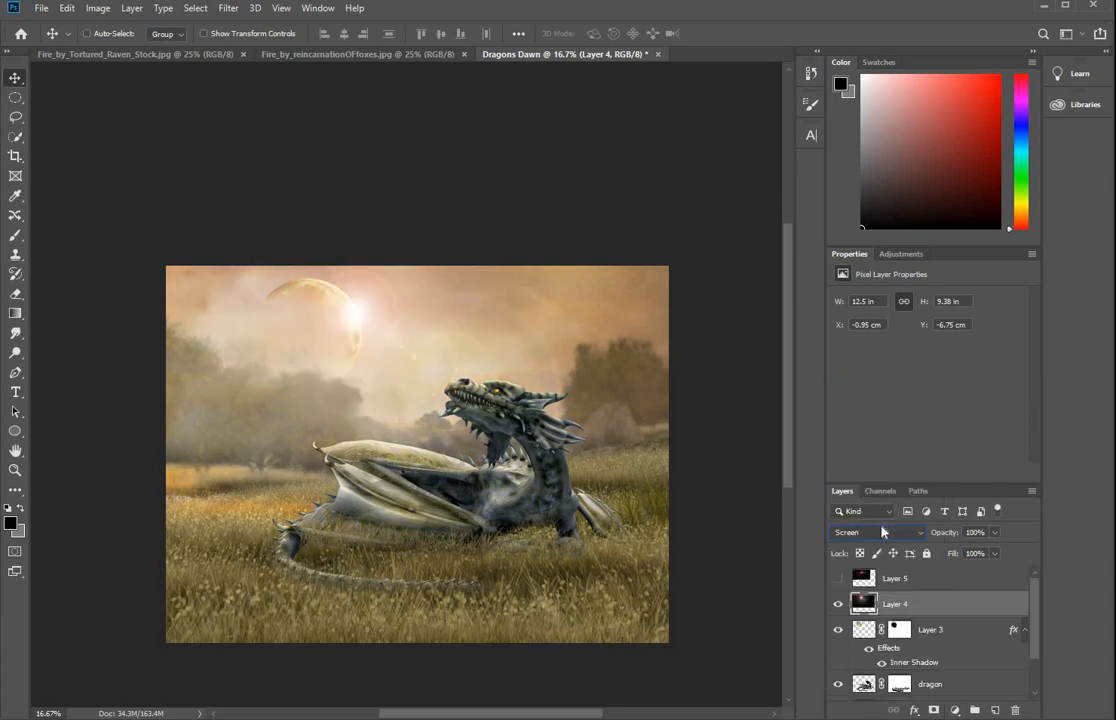
{"action": "left_click", "coordinate": [15, 469]}
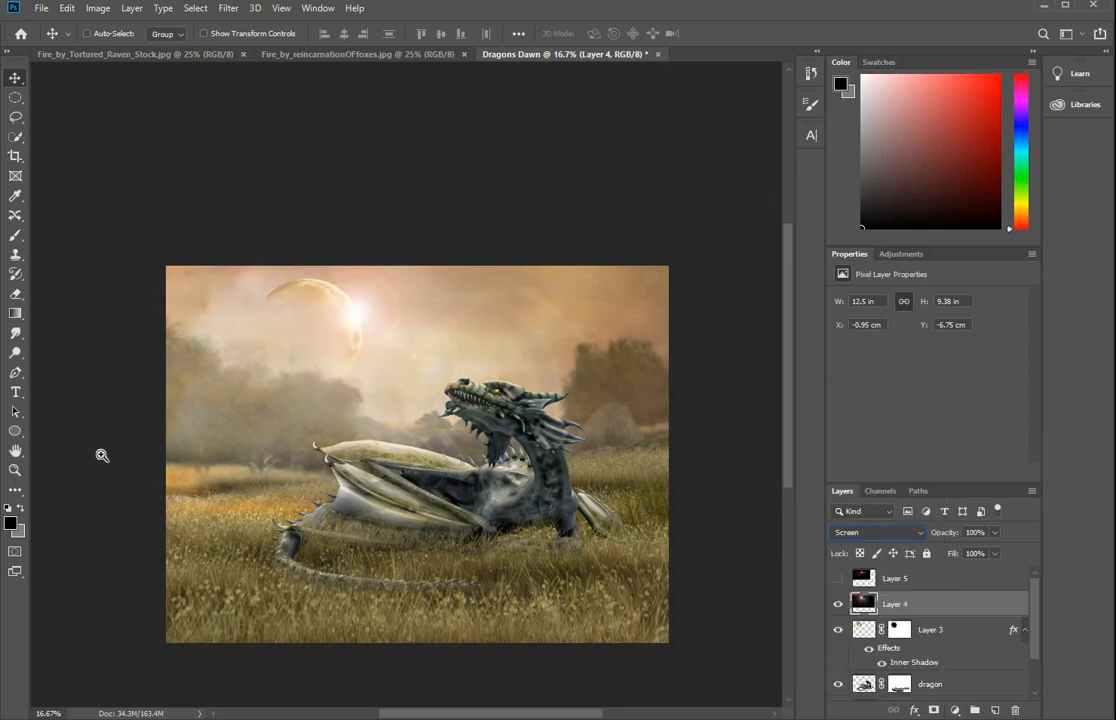
{"action": "left_click", "coordinate": [397, 329]}
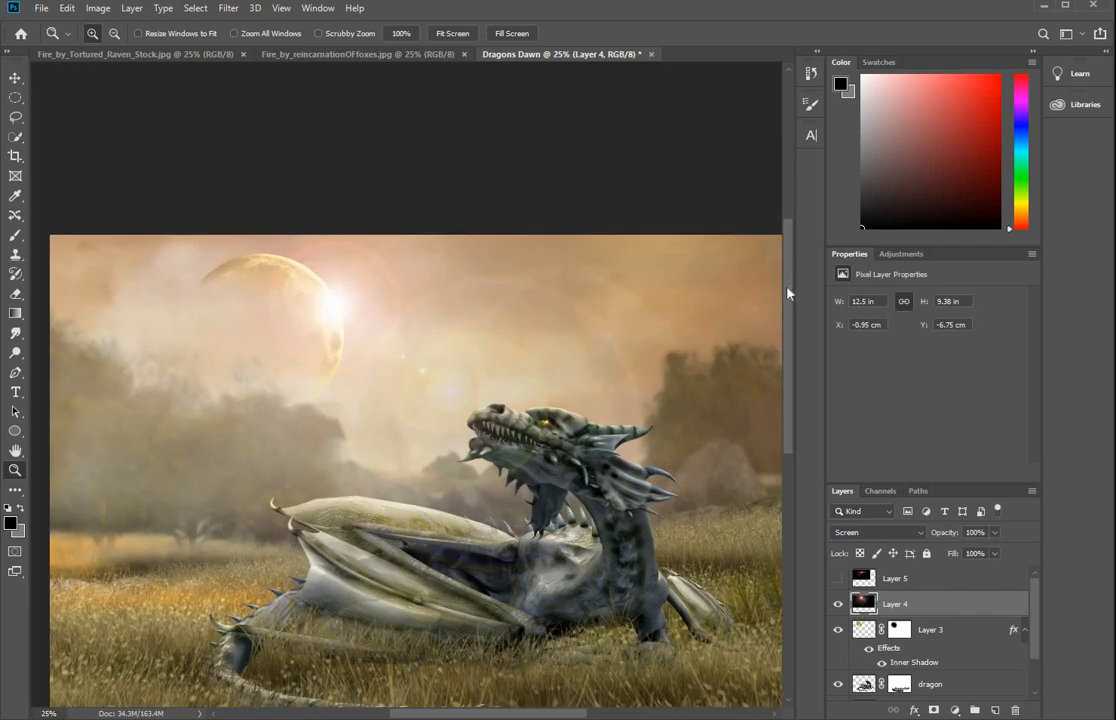
Create a new empty layer above Layer 4 and set its blend mode to Color Dodge
{"action": "left_click_drag", "start_coordinate": [788, 290], "coordinate": [790, 334]}
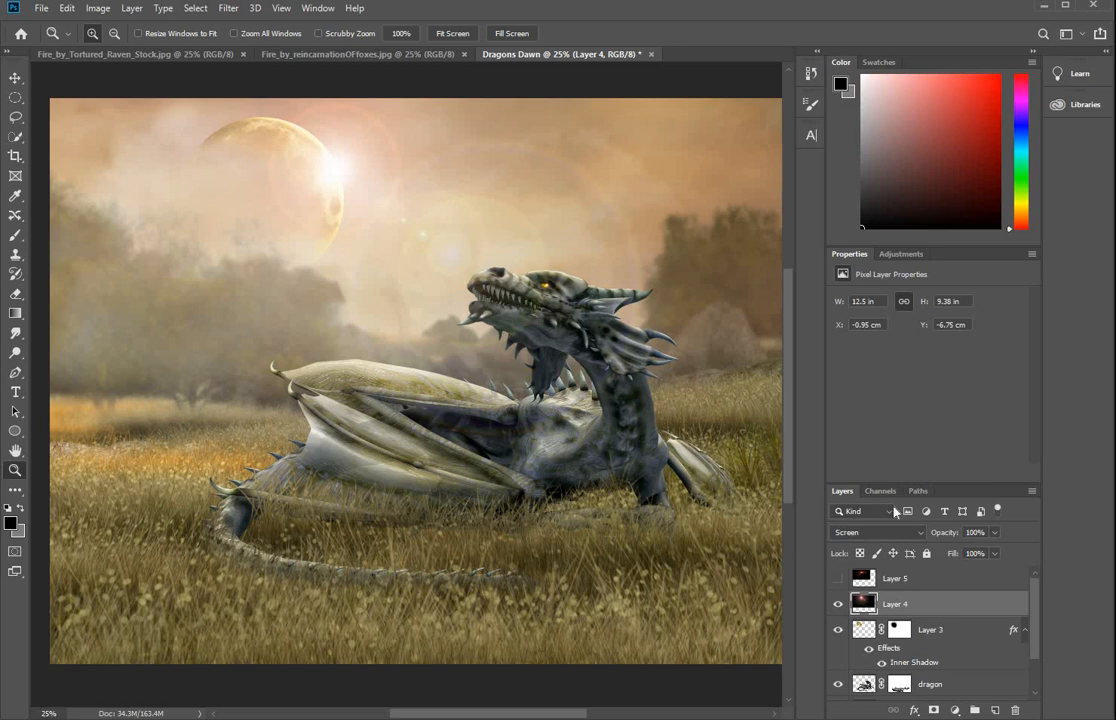
{"action": "left_click", "coordinate": [996, 710]}
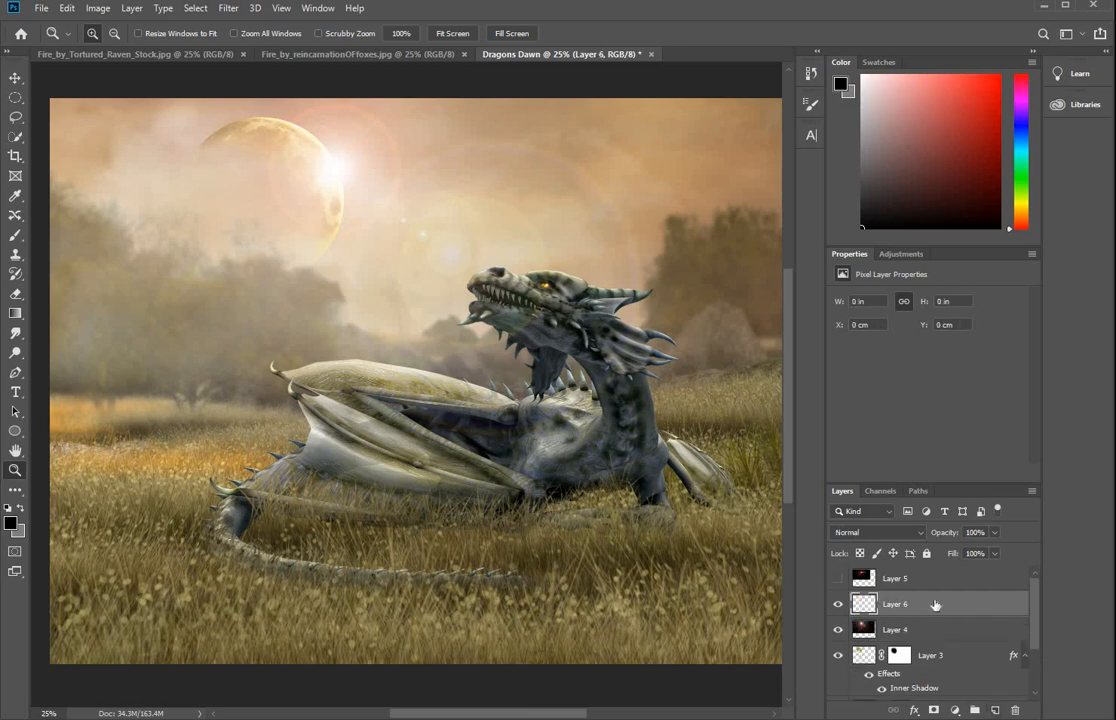
{"action": "left_click", "coordinate": [921, 537]}
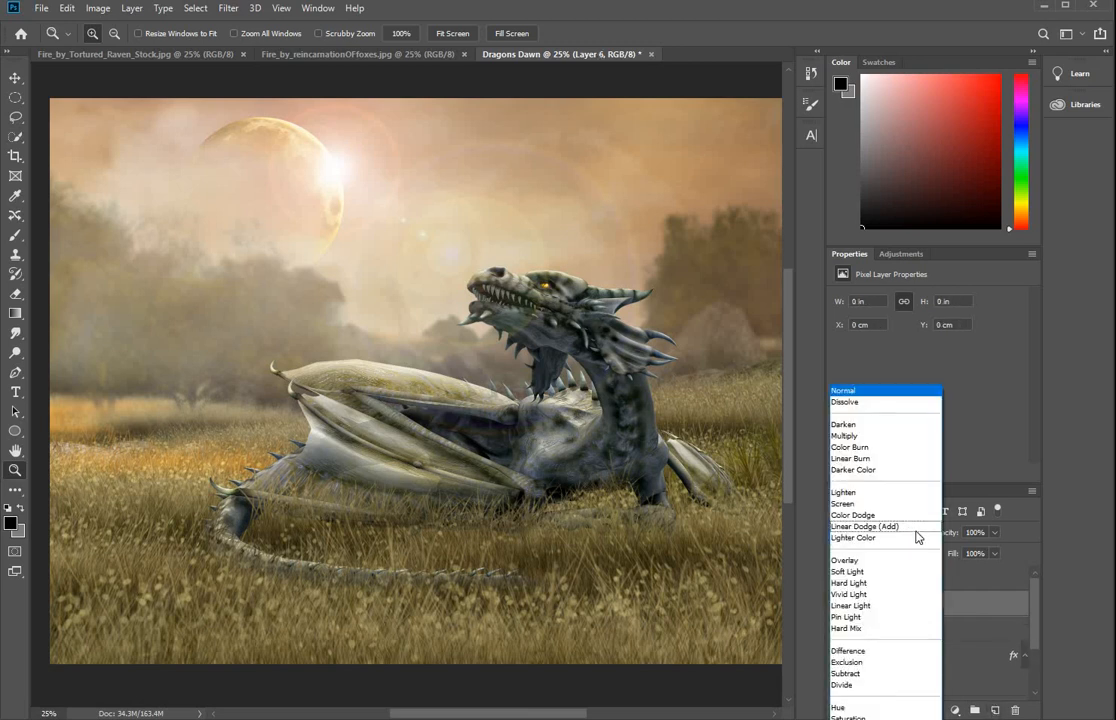
{"action": "left_click", "coordinate": [885, 515]}
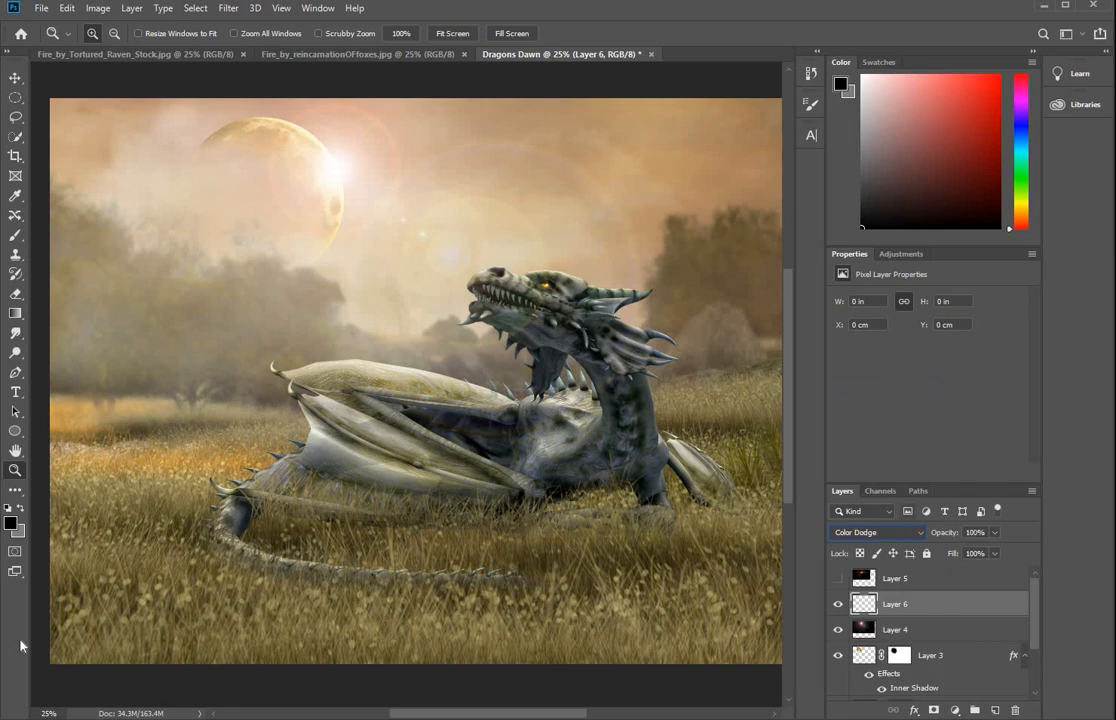
Set the foreground colour to bright red, #df2d2d
{"action": "left_click", "coordinate": [12, 516]}
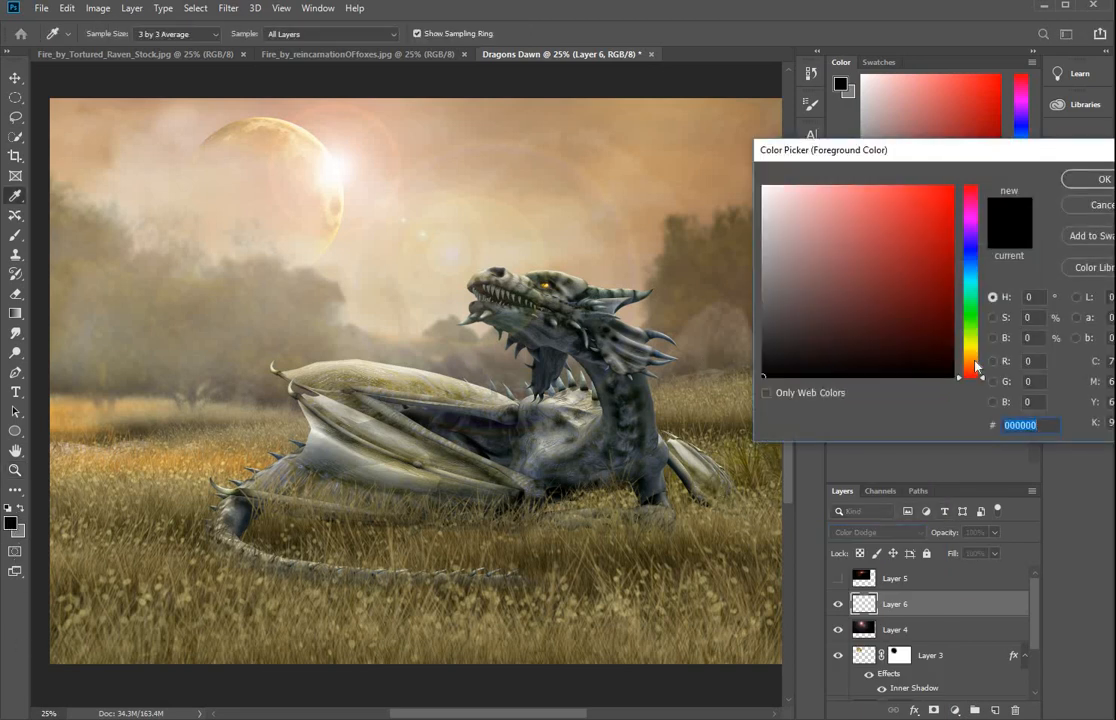
{"action": "left_click", "coordinate": [975, 361]}
{"action": "left_click_drag", "start_coordinate": [976, 368], "coordinate": [982, 380]}
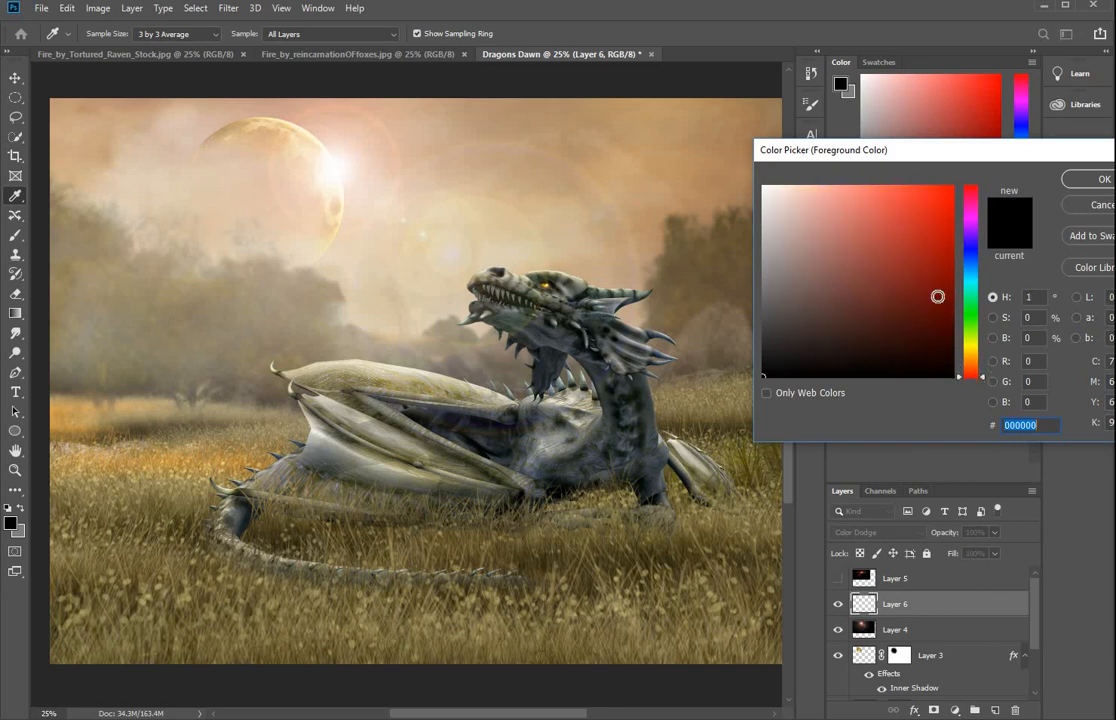
{"action": "left_click", "coordinate": [914, 209]}
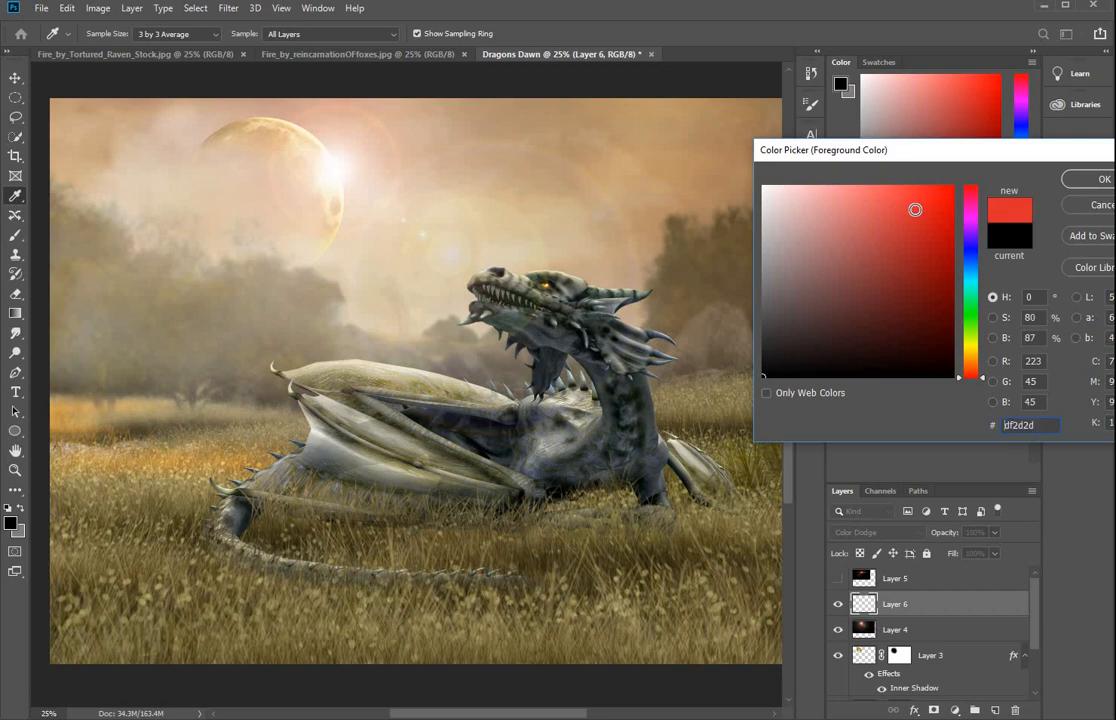
{"action": "left_click", "coordinate": [1087, 179]}
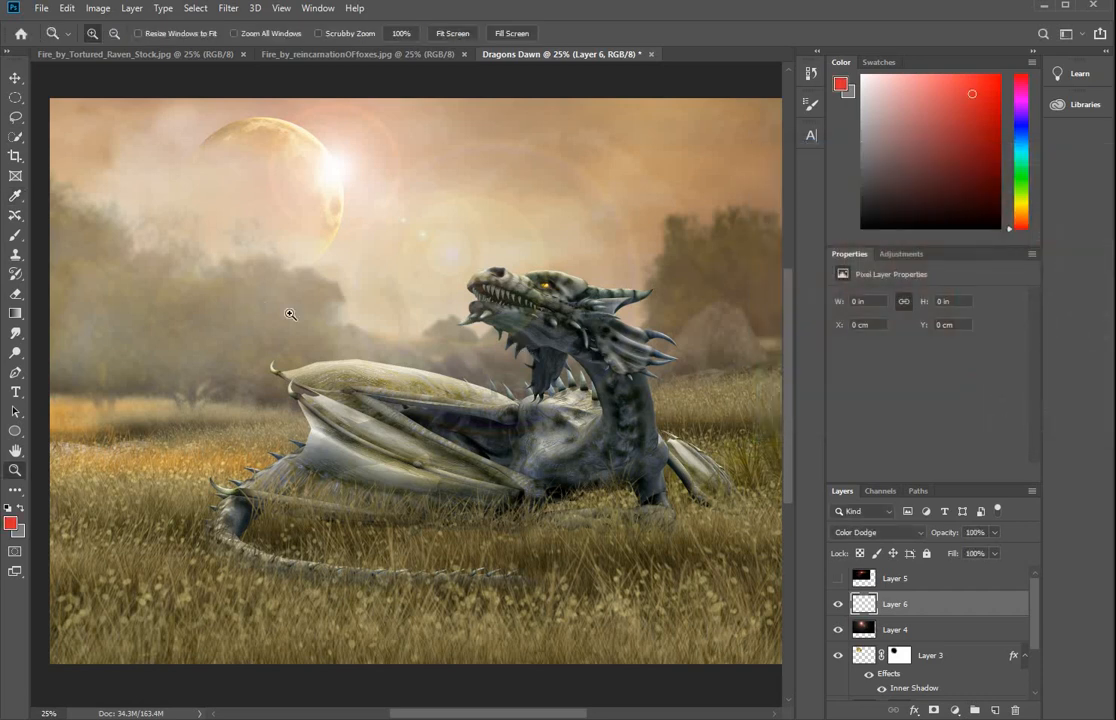
Try a single red dab over the middle of the scene with a soft 2700 px brush, and undo it
{"action": "left_click", "coordinate": [15, 236]}
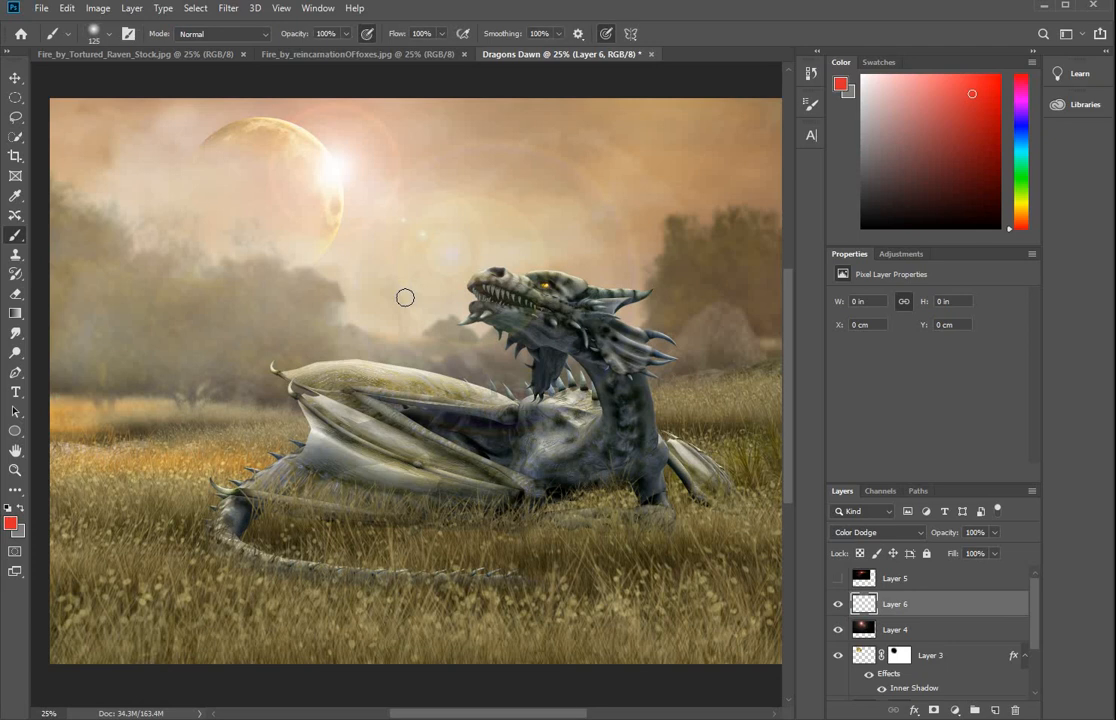
{"action": "key", "text": "bracketright"}
{"action": "key", "text": "bracketright"}
{"action": "left_click", "coordinate": [420, 320]}
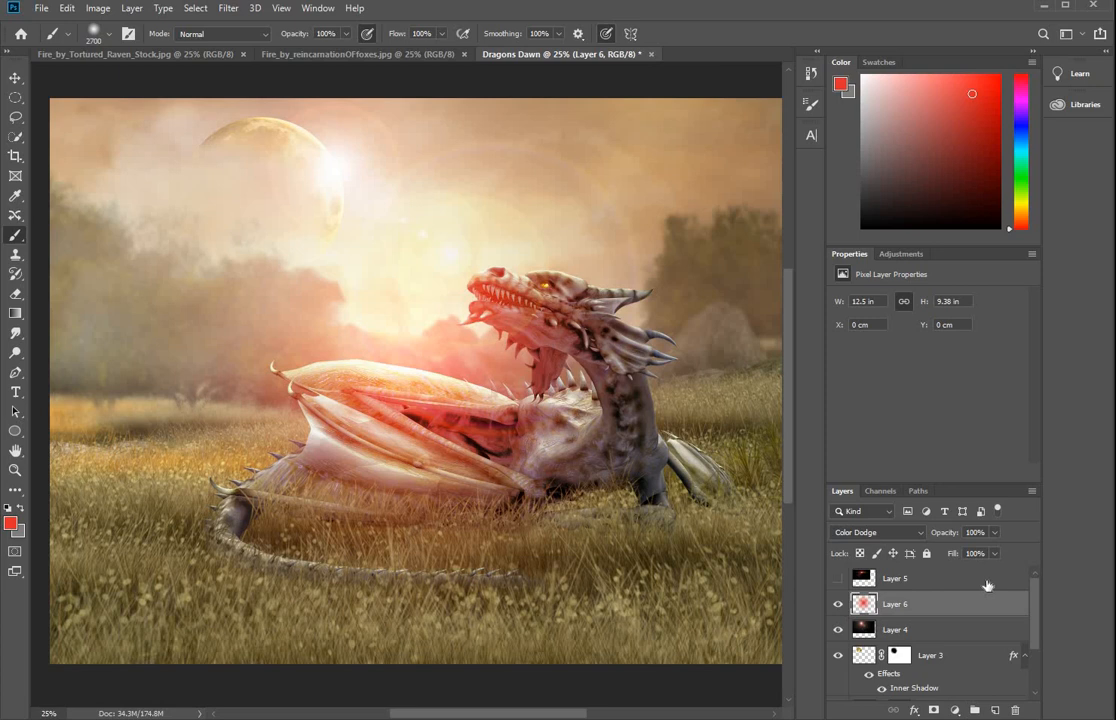
{"action": "key", "text": "ctrl+z"}
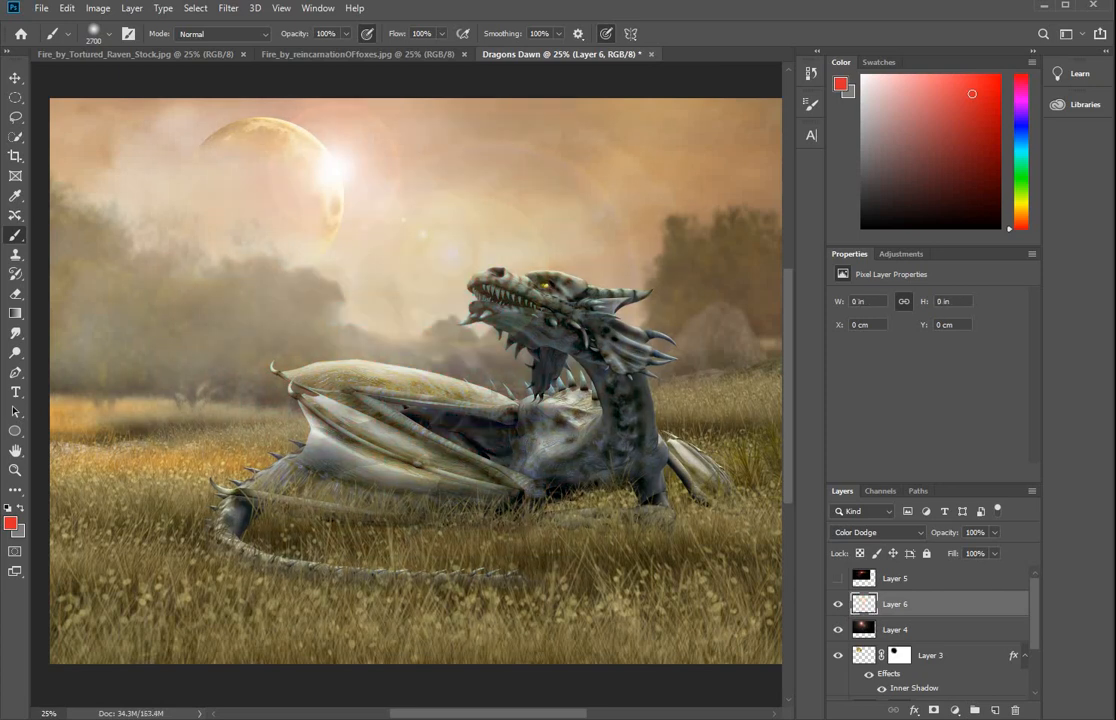
Set the foreground colour to dark red, #630f0f
{"action": "left_click", "coordinate": [11, 523]}
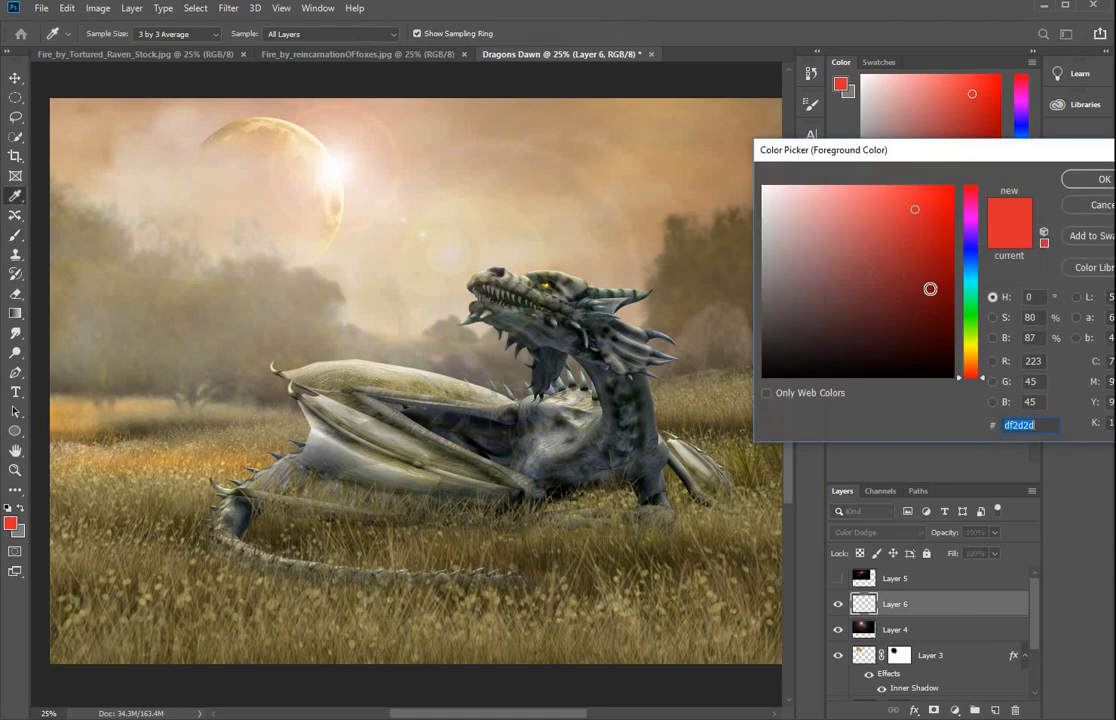
{"action": "left_click", "coordinate": [925, 302]}
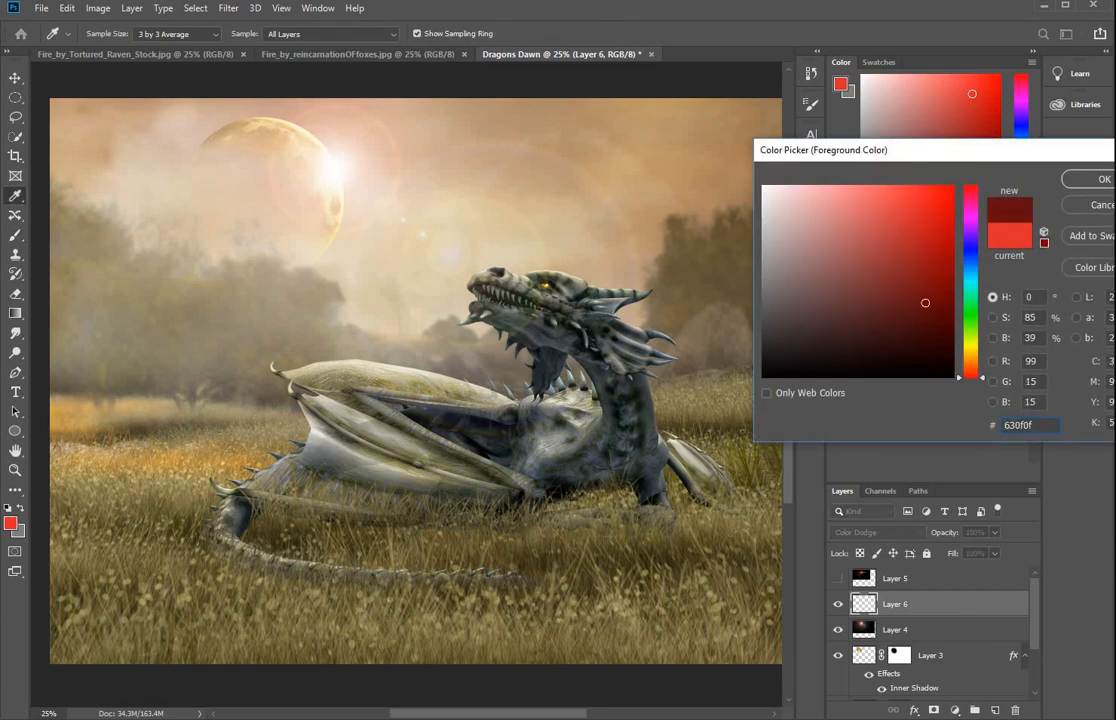
{"action": "left_click", "coordinate": [1100, 179]}
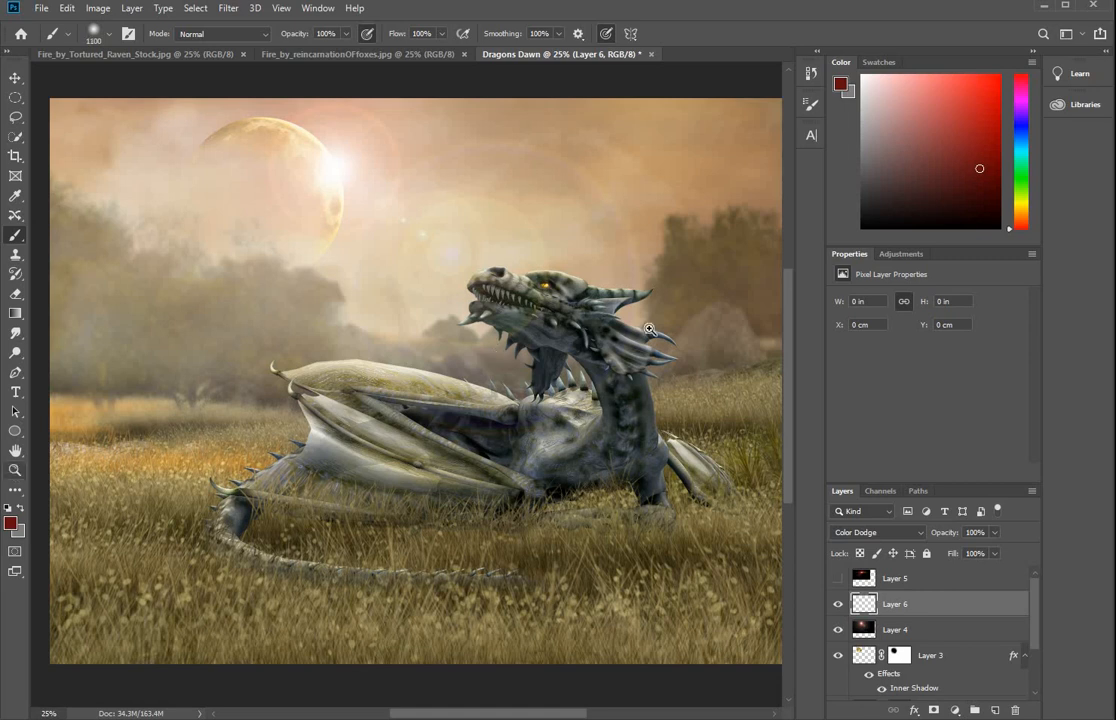
Paint a dark red glow along the inside of the dragon's mouth on Layer 6 with a soft 45 px brush
{"action": "key", "text": "z"}
{"action": "left_click", "coordinate": [545, 300]}
{"action": "left_click", "coordinate": [545, 300]}
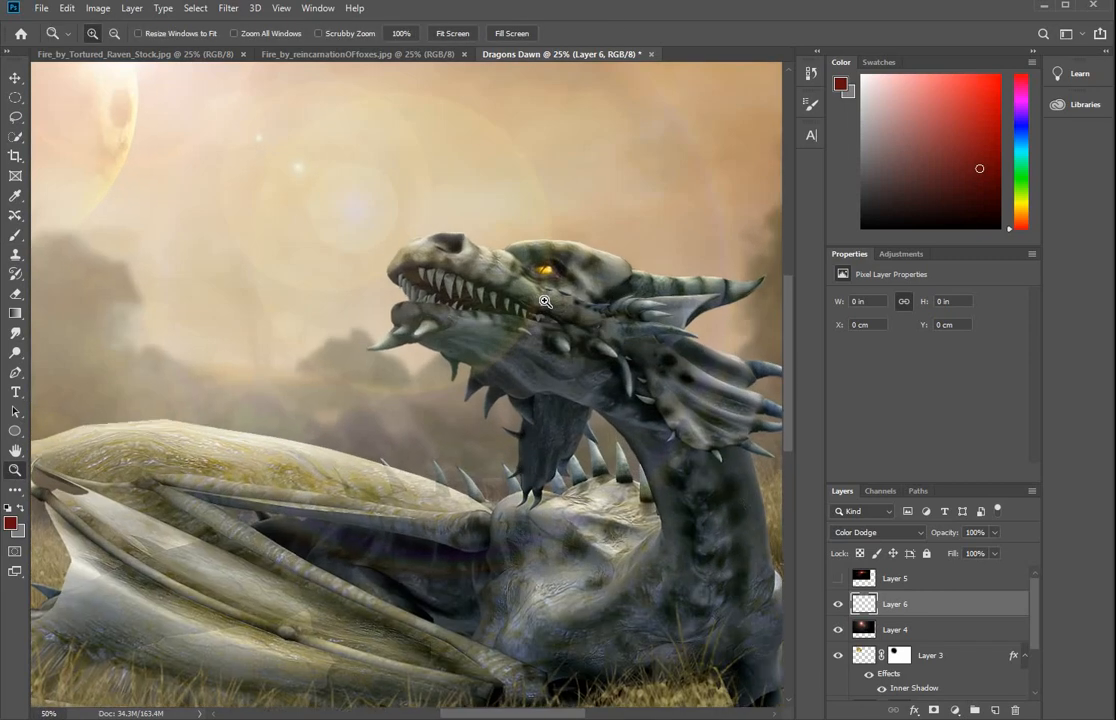
{"action": "left_click", "coordinate": [545, 300]}
{"action": "left_click", "coordinate": [545, 300]}
{"action": "left_click", "coordinate": [458, 292]}
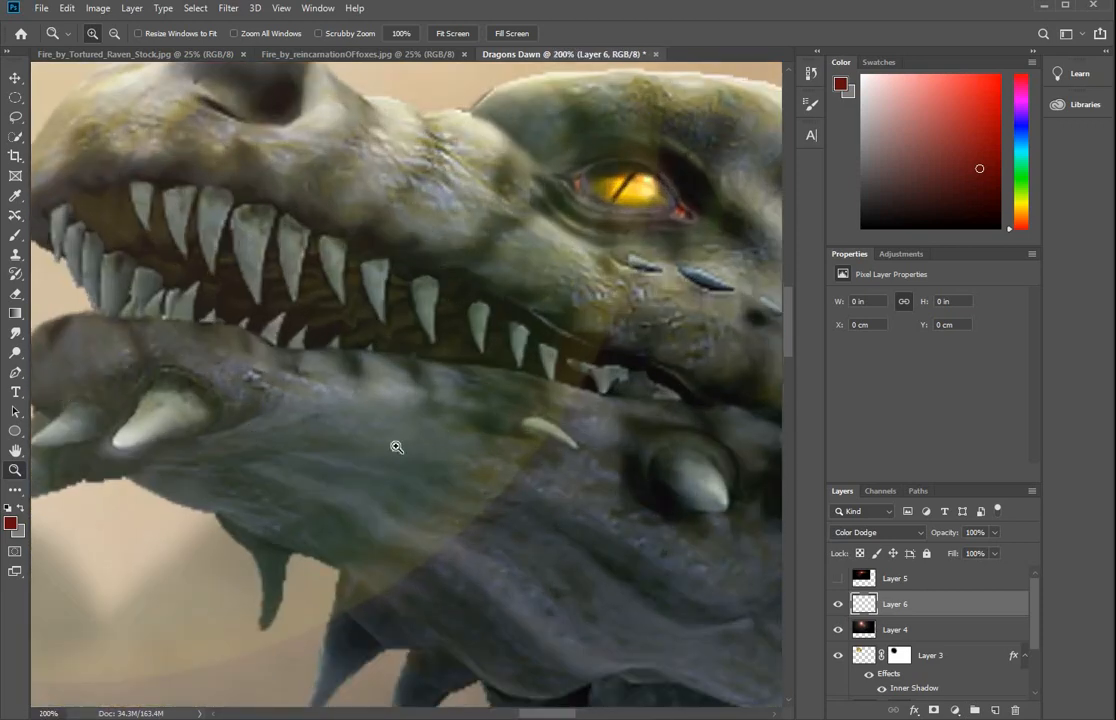
{"action": "left_click_drag", "start_coordinate": [367, 391], "coordinate": [482, 486]}
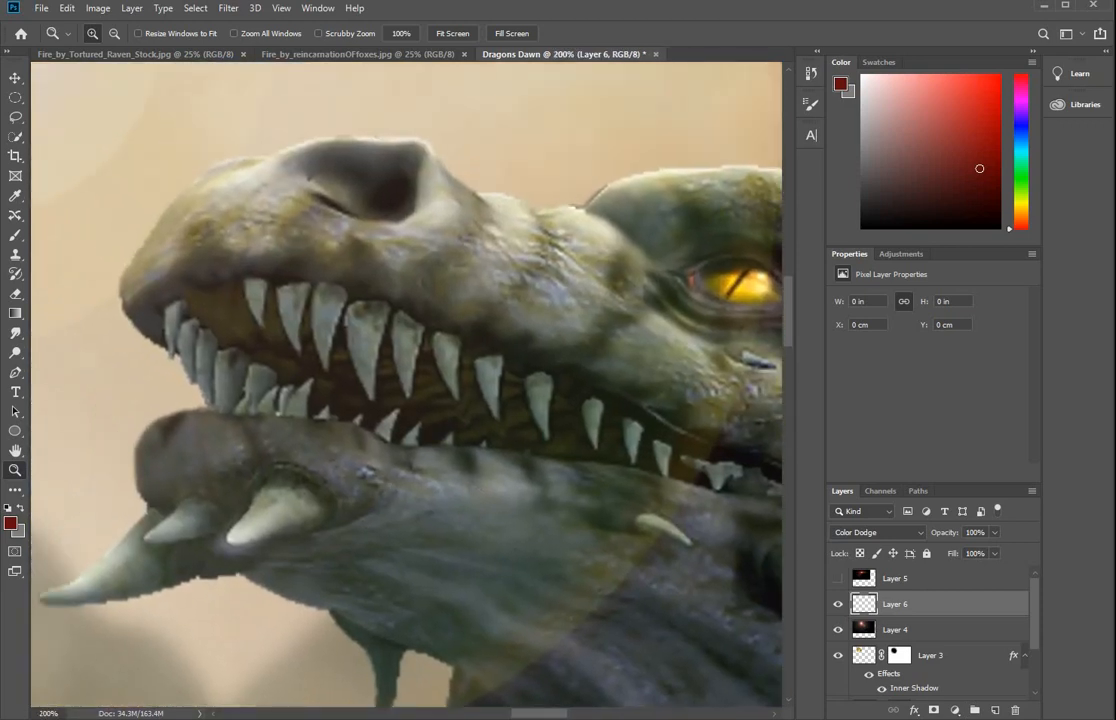
{"action": "left_click", "coordinate": [15, 234]}
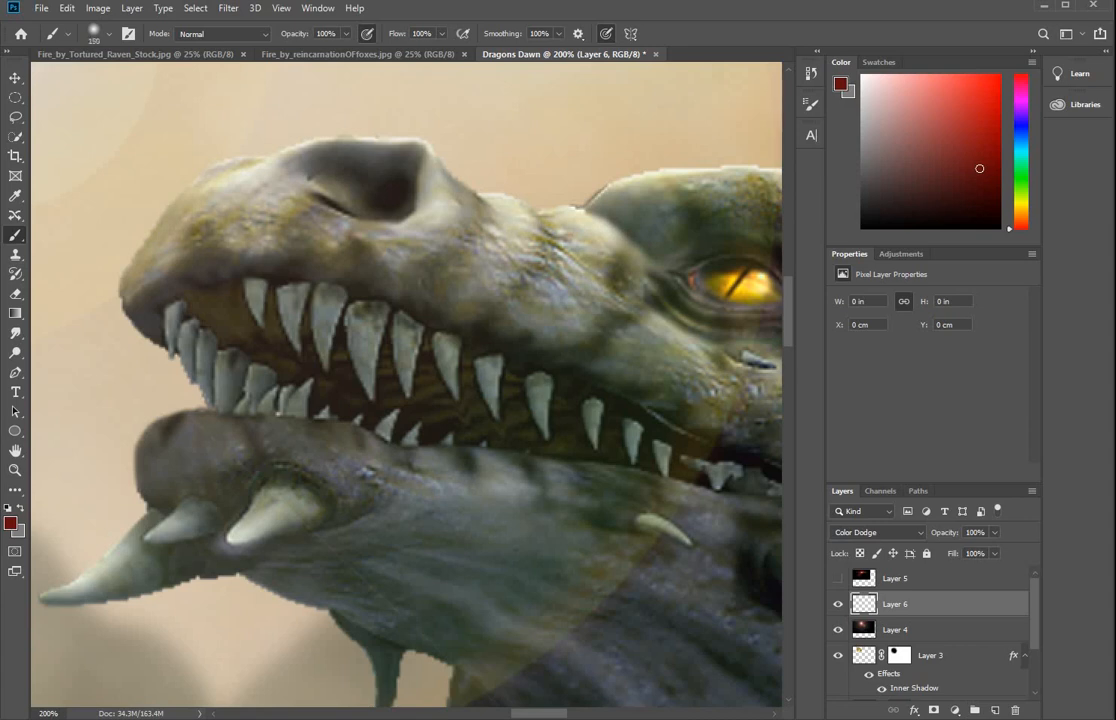
{"action": "key", "text": "bracketleft"}
{"action": "key", "text": "bracketleft"}
{"action": "mouse_move", "coordinate": [640, 452]}
{"action": "left_mouse_down"}
{"action": "mouse_move", "coordinate": [560, 416]}
{"action": "mouse_move", "coordinate": [405, 393]}
{"action": "mouse_move", "coordinate": [465, 412]}
{"action": "mouse_move", "coordinate": [440, 406]}
{"action": "mouse_move", "coordinate": [210, 296]}
{"action": "mouse_move", "coordinate": [418, 360]}
{"action": "mouse_move", "coordinate": [476, 390]}
{"action": "mouse_move", "coordinate": [263, 321]}
{"action": "left_mouse_up"}
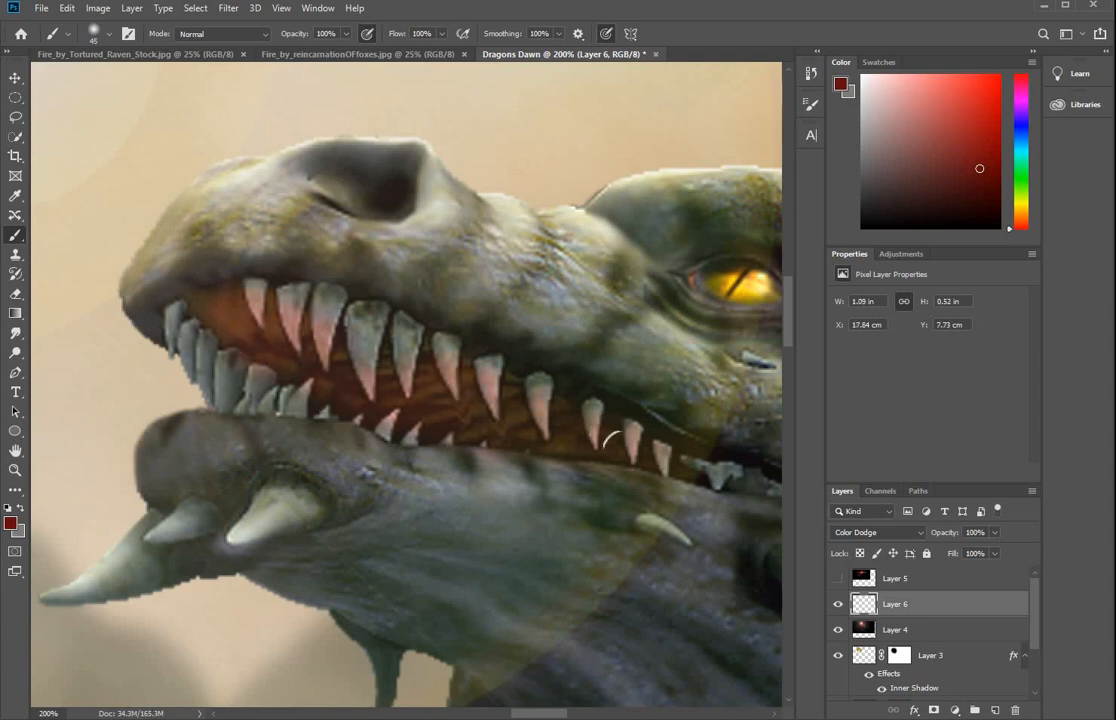
{"action": "mouse_move", "coordinate": [686, 464]}
{"action": "left_mouse_down"}
{"action": "mouse_move", "coordinate": [499, 411]}
{"action": "mouse_move", "coordinate": [424, 424]}
{"action": "left_mouse_up"}
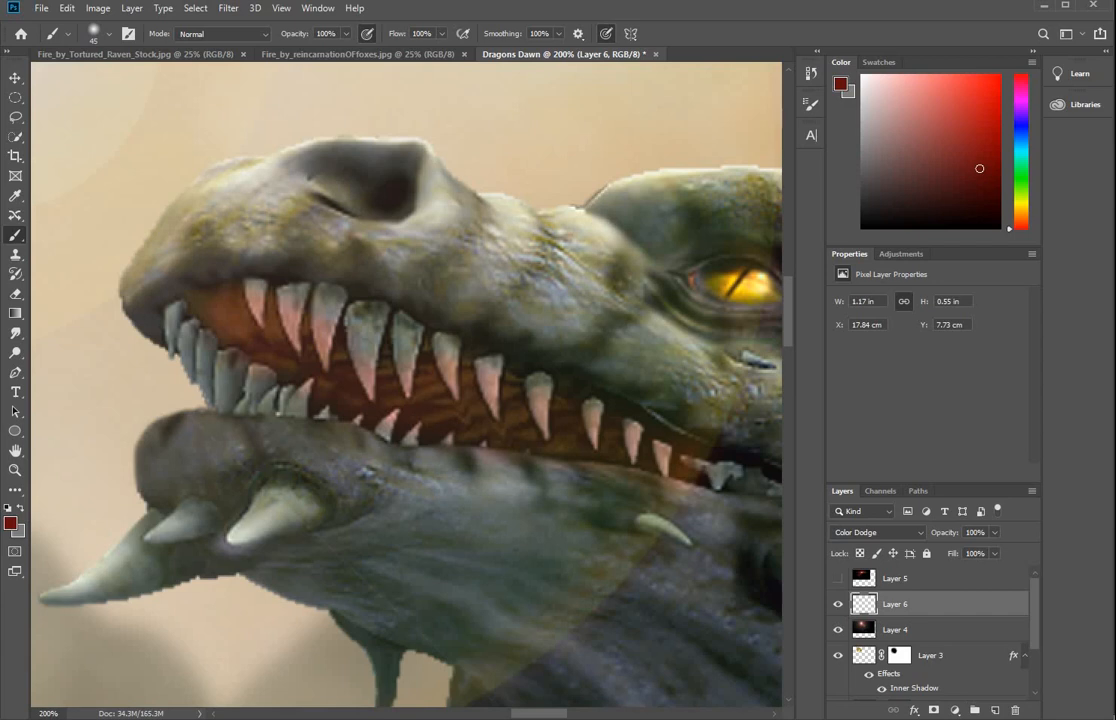
Add another empty layer above Layer 6 and set its blend mode to Color Dodge
{"action": "left_click", "coordinate": [996, 709]}
{"action": "left_click", "coordinate": [897, 533]}
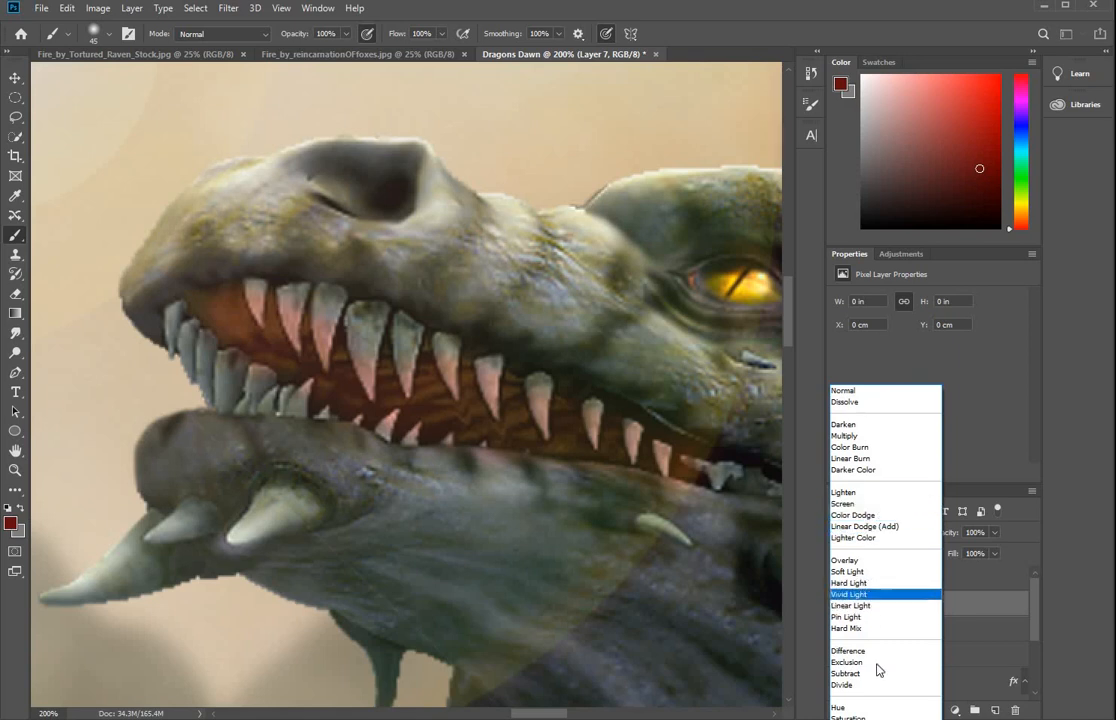
{"action": "left_click", "coordinate": [878, 517]}
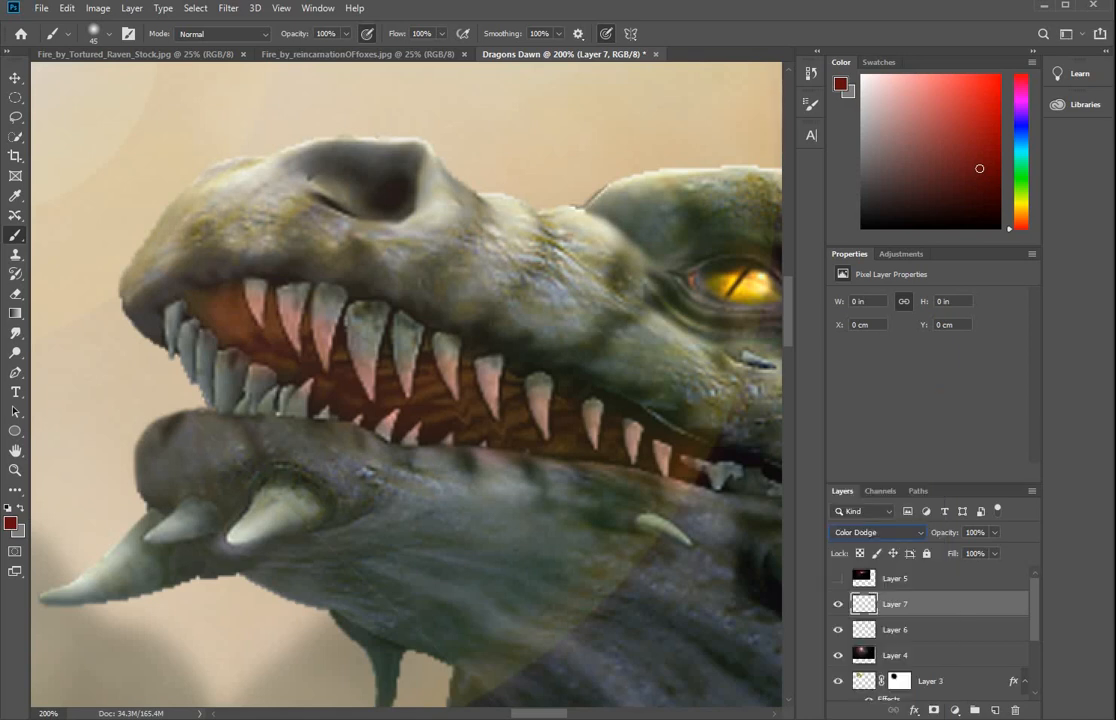
Choose a lighter, medium red as the foreground colour for the brush
{"action": "left_click", "coordinate": [11, 523]}
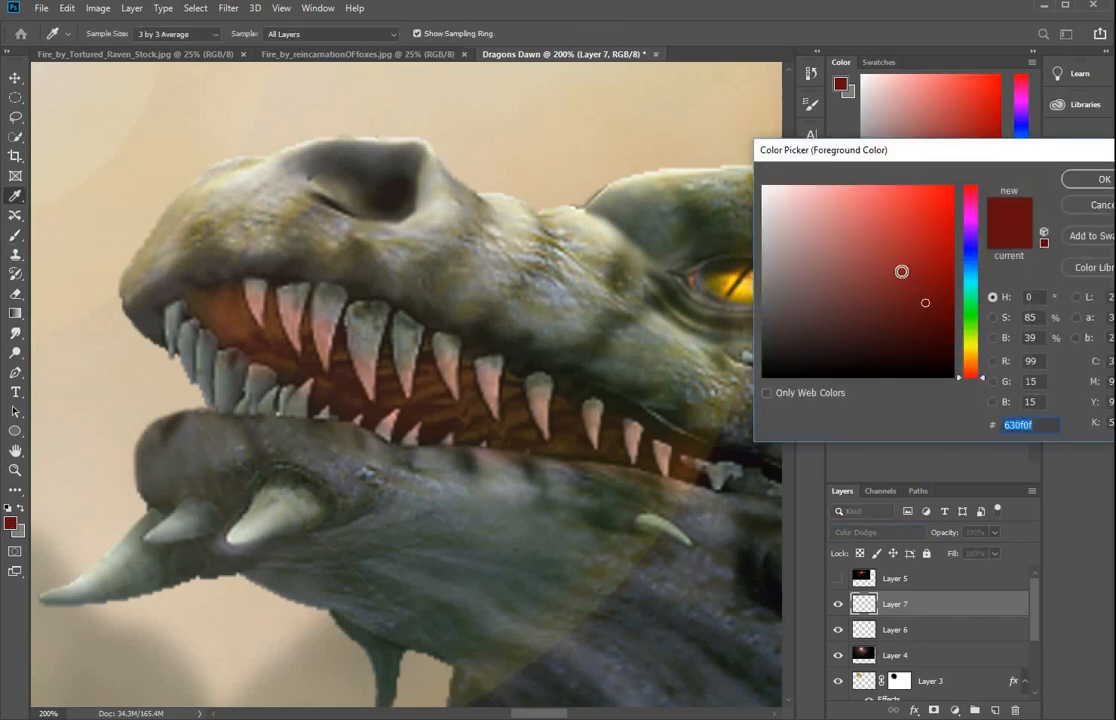
{"action": "left_click", "coordinate": [901, 271]}
{"action": "left_click", "coordinate": [1102, 180]}
{"action": "key", "text": "b"}
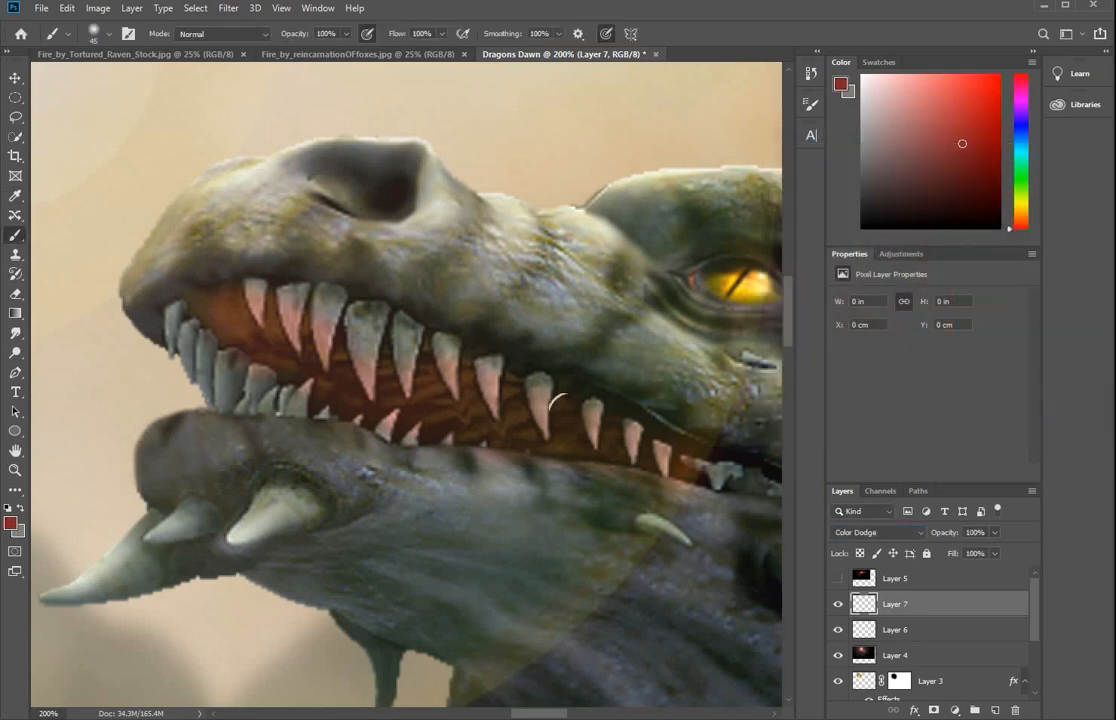
Dab the medium red between the teeth along the dragon's whole mouth on Layer 7 with the 45 px brush
{"action": "left_click", "coordinate": [521, 433]}
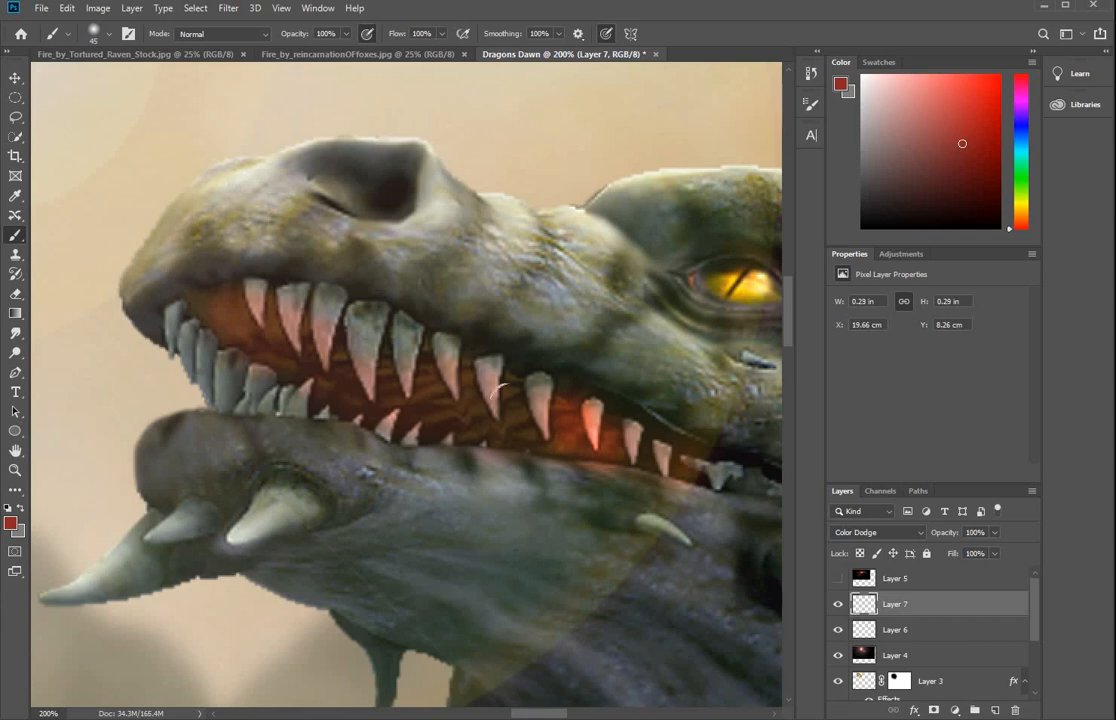
{"action": "left_click", "coordinate": [514, 395]}
{"action": "left_click", "coordinate": [482, 433]}
{"action": "left_click", "coordinate": [452, 374]}
{"action": "left_click", "coordinate": [452, 434]}
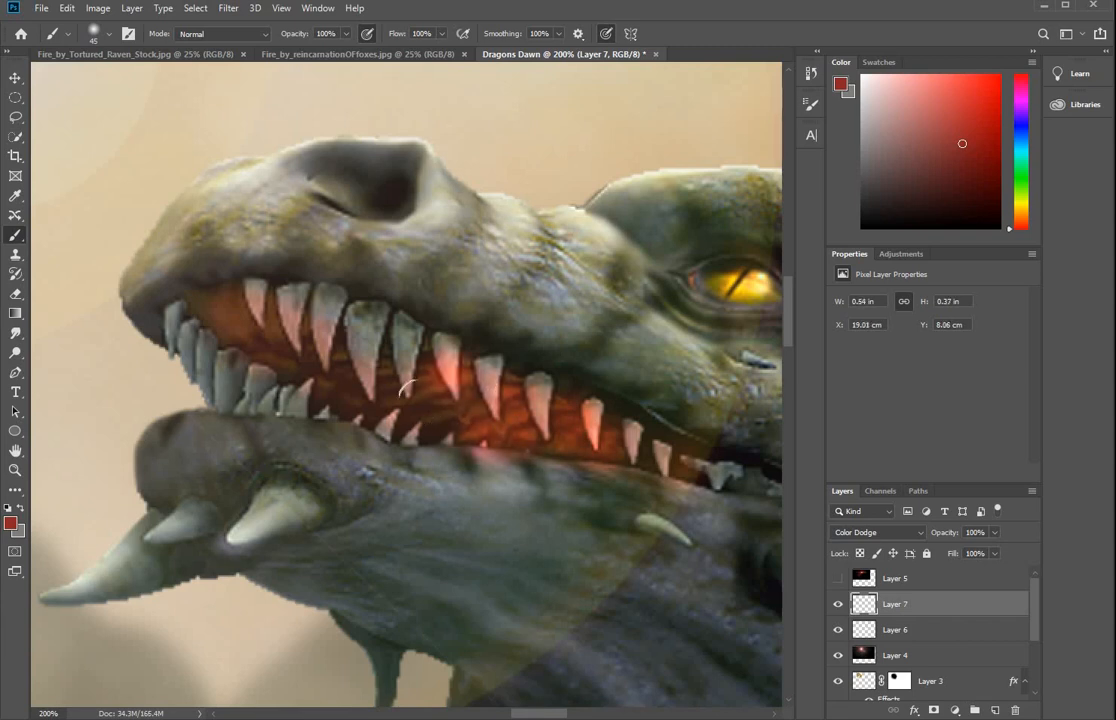
{"action": "left_click", "coordinate": [424, 405]}
{"action": "left_click", "coordinate": [398, 405]}
{"action": "left_click", "coordinate": [396, 366]}
{"action": "left_click", "coordinate": [320, 385]}
{"action": "left_click", "coordinate": [271, 353]}
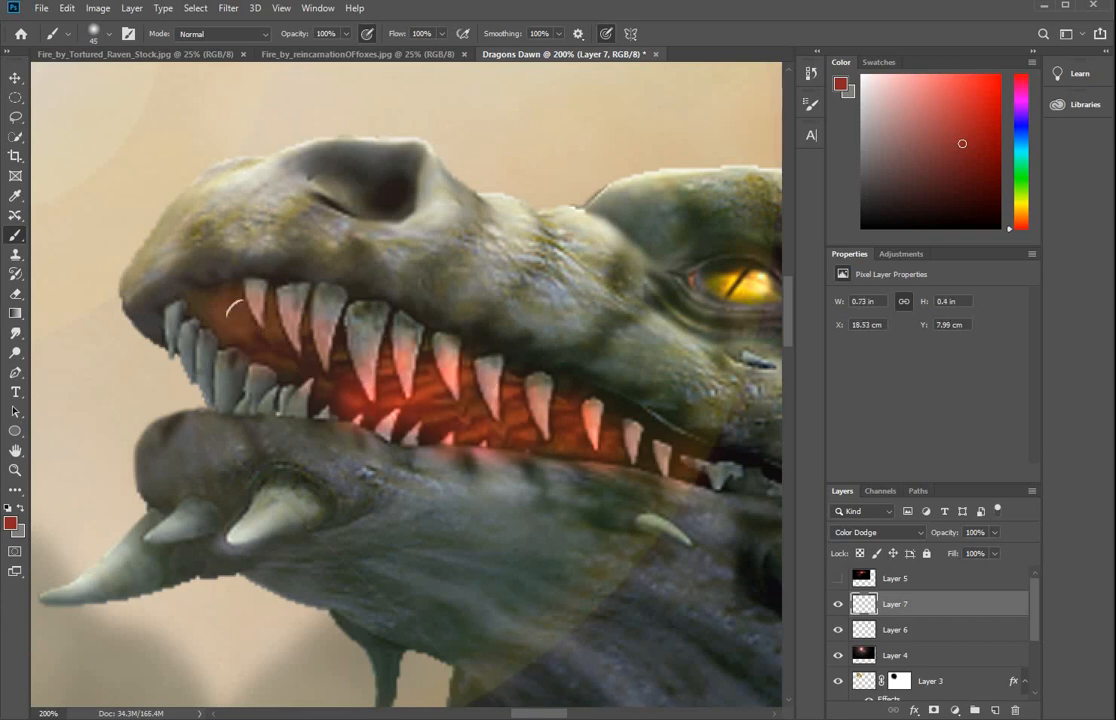
{"action": "left_click", "coordinate": [230, 314]}
{"action": "left_click", "coordinate": [282, 362]}
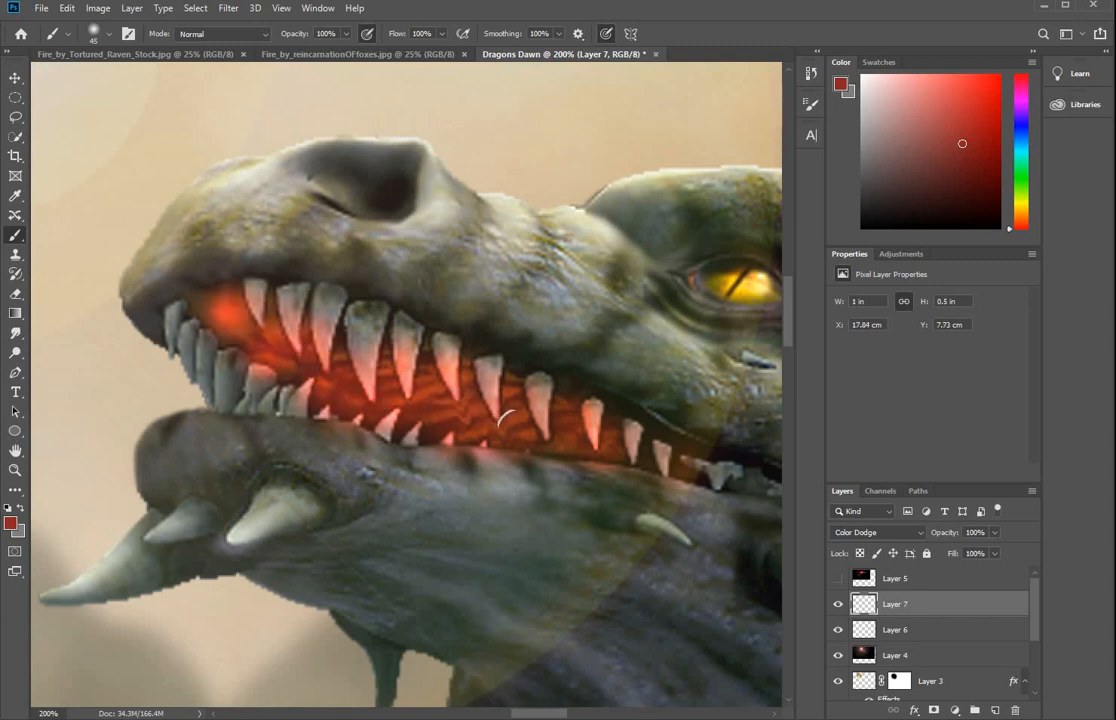
{"action": "left_click", "coordinate": [620, 432]}
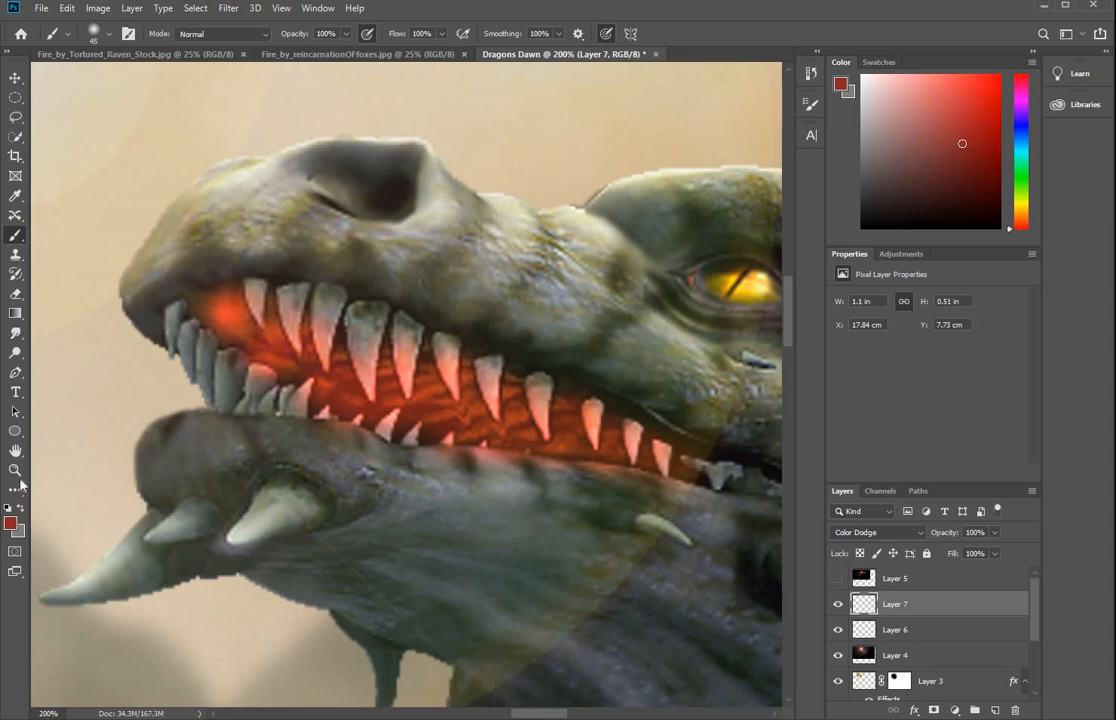
Examine the glowing mouth in the context of the whole composition at 25% zoom
{"action": "left_click", "coordinate": [15, 470]}
{"action": "left_click", "coordinate": [253, 470], "text": "alt"}
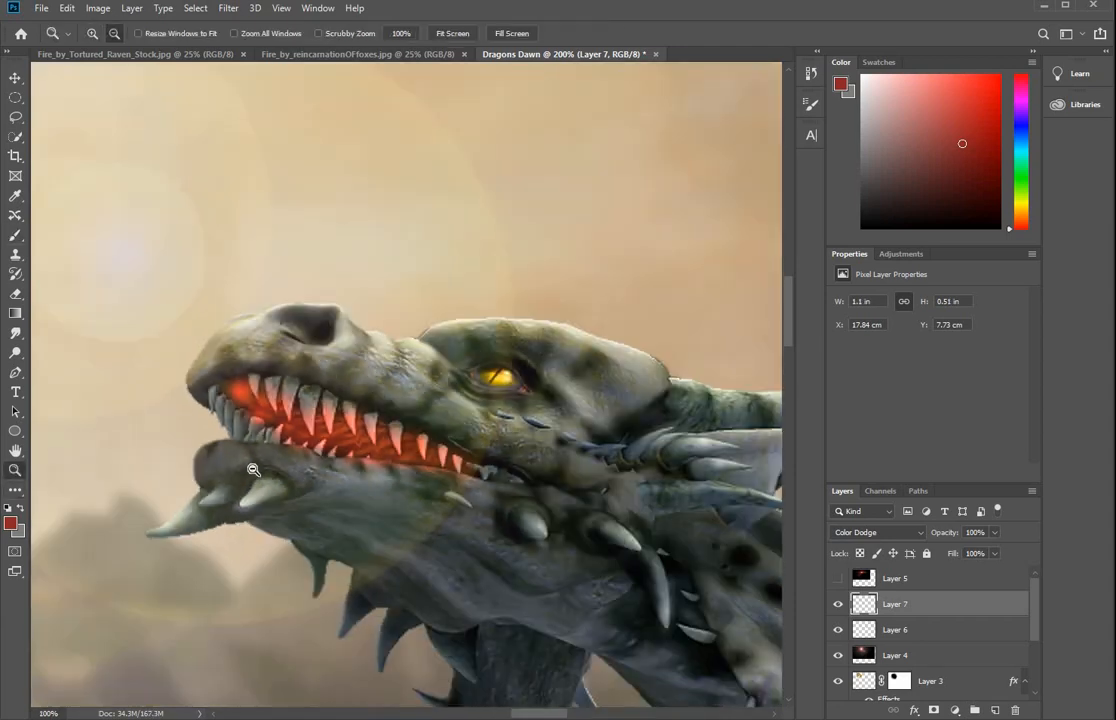
{"action": "left_click", "coordinate": [253, 470], "text": "alt"}
{"action": "left_click", "coordinate": [253, 470], "text": "alt"}
{"action": "left_click", "coordinate": [253, 470], "text": "alt"}
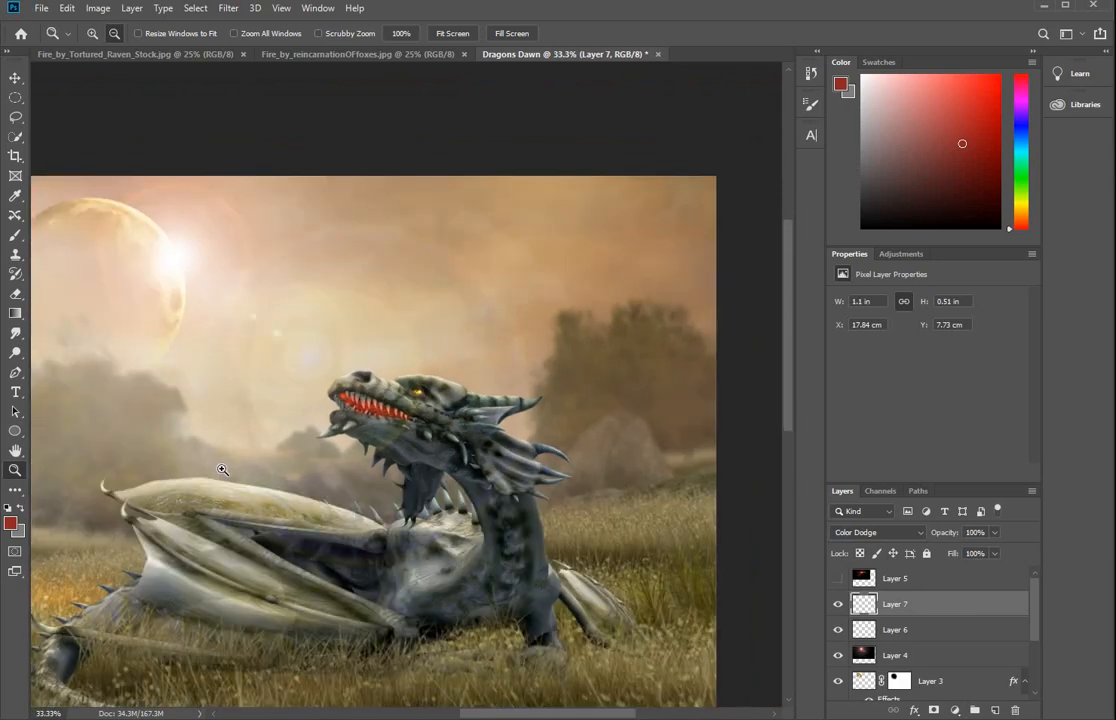
{"action": "left_click", "coordinate": [222, 470], "text": "alt"}
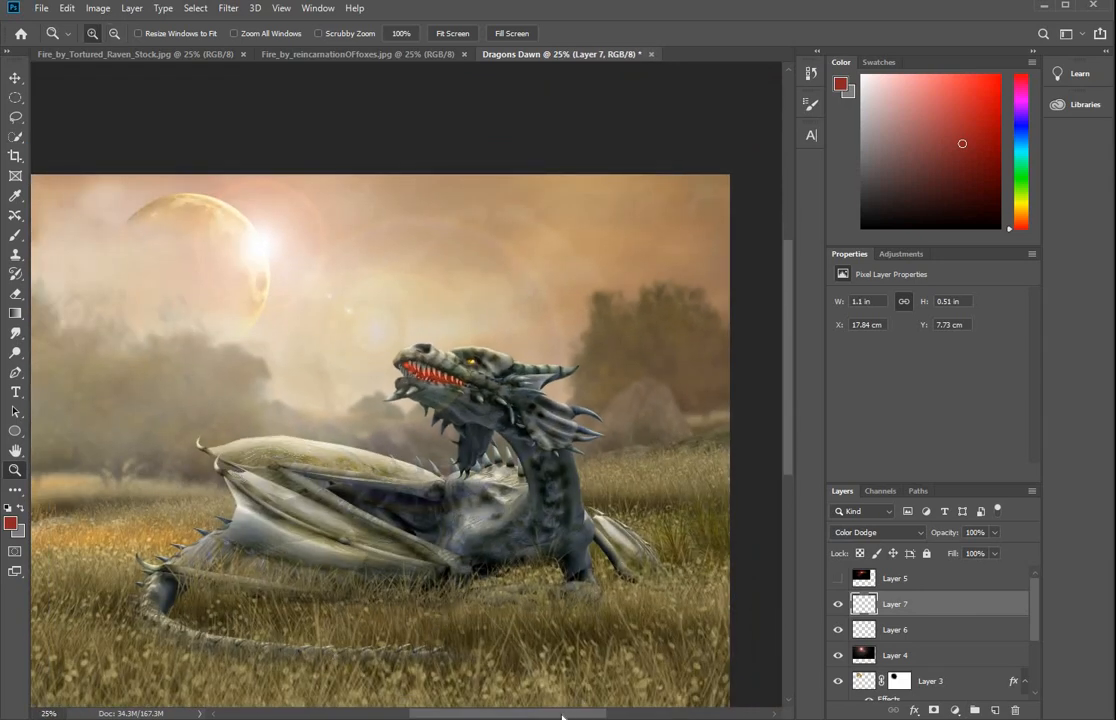
{"action": "scroll", "coordinate": [562, 716], "scroll_direction": "left", "scroll_amount": 2}
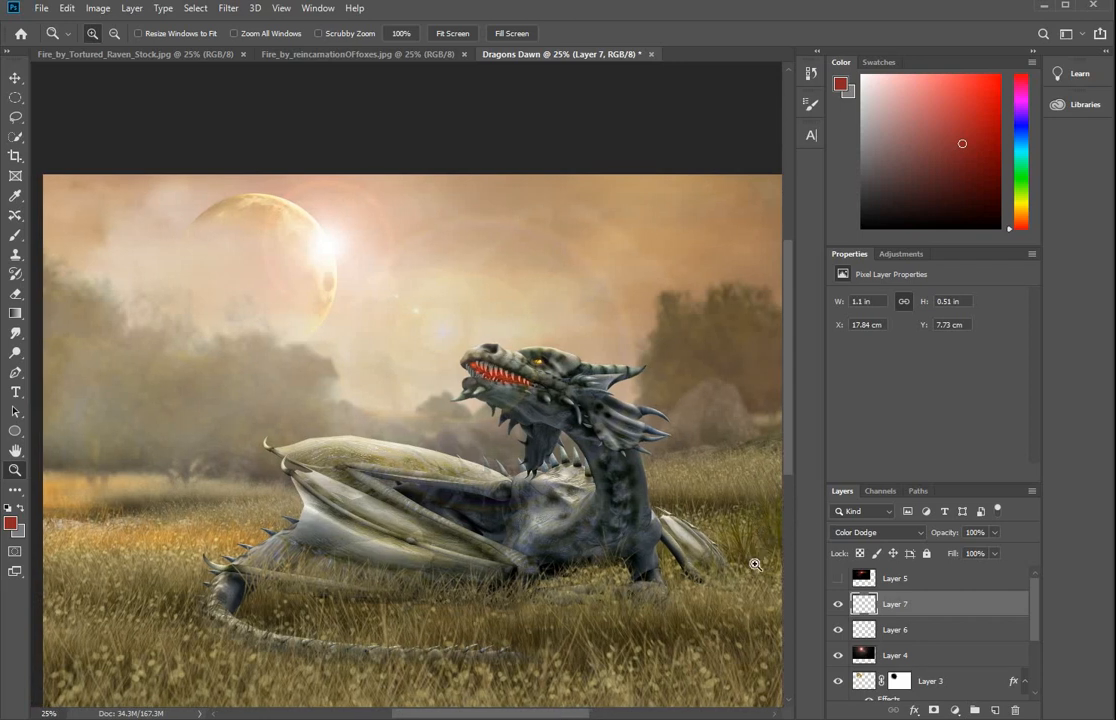
Select the whole Fire_by_reincarnationOFfoxes.jpg image and close it to return to the Dragons Dawn document
{"action": "left_click", "coordinate": [342, 56]}
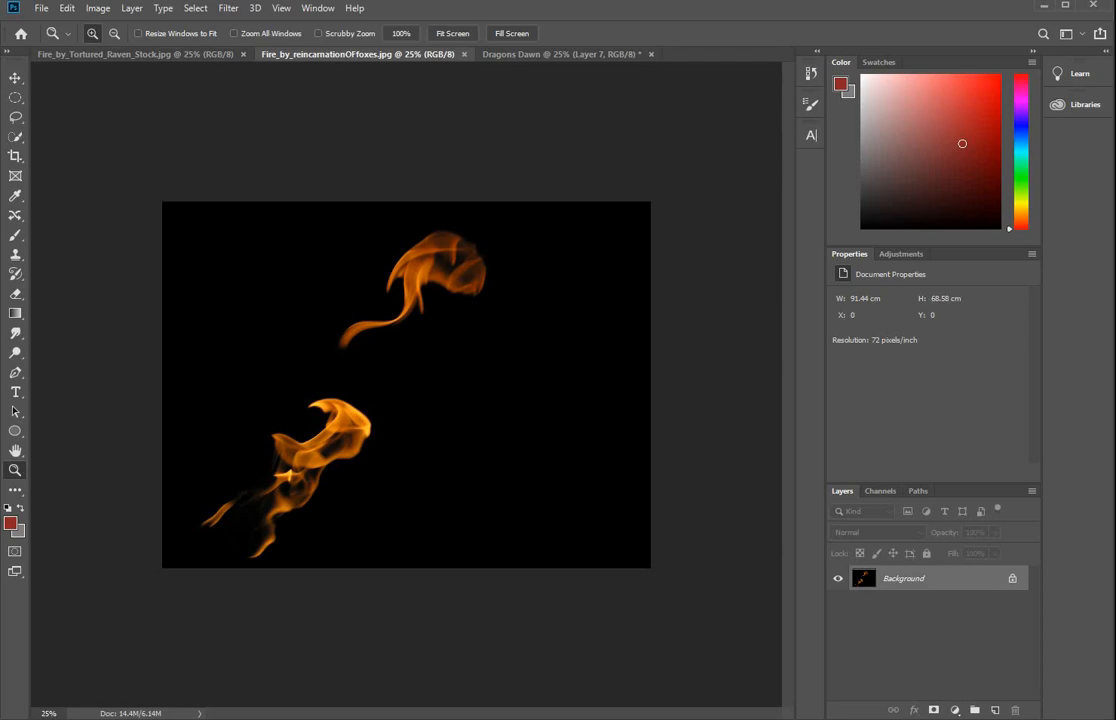
{"action": "key", "text": "ctrl+a"}
{"action": "key", "text": "ctrl+w"}
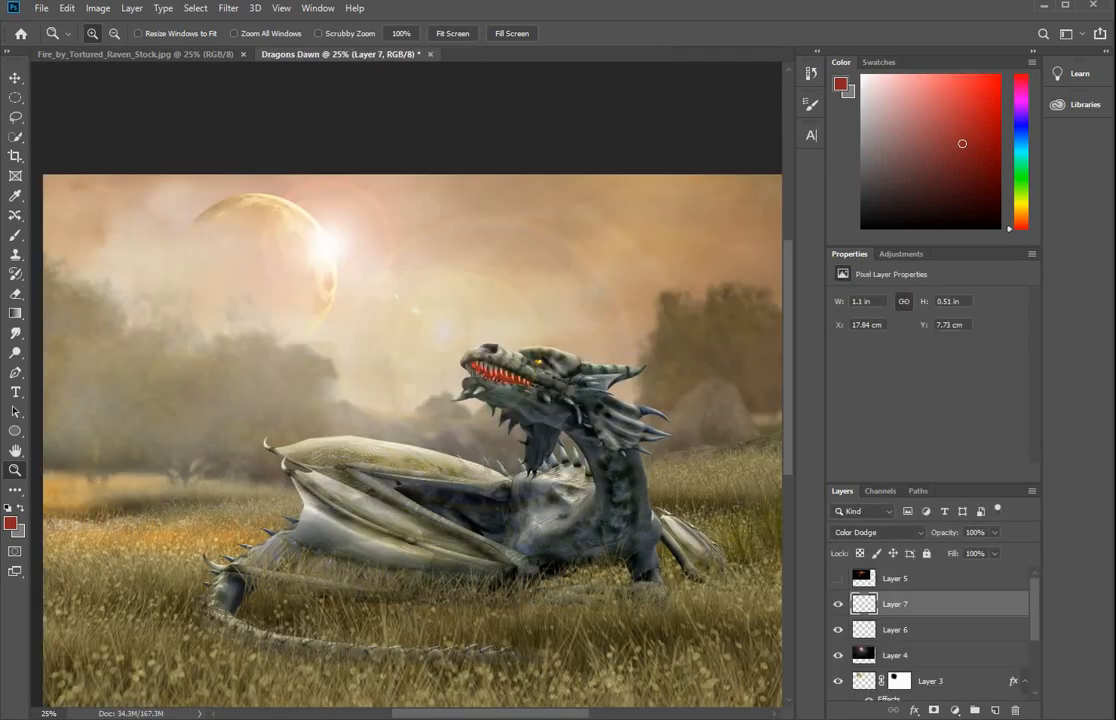
Paste the copied fire image above Layer 7 and set its blend mode to Screen
{"action": "key", "text": "ctrl+v"}
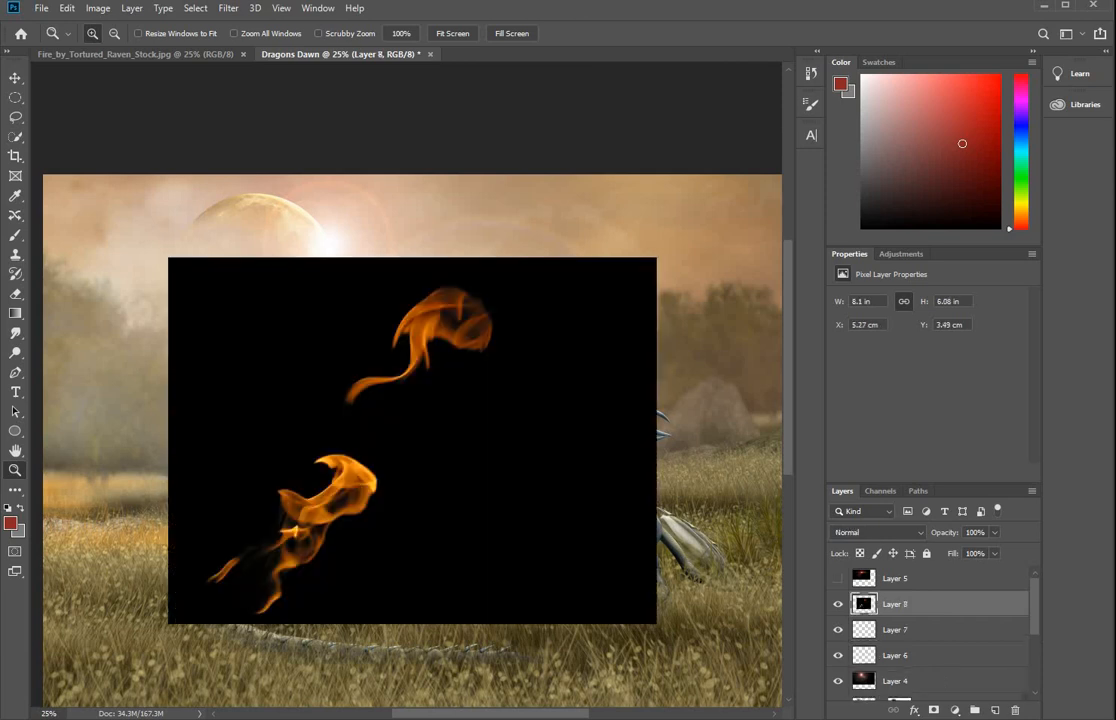
{"action": "left_click", "coordinate": [912, 538]}
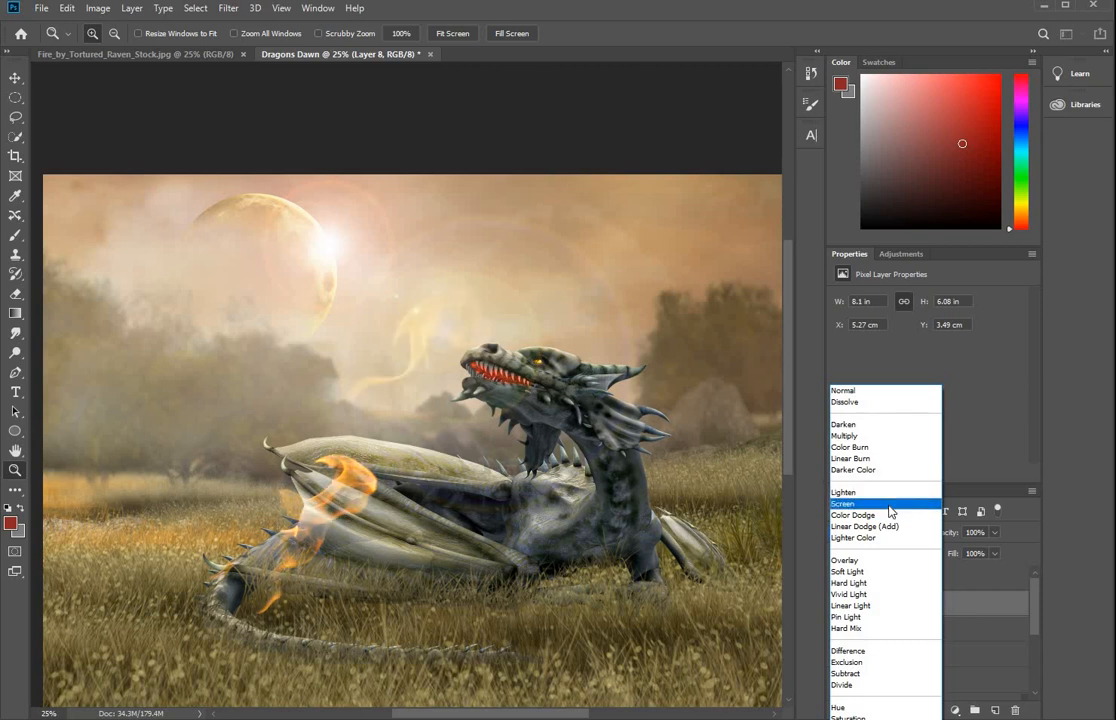
{"action": "left_click", "coordinate": [892, 504]}
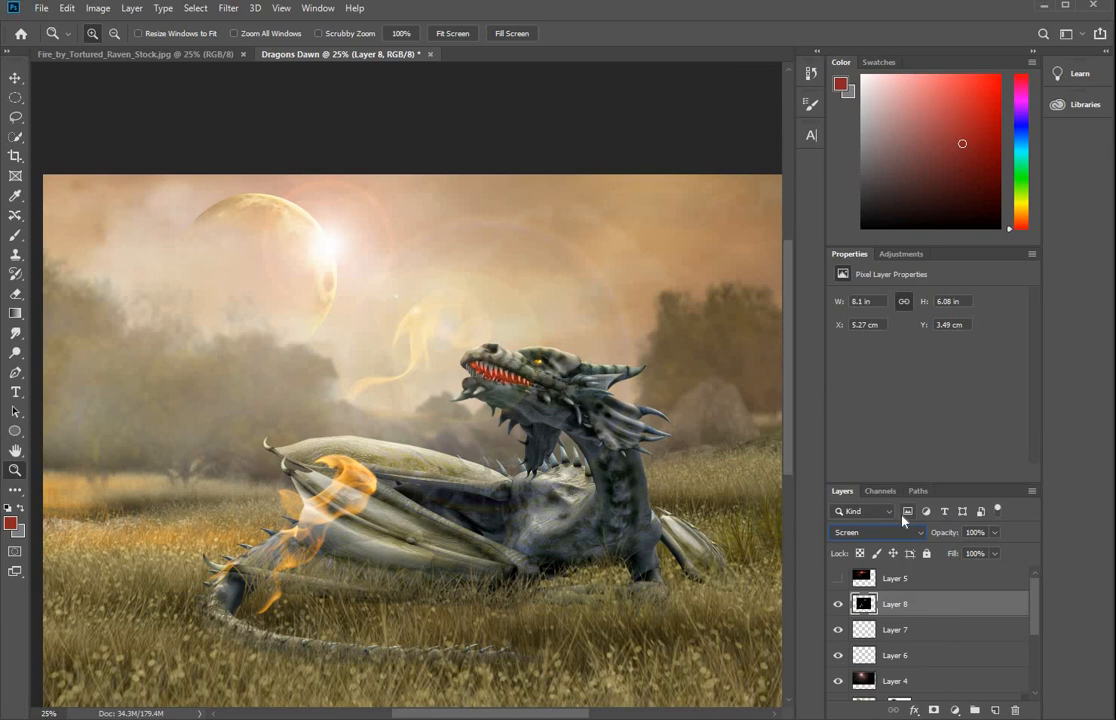
Shrink and rotate the pasted flames so they stream from the dragon's mouth, and duplicate that layer twice
{"action": "key", "text": "ctrl+t"}
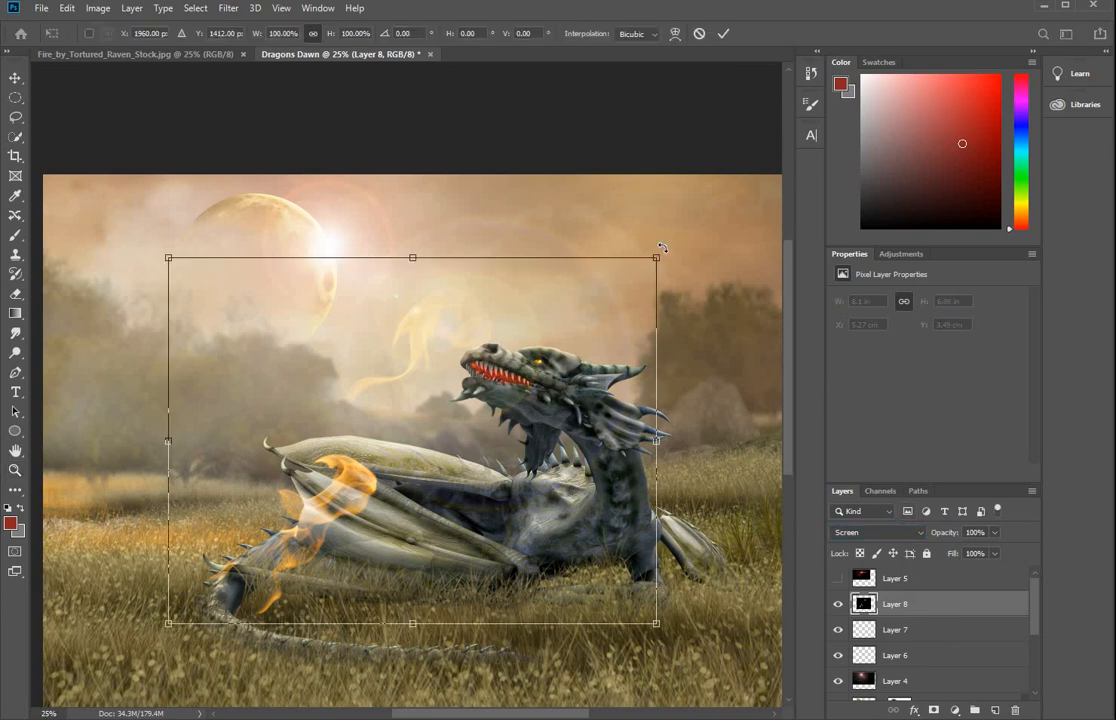
{"action": "left_click_drag", "start_coordinate": [710, 401], "coordinate": [384, 435]}
{"action": "left_click_drag", "start_coordinate": [410, 410], "coordinate": [500, 436]}
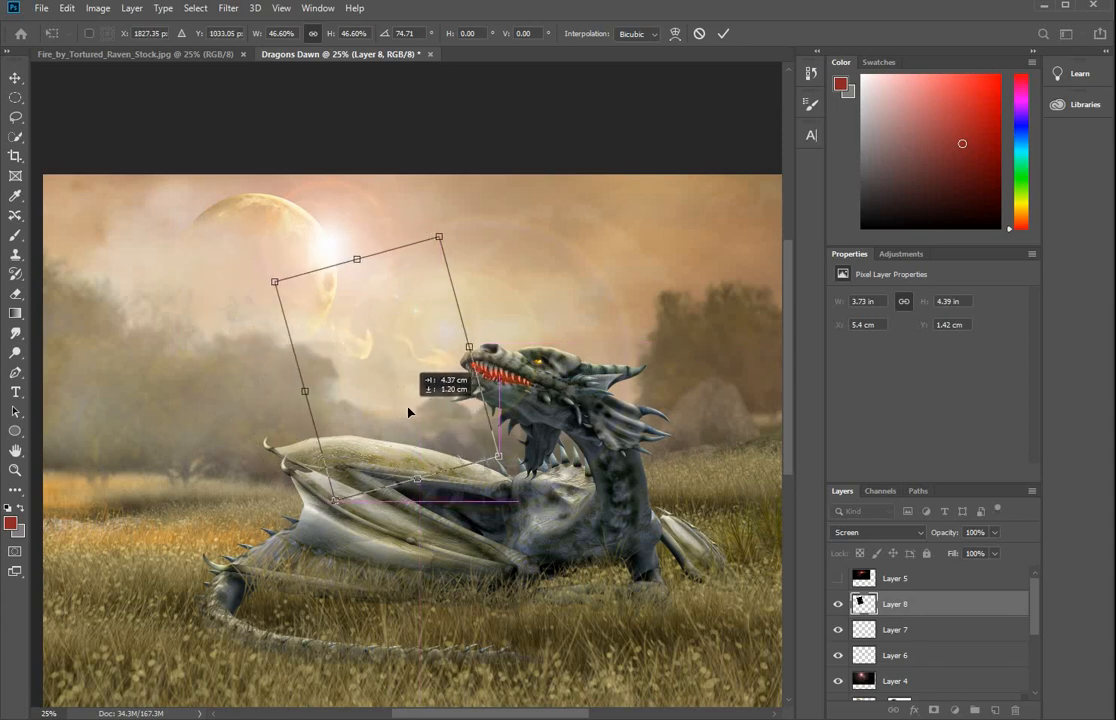
{"action": "mouse_move", "coordinate": [419, 408]}
{"action": "left_mouse_down"}
{"action": "mouse_move", "coordinate": [430, 402]}
{"action": "mouse_move", "coordinate": [421, 407]}
{"action": "left_mouse_up"}
{"action": "left_click_drag", "start_coordinate": [496, 441], "coordinate": [476, 419]}
{"action": "key", "text": "ctrl+space"}
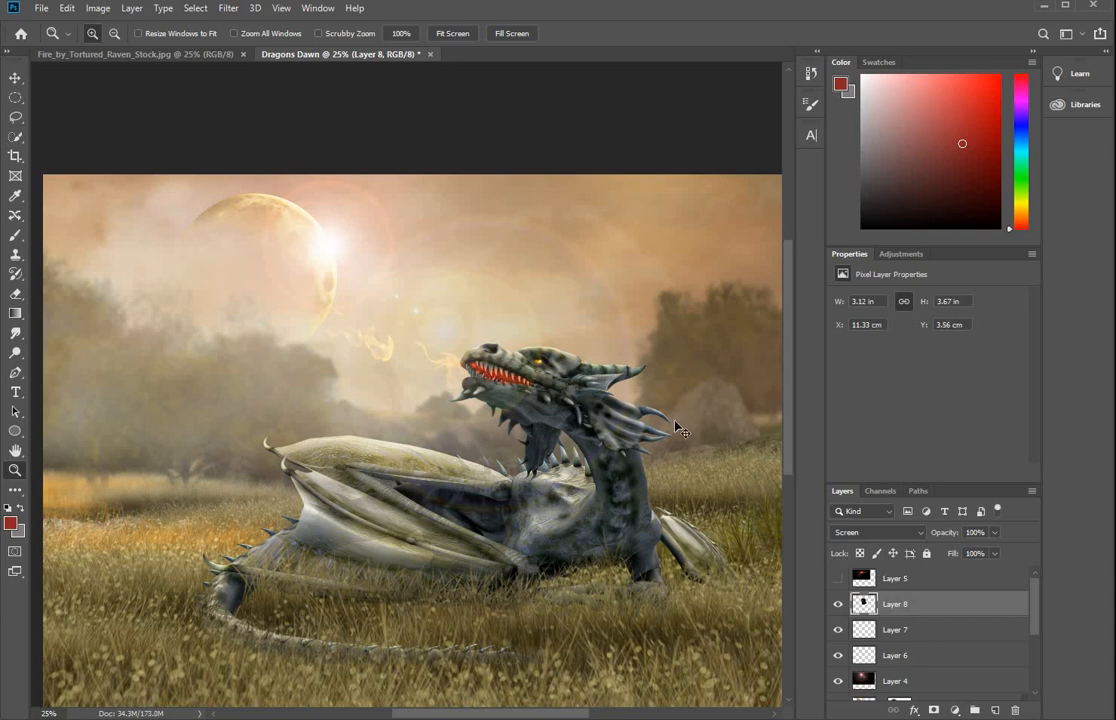
{"action": "key", "text": "ctrl+j"}
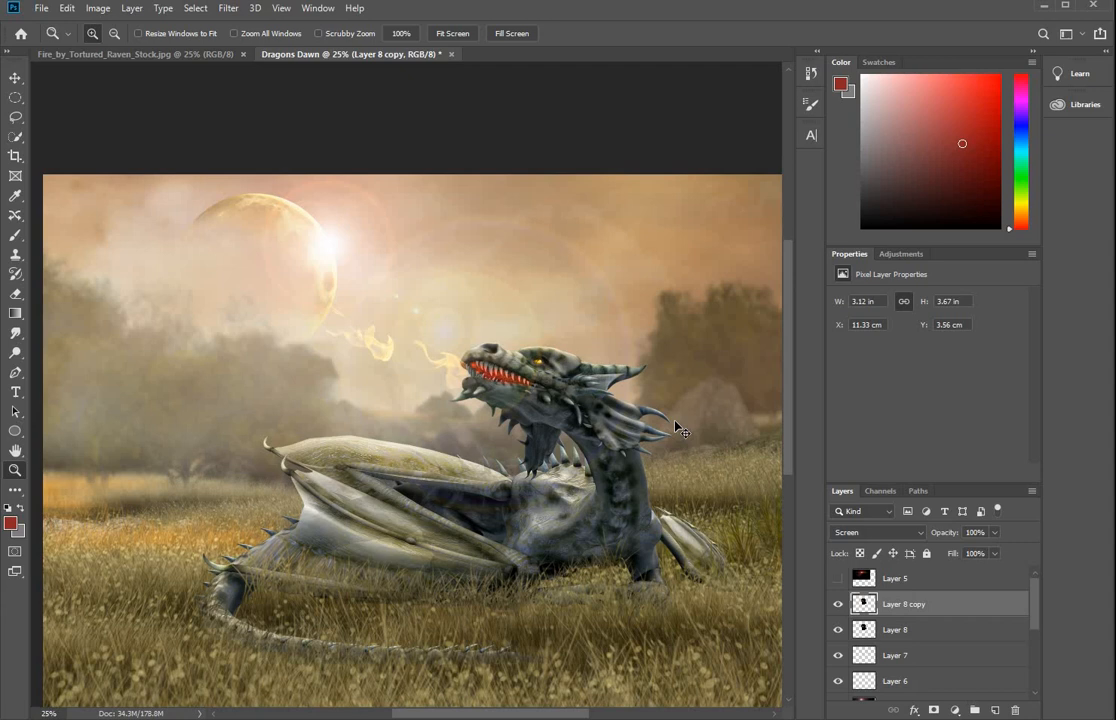
{"action": "key", "text": "ctrl+j"}
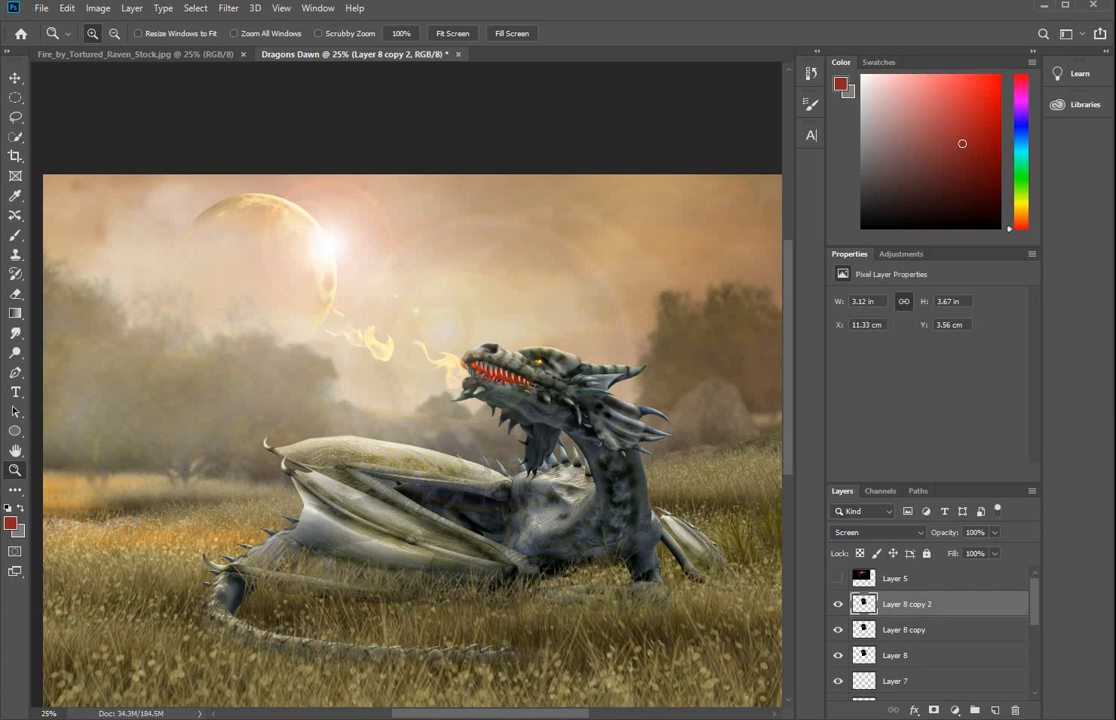
Copy the whole Fire_by_Tortured_Raven_Stock.jpg image into Dragons Dawn as a Screen layer, closing the source file
{"action": "left_click", "coordinate": [137, 54]}
{"action": "key", "text": "ctrl+a"}
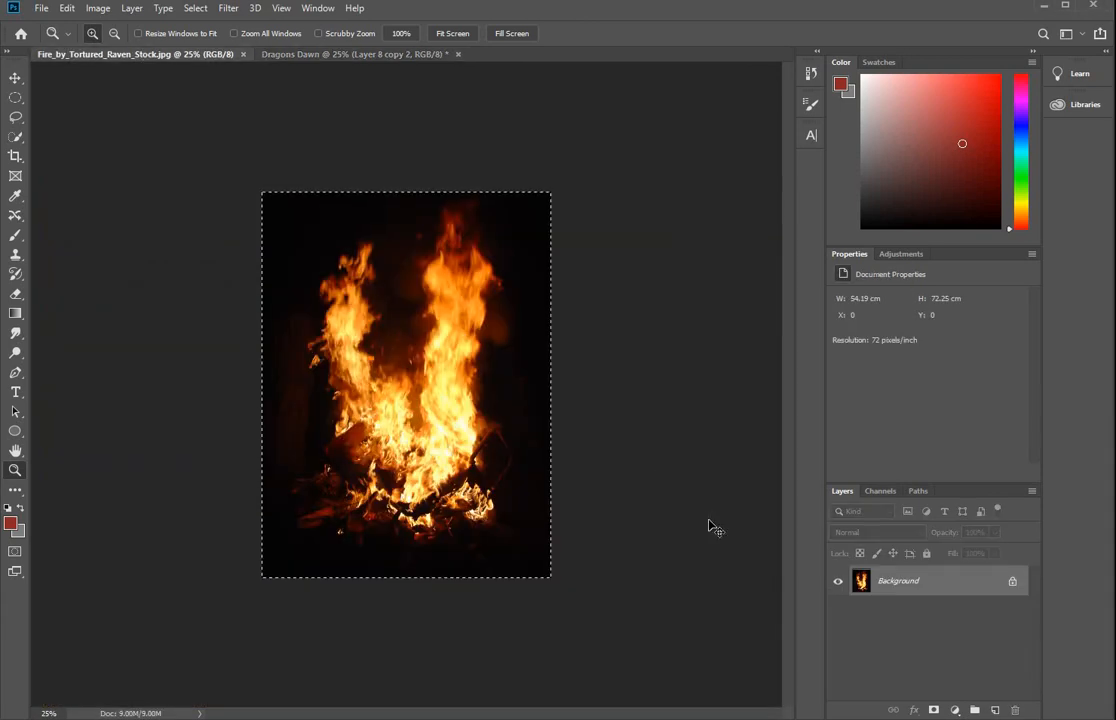
{"action": "key", "text": "ctrl+c"}
{"action": "key", "text": "ctrl+w"}
{"action": "key", "text": "ctrl+v"}
{"action": "left_click", "coordinate": [878, 532]}
{"action": "left_click", "coordinate": [860, 503]}
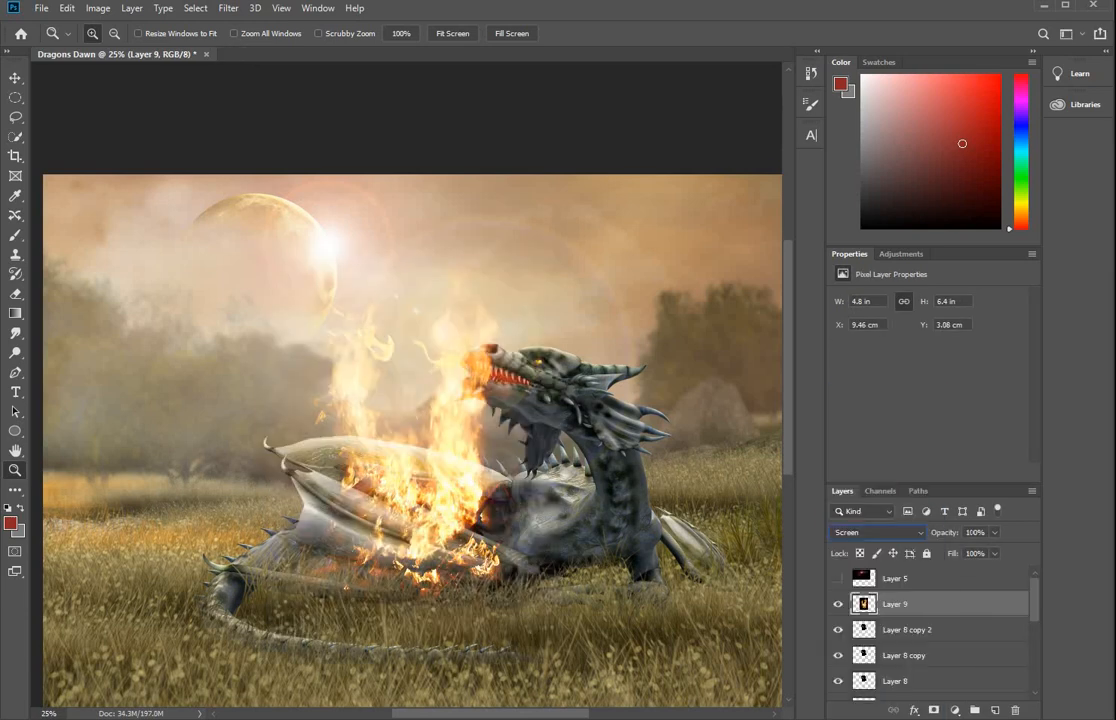
Rotate the Layer 9 fire about 65° counterclockwise, shrink it, and place it in front of the dragon's mouth
{"action": "key", "text": "ctrl+t"}
{"action": "left_click_drag", "start_coordinate": [690, 590], "coordinate": [662, 256]}
{"action": "left_click_drag", "start_coordinate": [521, 488], "coordinate": [479, 413]}
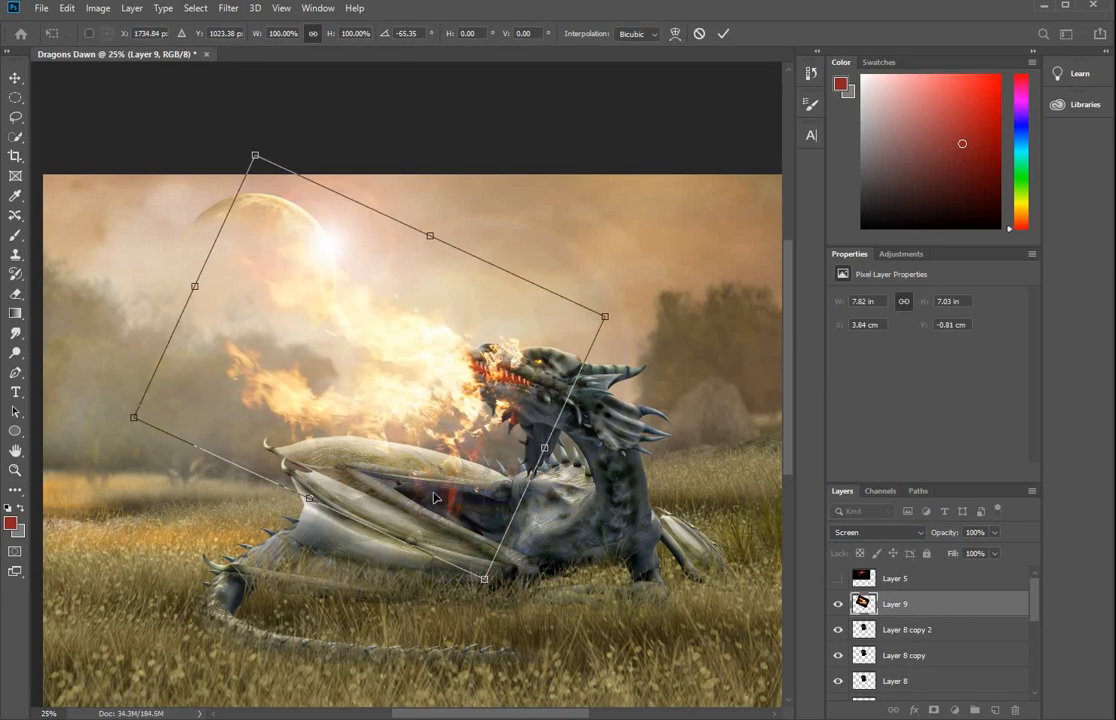
{"action": "left_click_drag", "start_coordinate": [486, 578], "coordinate": [411, 434]}
{"action": "left_click_drag", "start_coordinate": [385, 345], "coordinate": [439, 402]}
{"action": "key", "text": "Return"}
Rotate the Layer 9 fire about 7° further counterclockwise and nudge it against the dragon's jaws
{"action": "key", "text": "ctrl+t"}
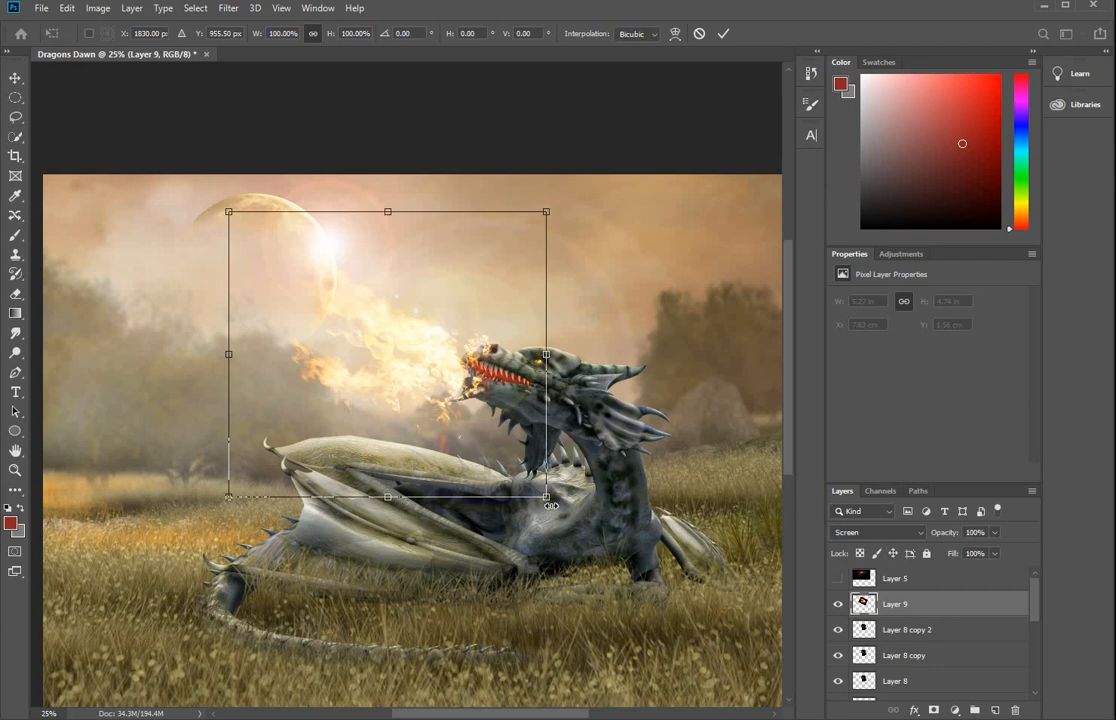
{"action": "left_click_drag", "start_coordinate": [551, 506], "coordinate": [569, 484]}
{"action": "mouse_move", "coordinate": [538, 429]}
{"action": "left_mouse_down"}
{"action": "mouse_move", "coordinate": [541, 442]}
{"action": "mouse_move", "coordinate": [545, 433]}
{"action": "left_mouse_up"}
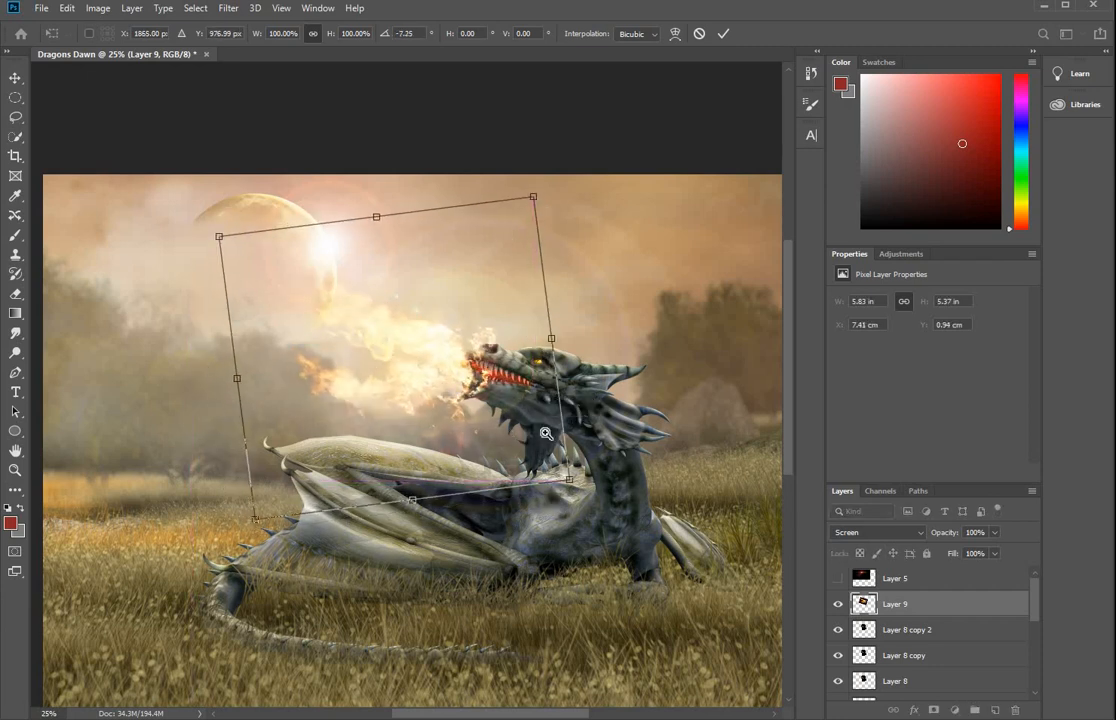
{"action": "key", "text": "Return"}
Add a layer mask to Layer 9 and hide the lower flame tongue by painting black with a 250 px brush
{"action": "left_click", "coordinate": [934, 710]}
{"action": "left_click", "coordinate": [401, 392]}
{"action": "left_click", "coordinate": [14, 236]}
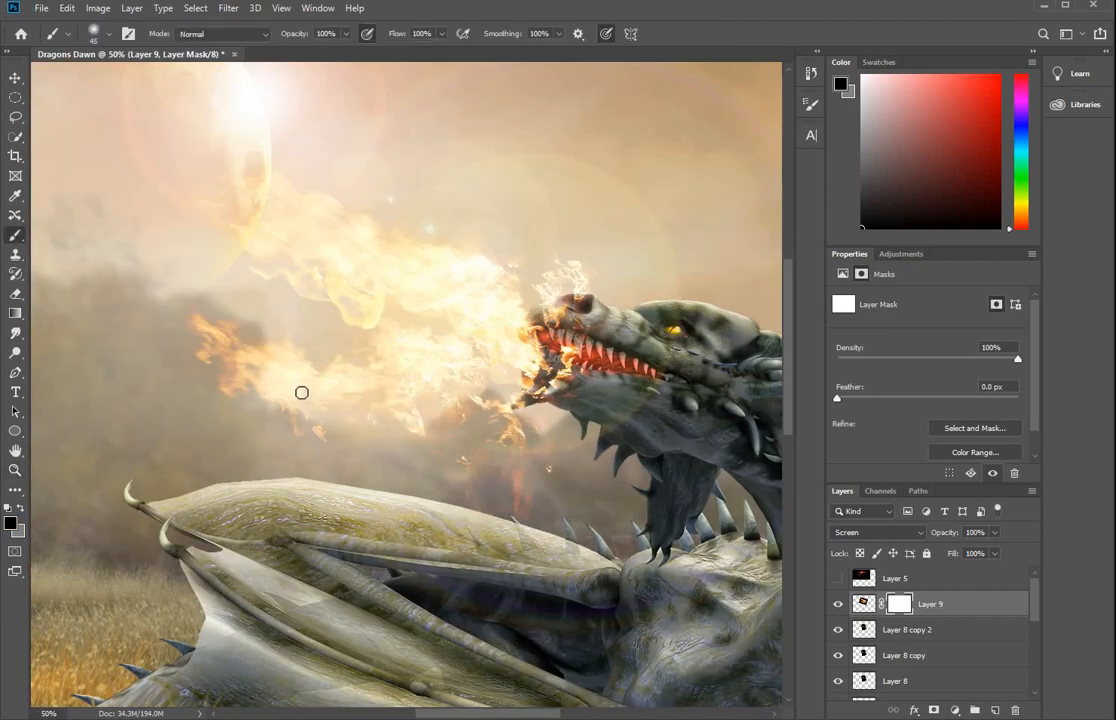
{"action": "key", "text": "bracketright"}
{"action": "key", "text": "bracketright"}
{"action": "key", "text": "bracketright"}
{"action": "key", "text": "bracketright"}
{"action": "key", "text": "bracketright"}
{"action": "key", "text": "bracketright"}
{"action": "key", "text": "bracketright"}
{"action": "key", "text": "bracketright"}
{"action": "key", "text": "bracketright"}
{"action": "key", "text": "bracketright"}
{"action": "key", "text": "bracketright"}
{"action": "mouse_move", "coordinate": [192, 348]}
{"action": "left_mouse_down"}
{"action": "mouse_move", "coordinate": [408, 398]}
{"action": "mouse_move", "coordinate": [370, 375]}
{"action": "left_mouse_up"}
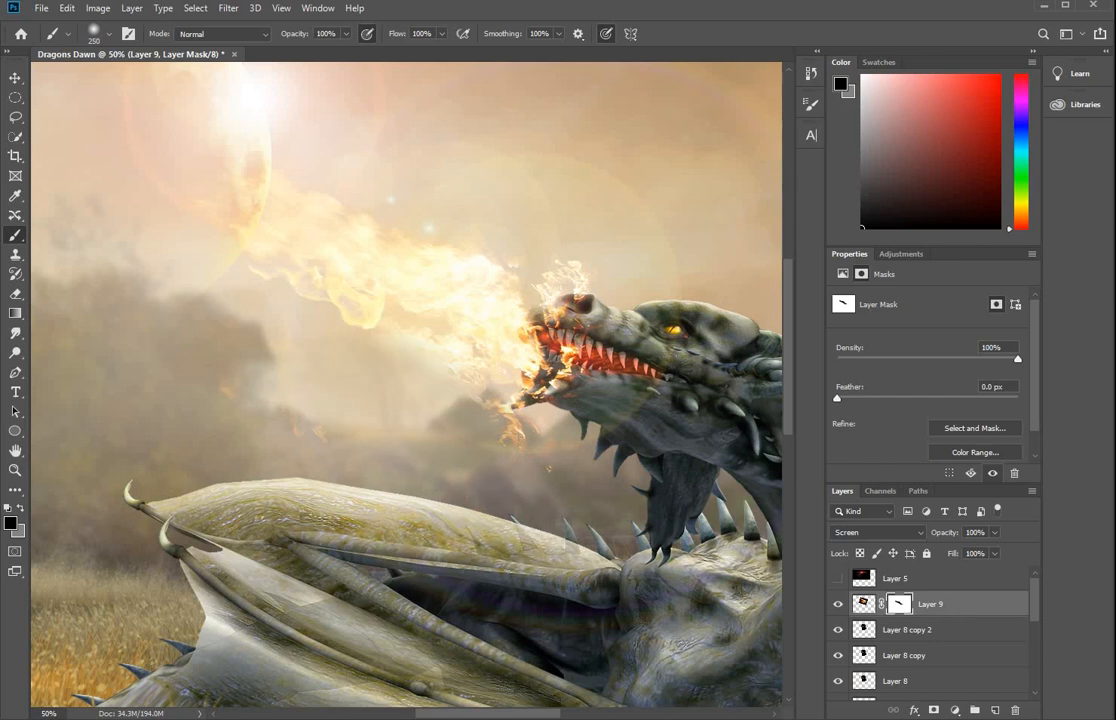
Examine the dragon's fire breath in the whole composition, down to 16.7% zoom
{"action": "left_click", "coordinate": [15, 470]}
{"action": "left_click", "coordinate": [490, 321], "text": "alt"}
{"action": "left_click_drag", "start_coordinate": [486, 714], "coordinate": [501, 714]}
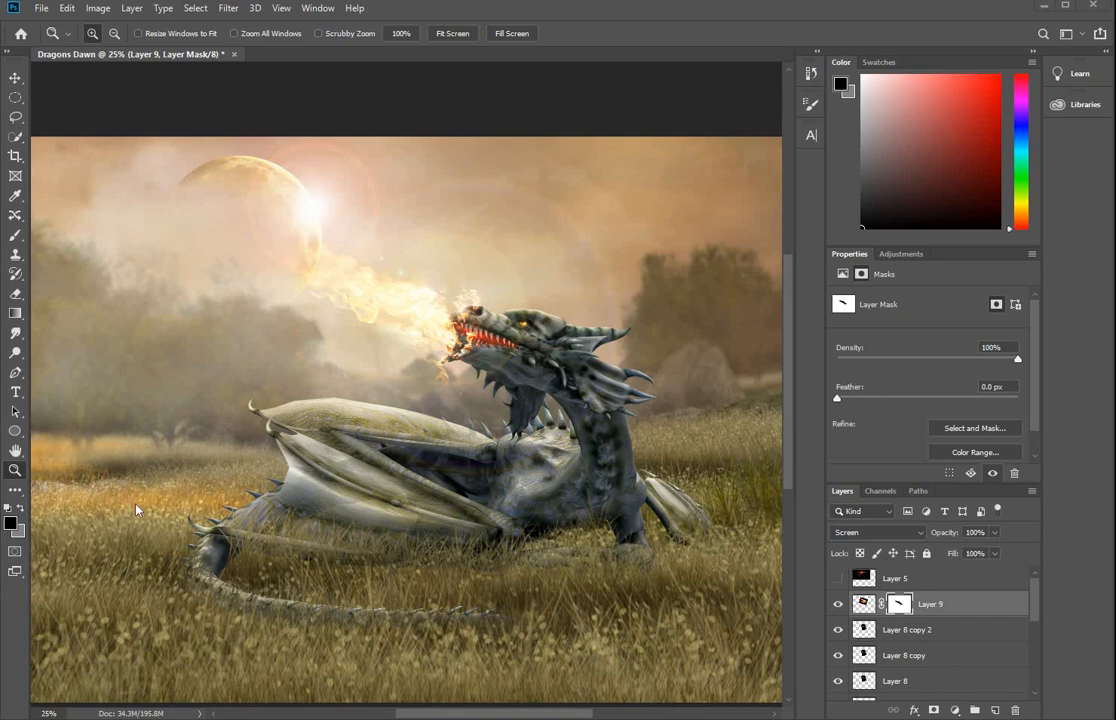
{"action": "left_click", "coordinate": [406, 450]}
{"action": "left_click", "coordinate": [406, 450], "text": "alt"}
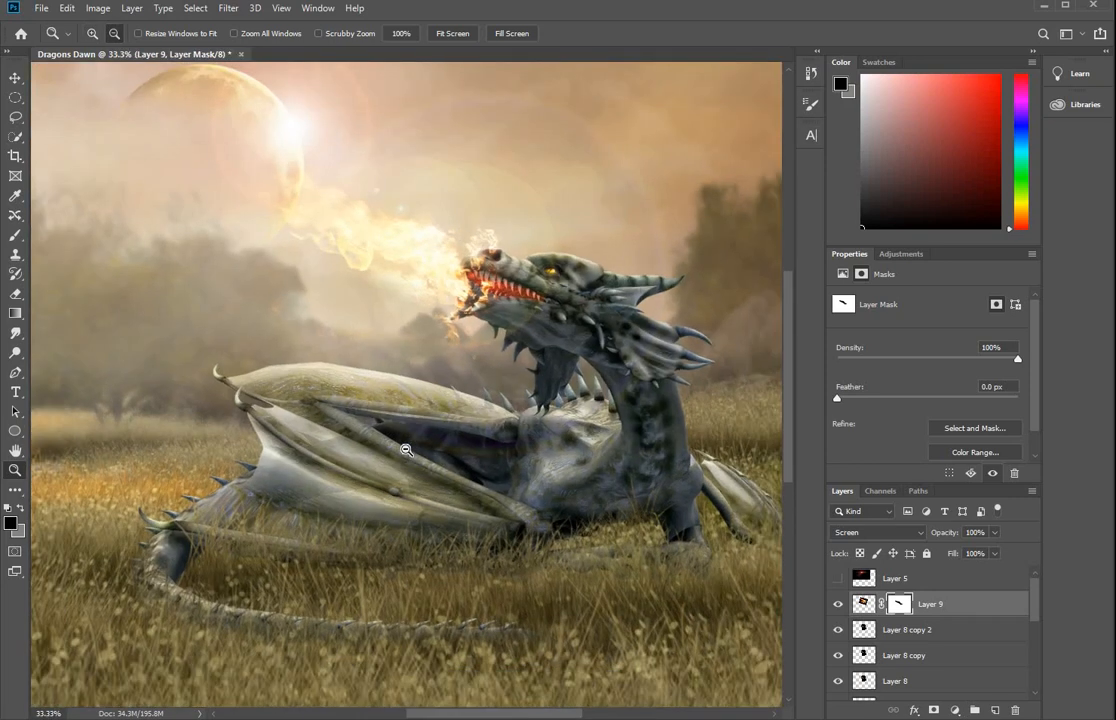
{"action": "left_click", "coordinate": [406, 450], "text": "alt"}
{"action": "left_click", "coordinate": [406, 450], "text": "alt"}
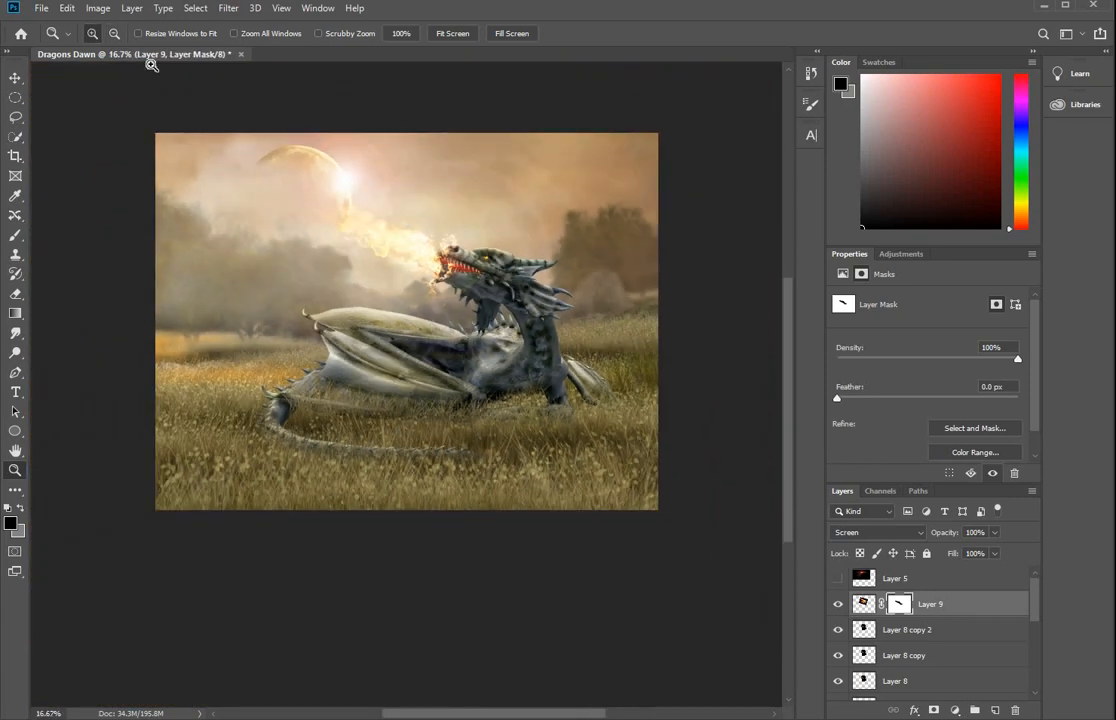
Lasso the sky and background from the meadow's horizon across the dragon's body, and feather the selection by 250 pixels
{"action": "left_click", "coordinate": [16, 134]}
{"action": "left_click", "coordinate": [16, 117]}
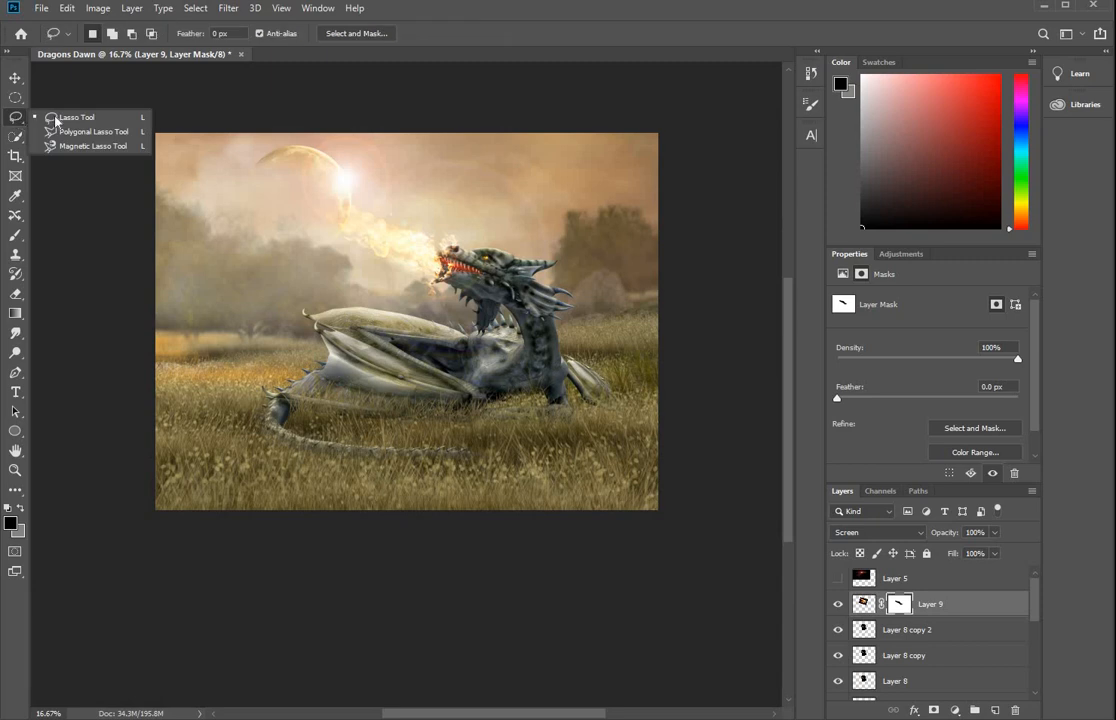
{"action": "left_click", "coordinate": [80, 116]}
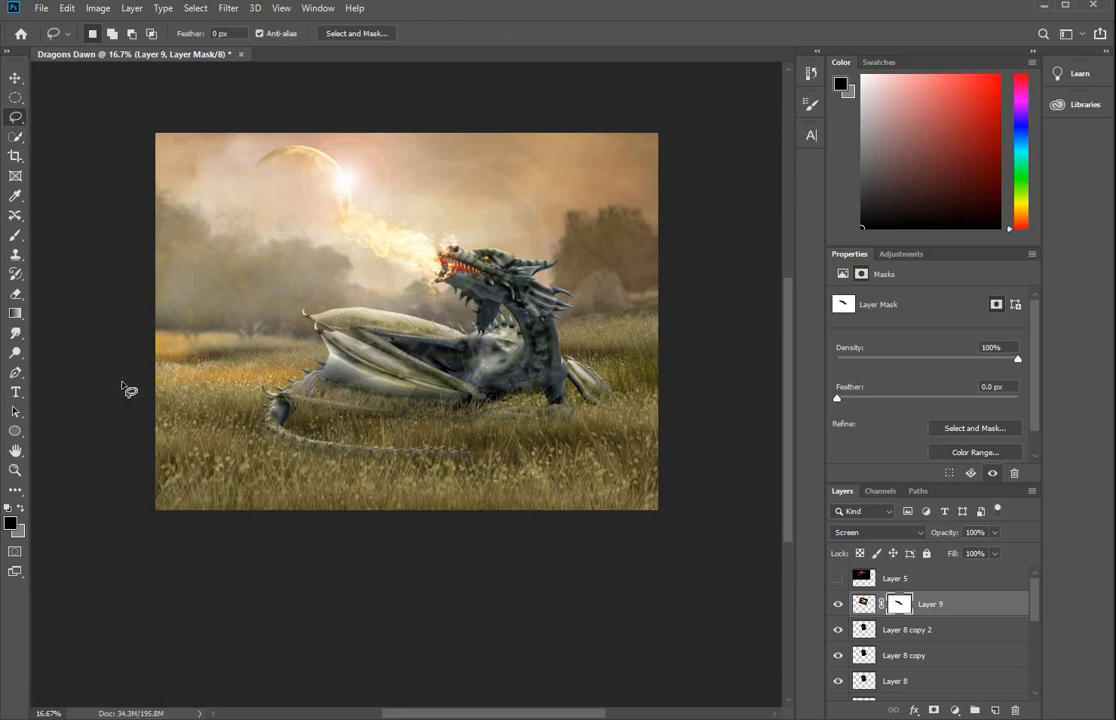
{"action": "mouse_move", "coordinate": [279, 362]}
{"action": "left_mouse_down"}
{"action": "mouse_move", "coordinate": [438, 345]}
{"action": "mouse_move", "coordinate": [594, 291]}
{"action": "mouse_move", "coordinate": [621, 257]}
{"action": "mouse_move", "coordinate": [672, 228]}
{"action": "mouse_move", "coordinate": [691, 165]}
{"action": "mouse_move", "coordinate": [687, 111]}
{"action": "mouse_move", "coordinate": [665, 90]}
{"action": "mouse_move", "coordinate": [351, 64]}
{"action": "mouse_move", "coordinate": [153, 63]}
{"action": "mouse_move", "coordinate": [129, 76]}
{"action": "mouse_move", "coordinate": [114, 175]}
{"action": "mouse_move", "coordinate": [110, 383]}
{"action": "left_mouse_up"}
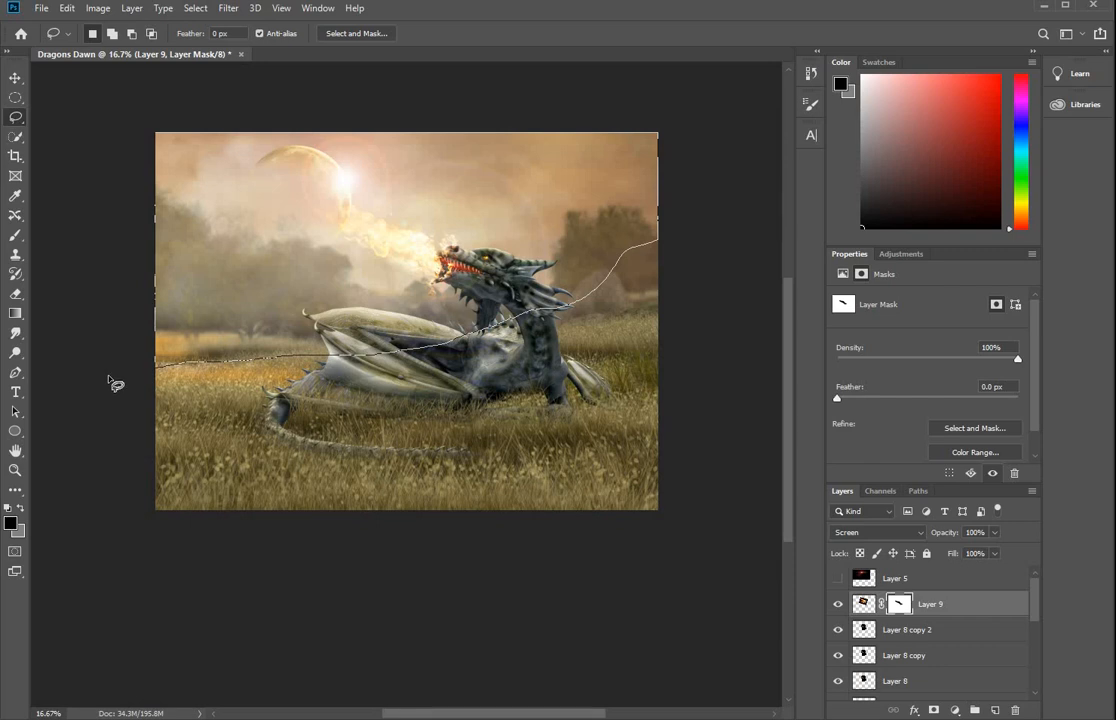
{"action": "left_click_drag", "start_coordinate": [113, 384], "coordinate": [112, 351]}
{"action": "right_click", "coordinate": [368, 270]}
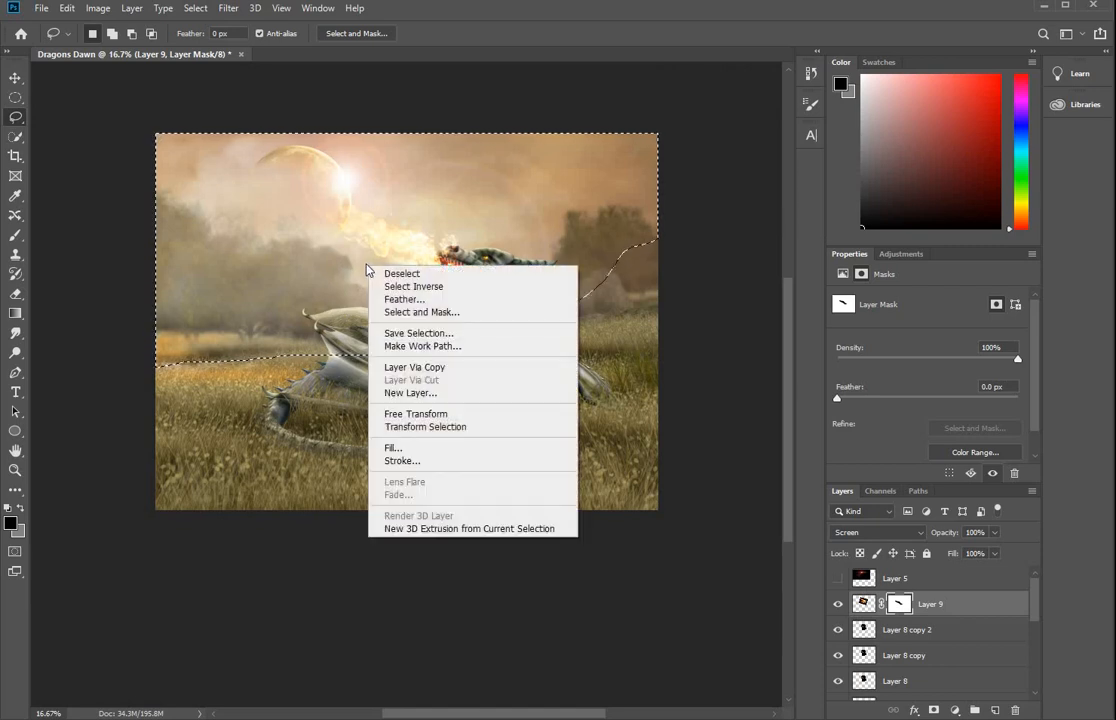
{"action": "left_click", "coordinate": [417, 300]}
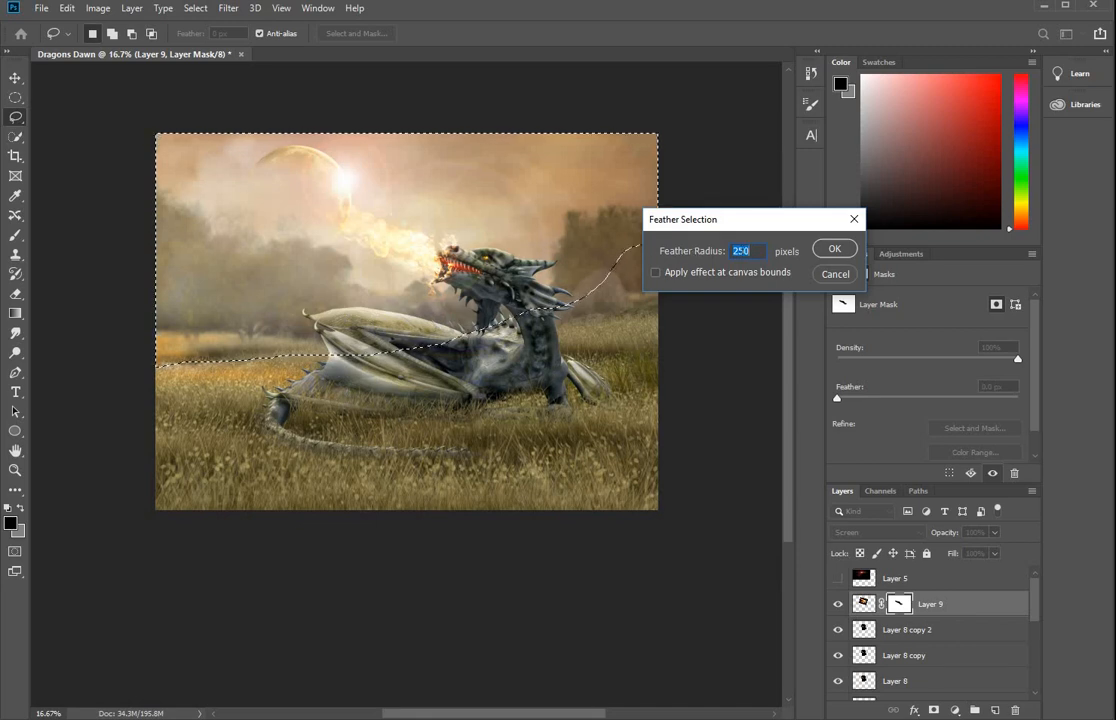
{"action": "left_click", "coordinate": [836, 250]}
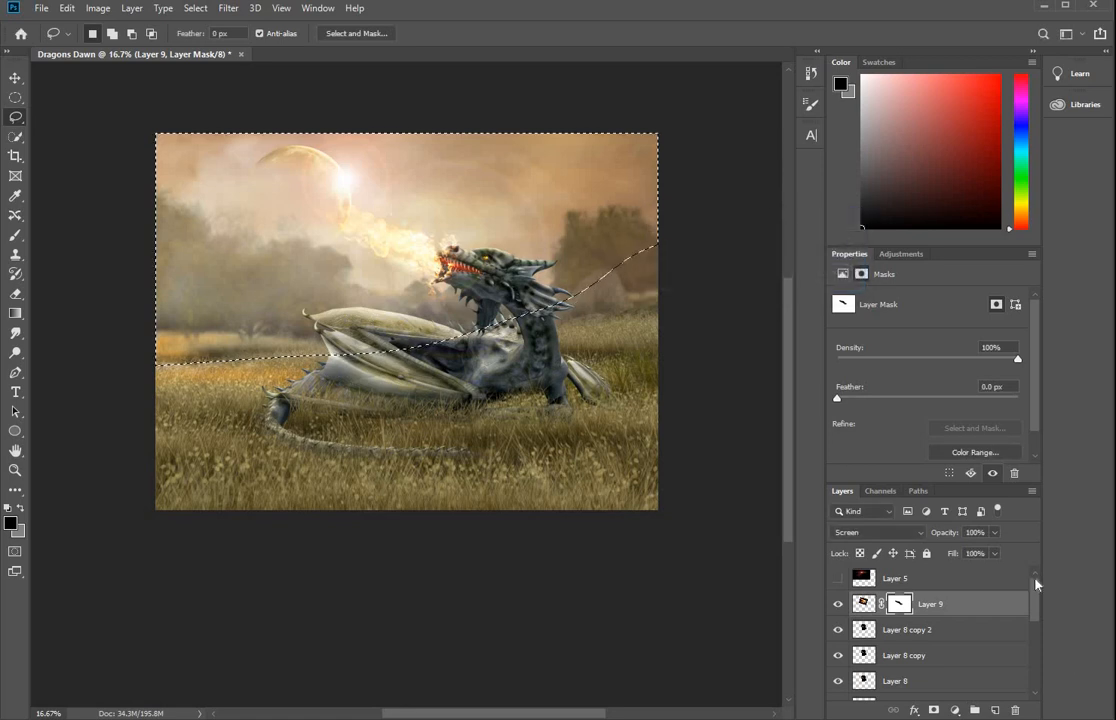
Try copying the feathered sky area of Layer 2 to its own layer, and delete that copy
{"action": "left_click_drag", "start_coordinate": [1030, 600], "coordinate": [1016, 668]}
{"action": "left_click", "coordinate": [941, 663]}
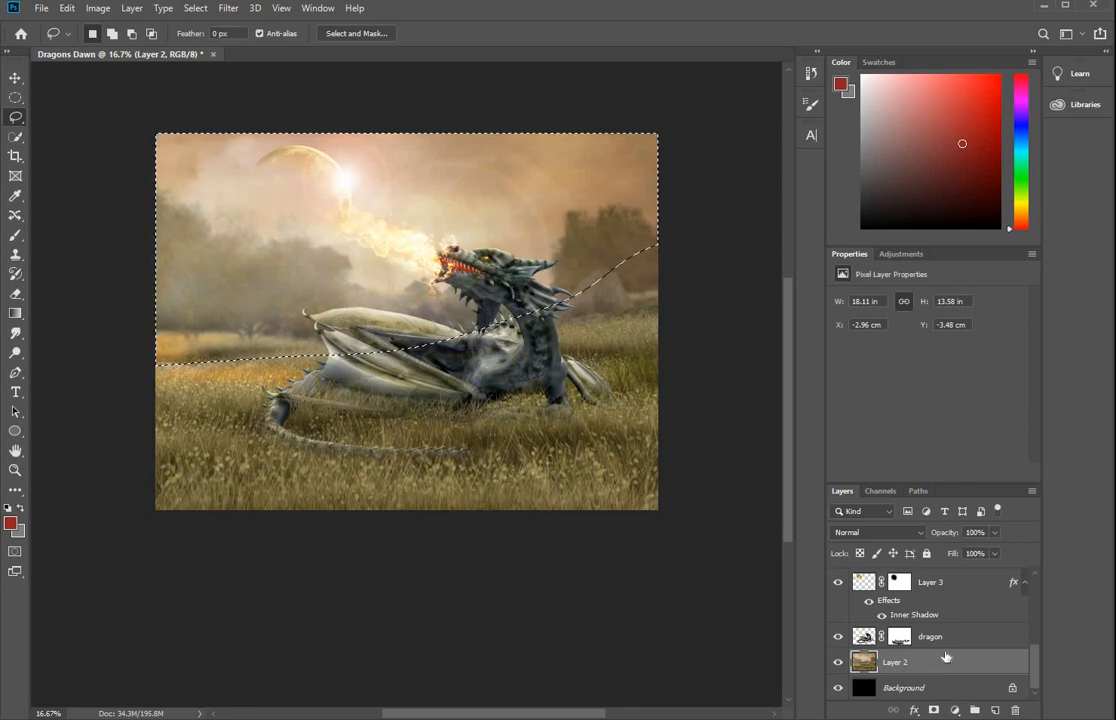
{"action": "key", "text": "ctrl+j"}
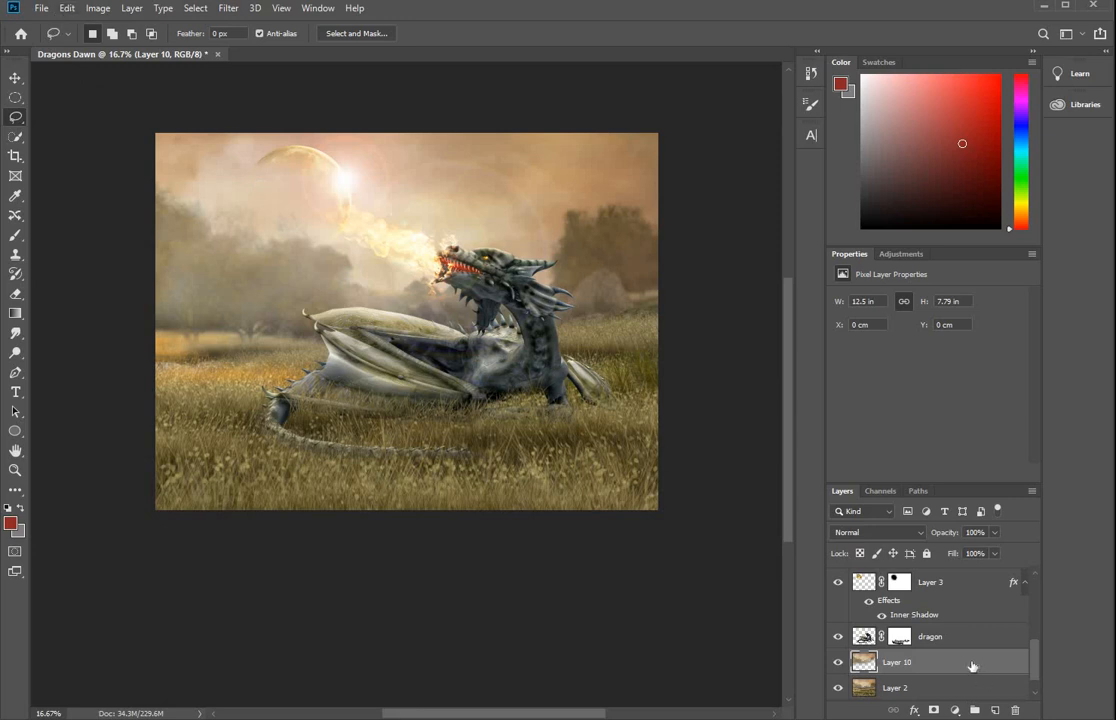
{"action": "left_click_drag", "start_coordinate": [981, 665], "coordinate": [1013, 709]}
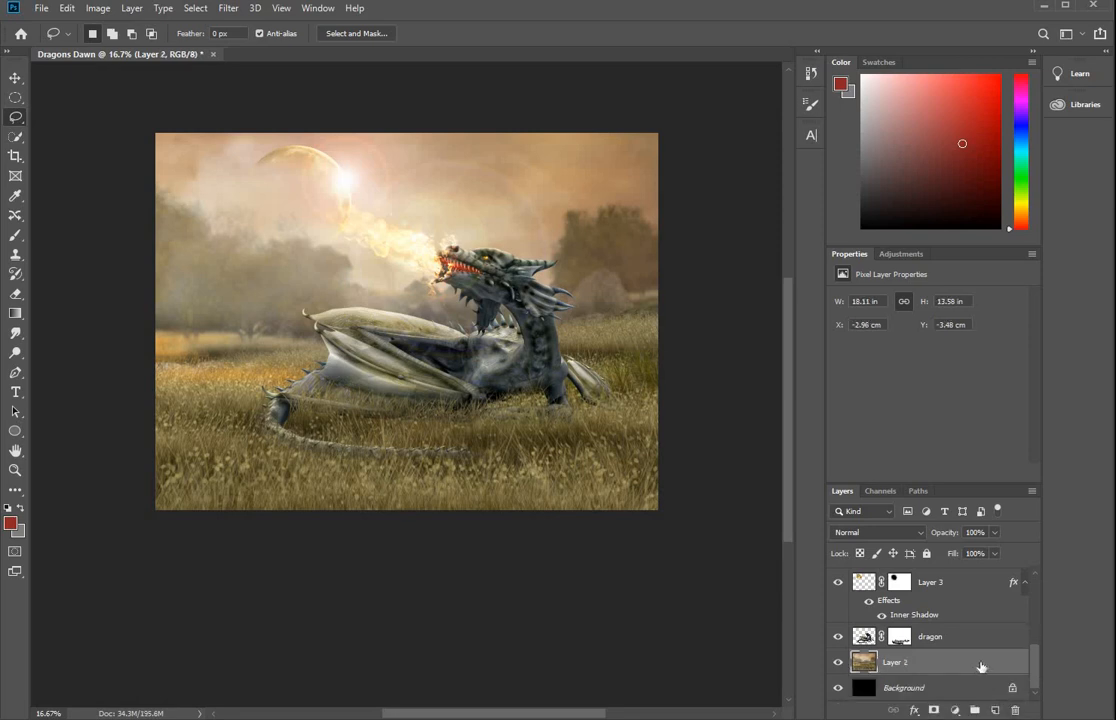
Duplicate Layer 2, lasso the sky down to the horizon and the dragon's neck, and feather the selection by 250 pixels
{"action": "key", "text": "ctrl+j"}
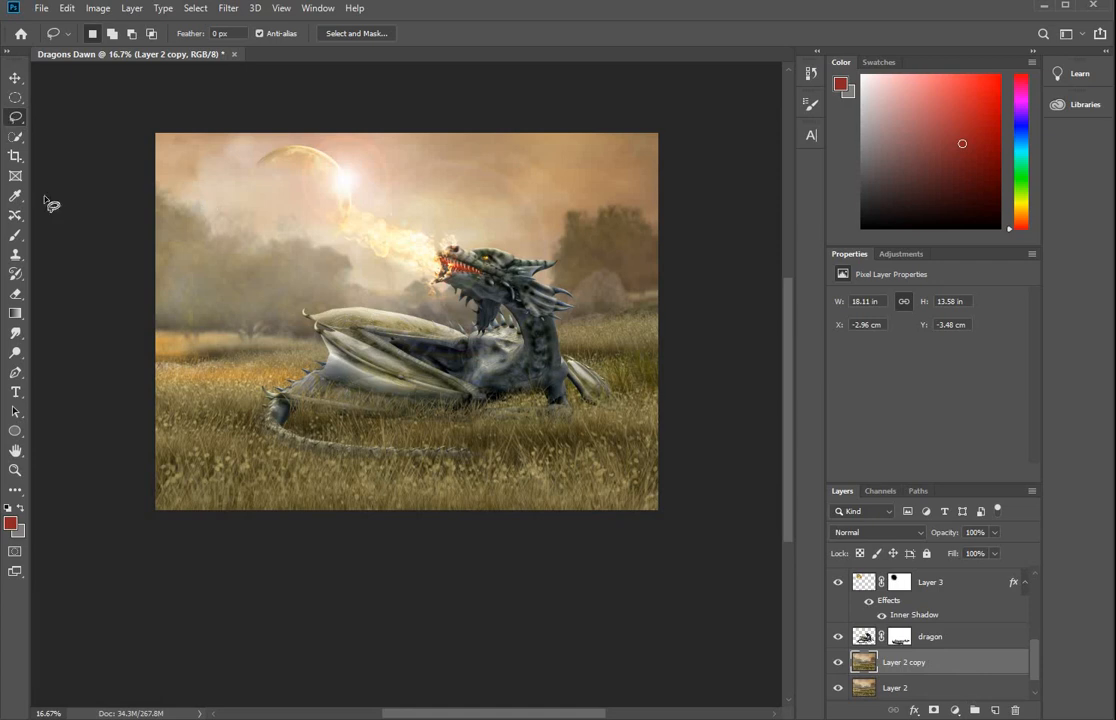
{"action": "mouse_move", "coordinate": [148, 352]}
{"action": "left_mouse_down"}
{"action": "mouse_move", "coordinate": [427, 314]}
{"action": "mouse_move", "coordinate": [520, 283]}
{"action": "mouse_move", "coordinate": [606, 204]}
{"action": "mouse_move", "coordinate": [697, 149]}
{"action": "mouse_move", "coordinate": [594, 85]}
{"action": "mouse_move", "coordinate": [198, 86]}
{"action": "mouse_move", "coordinate": [146, 97]}
{"action": "mouse_move", "coordinate": [113, 200]}
{"action": "mouse_move", "coordinate": [118, 358]}
{"action": "left_mouse_up"}
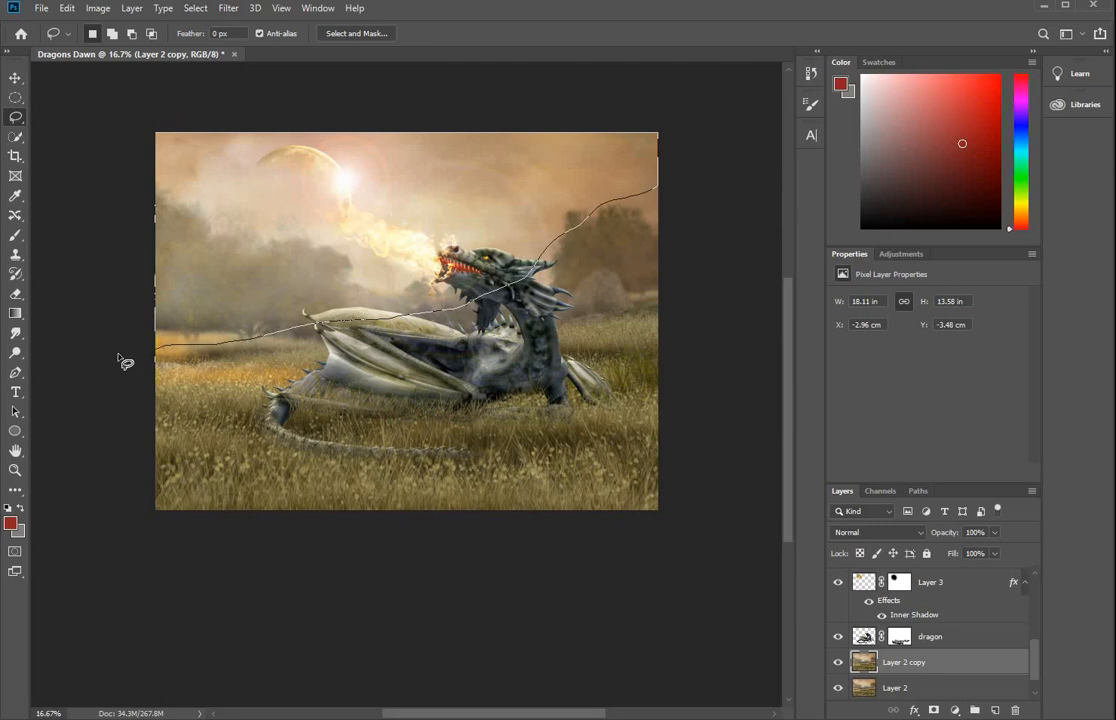
{"action": "right_click", "coordinate": [327, 259]}
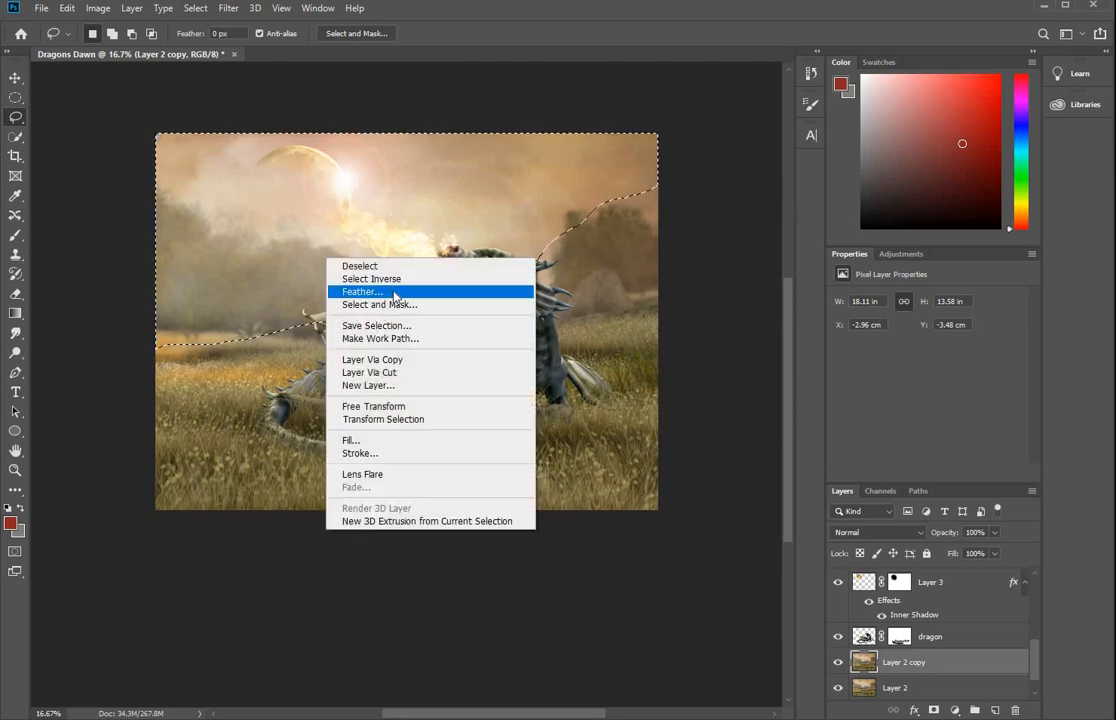
{"action": "left_click", "coordinate": [394, 291]}
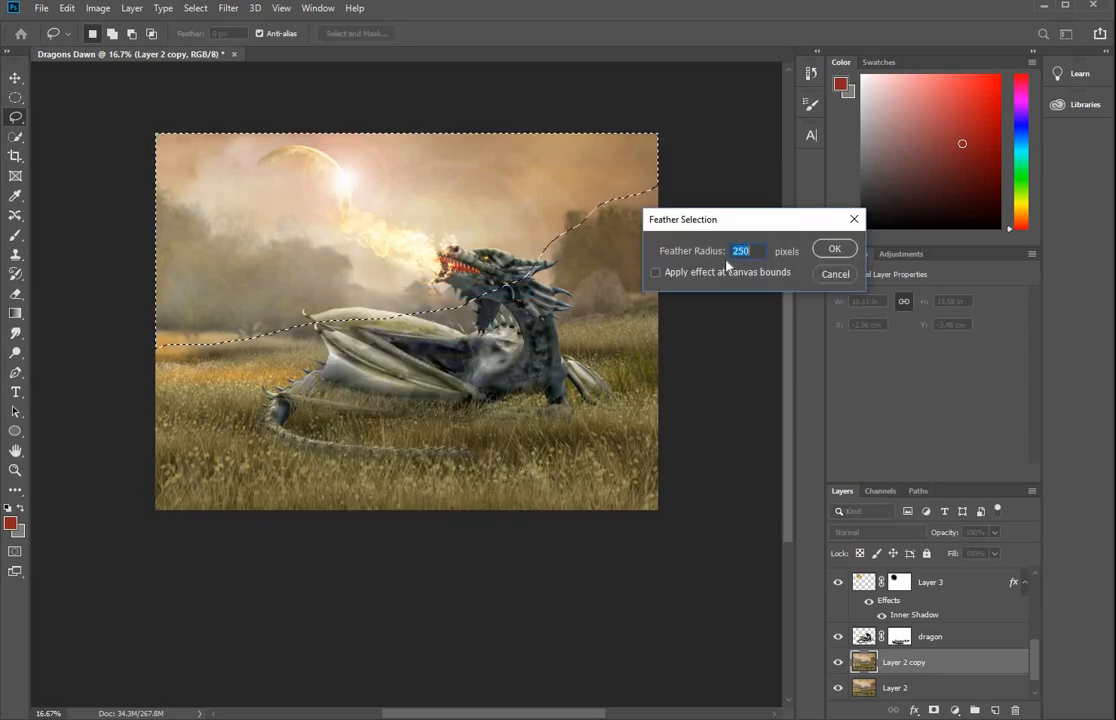
{"action": "left_click", "coordinate": [832, 250]}
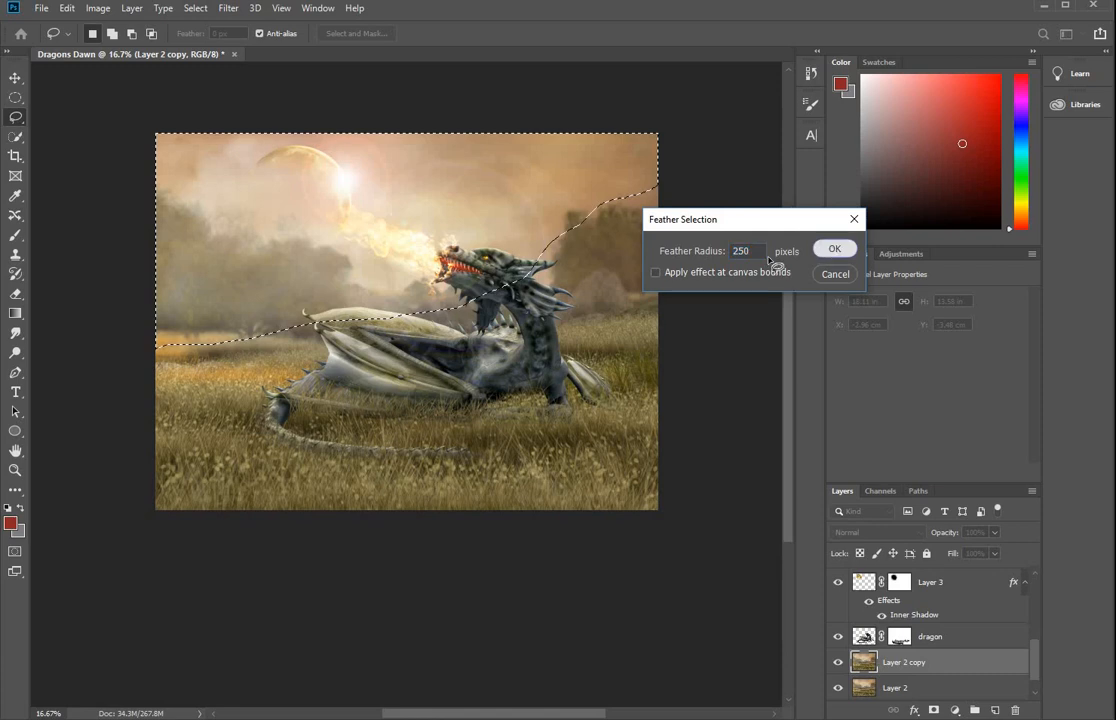
Darken the feathered sky on Layer 2 copy with Brightness/Contrast at brightness -60, and deselect
{"action": "left_click", "coordinate": [99, 9]}
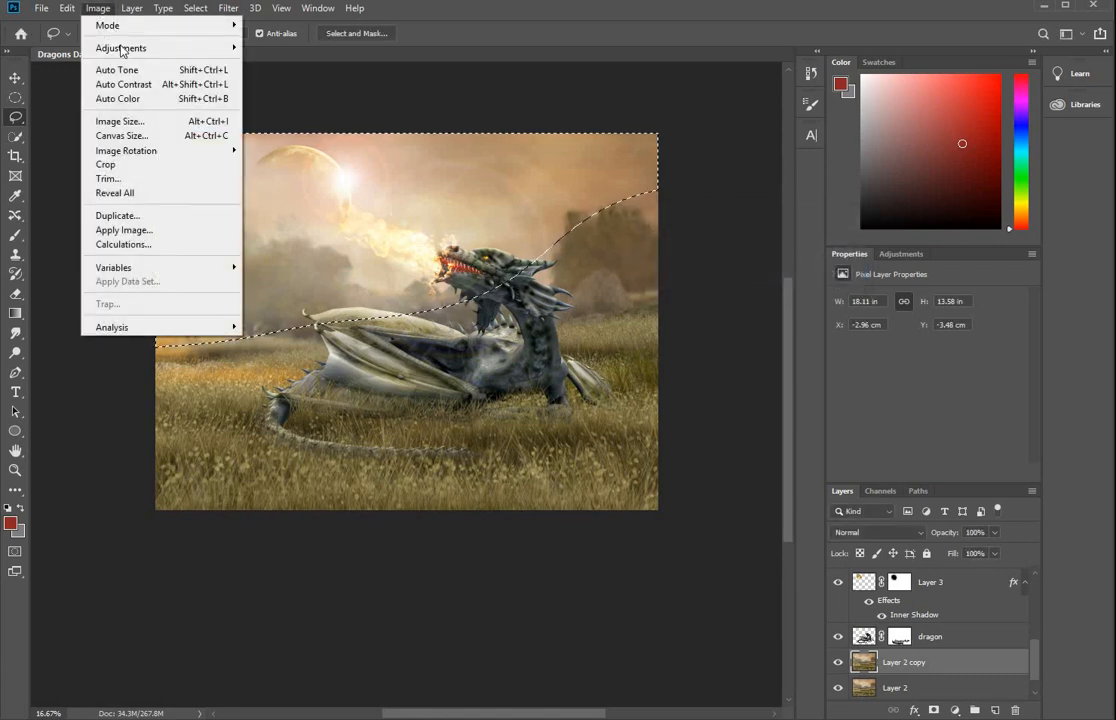
{"action": "mouse_move", "coordinate": [120, 51]}
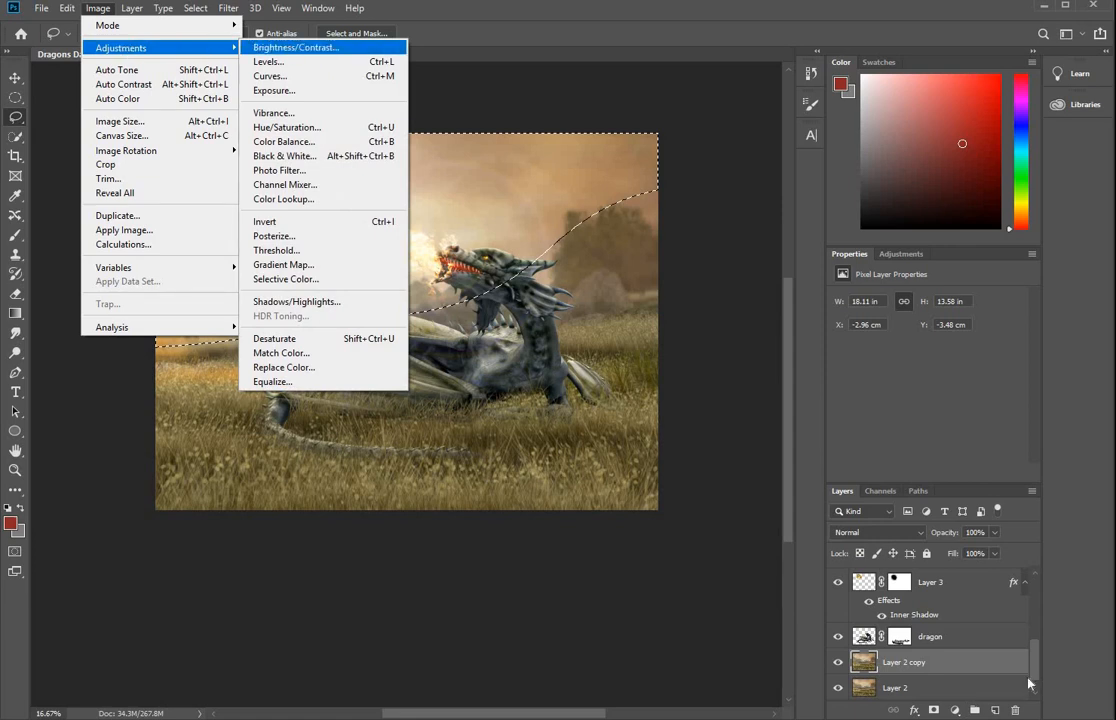
{"action": "left_click", "coordinate": [955, 710]}
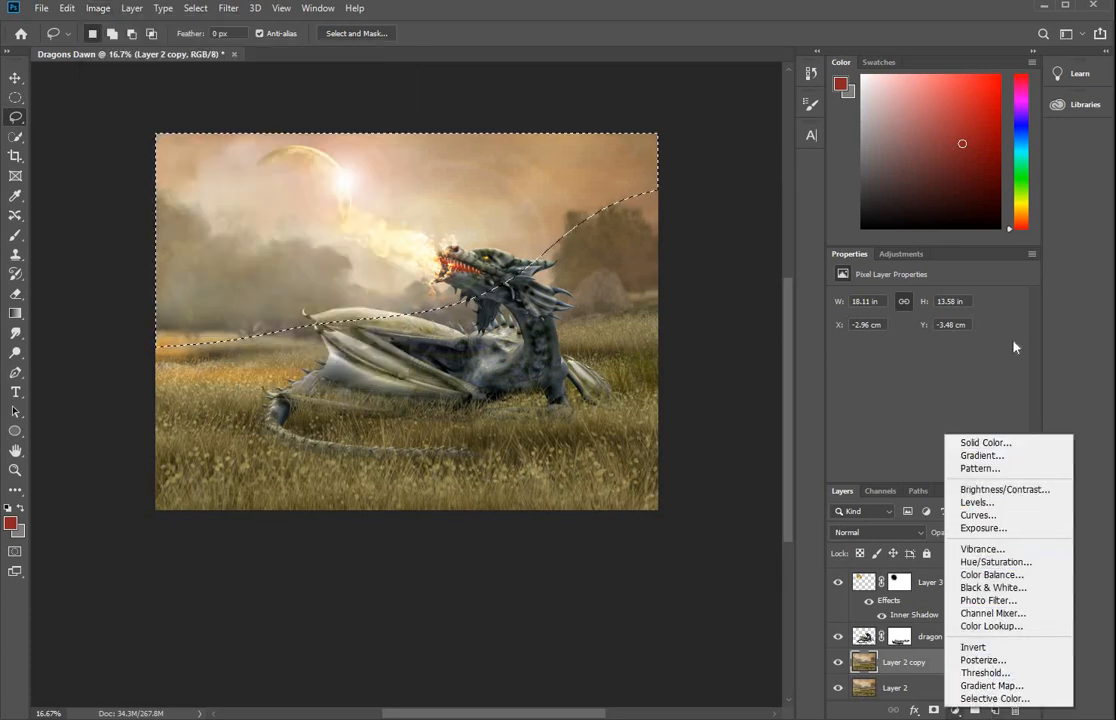
{"action": "left_click", "coordinate": [93, 12]}
{"action": "left_click", "coordinate": [97, 9]}
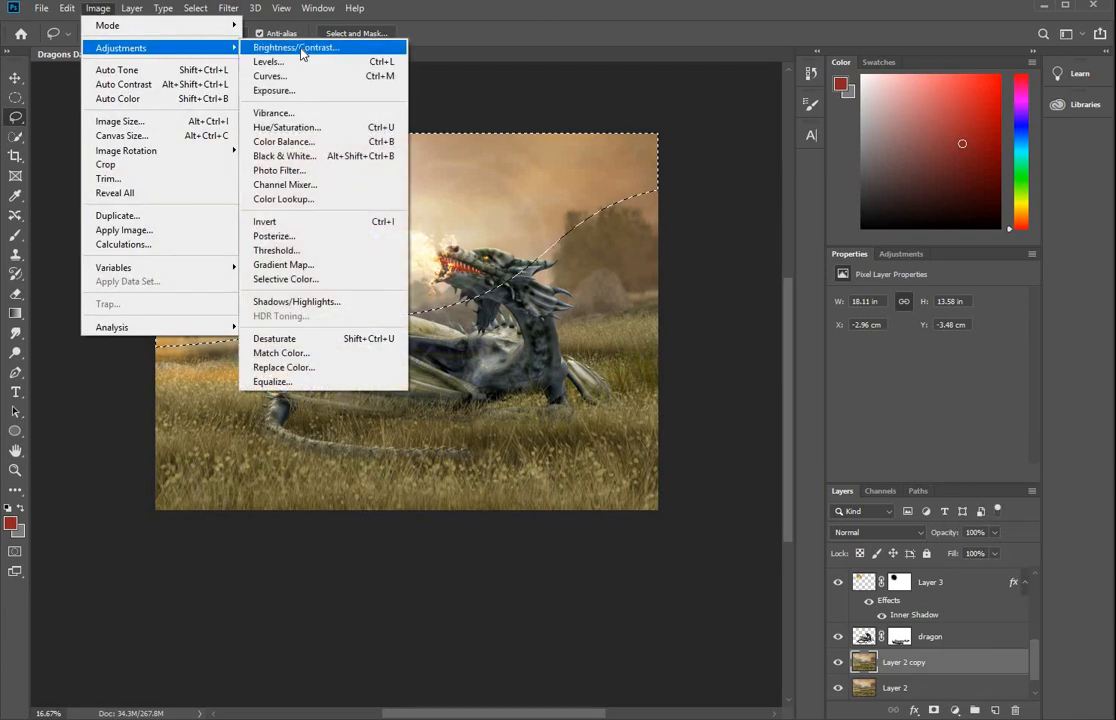
{"action": "left_click", "coordinate": [292, 47]}
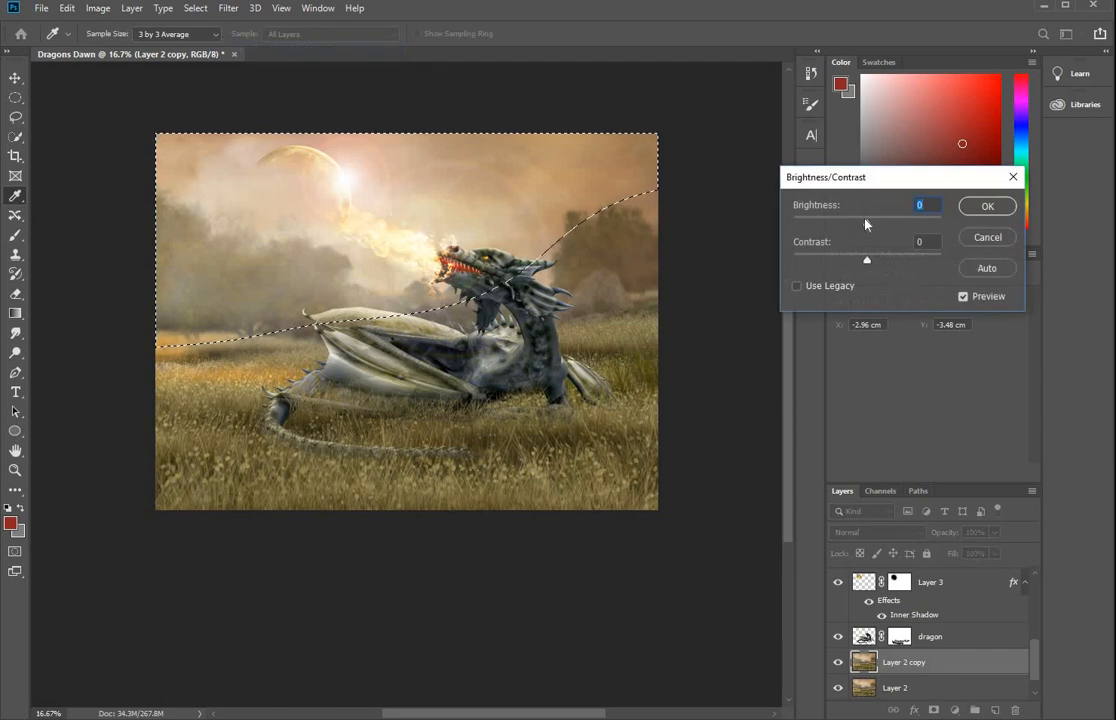
{"action": "left_click_drag", "start_coordinate": [868, 228], "coordinate": [856, 228]}
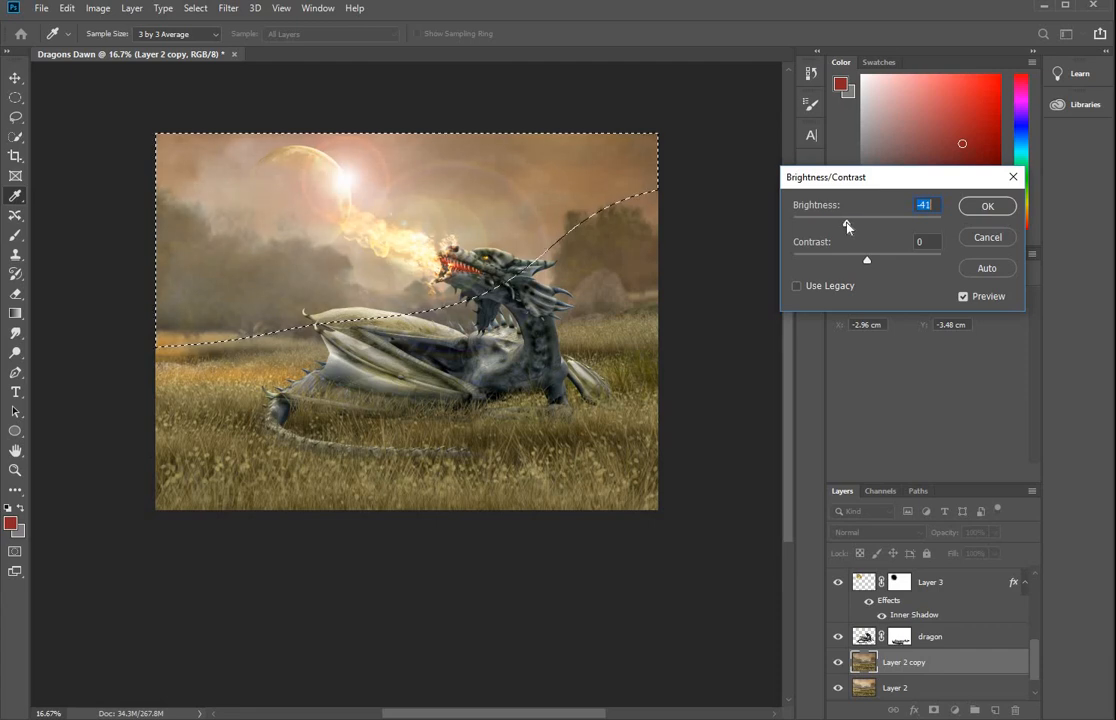
{"action": "left_click_drag", "start_coordinate": [847, 227], "coordinate": [838, 227]}
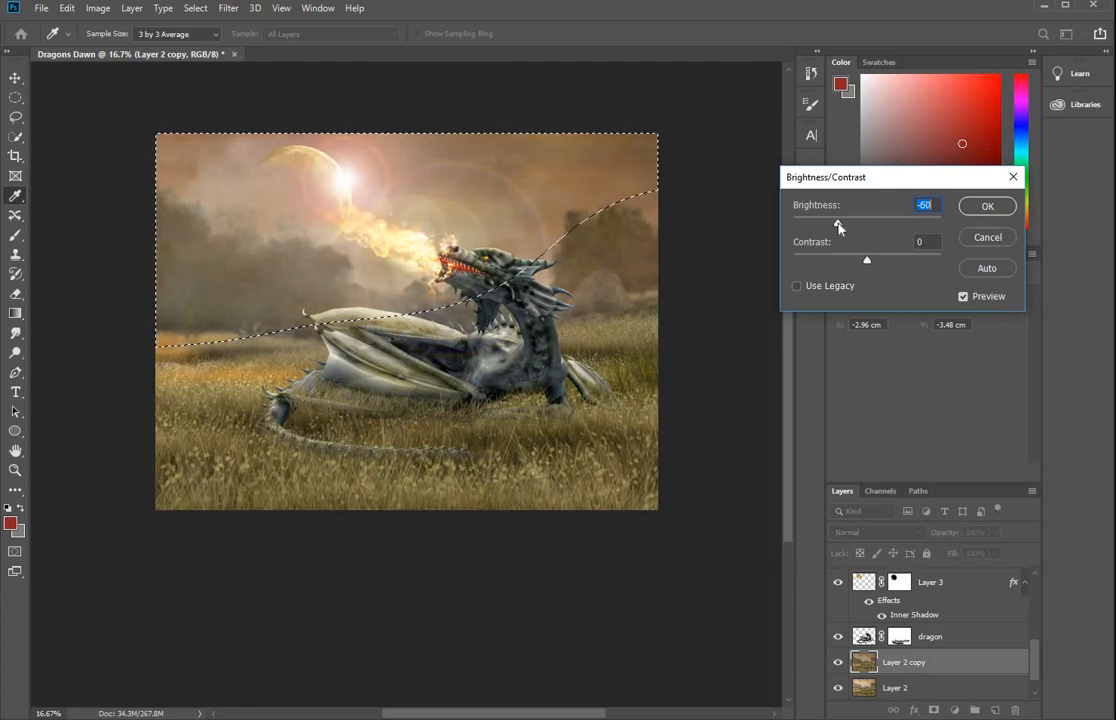
{"action": "left_click", "coordinate": [987, 207]}
{"action": "key", "text": "l"}
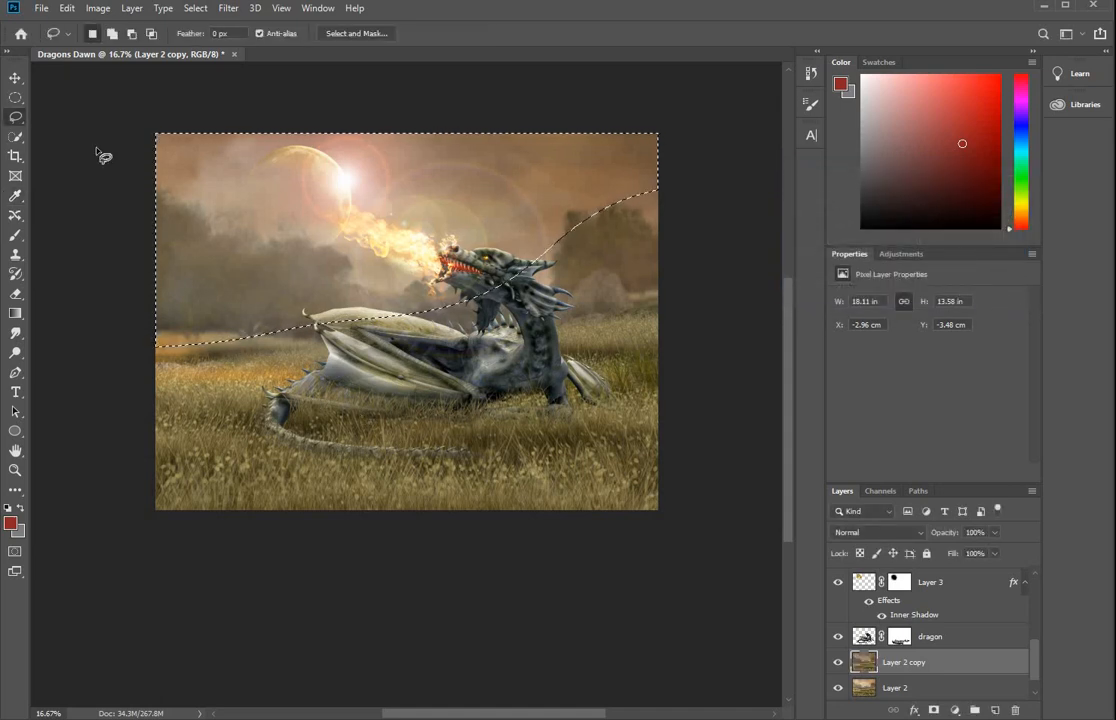
{"action": "key", "text": "ctrl+d"}
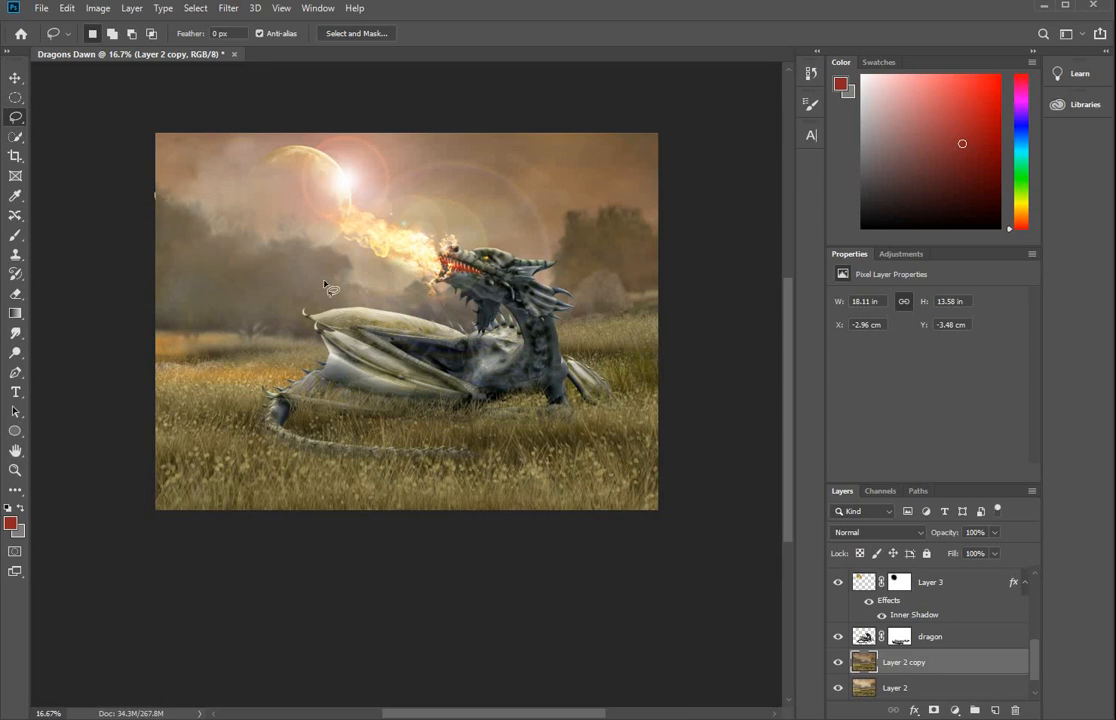
Lasso the sky around the moon and fire breath, down to the dragon's jaw, and feather the selection by 250 pixels
{"action": "mouse_move", "coordinate": [325, 286]}
{"action": "left_mouse_down"}
{"action": "mouse_move", "coordinate": [467, 300]}
{"action": "mouse_move", "coordinate": [515, 282]}
{"action": "mouse_move", "coordinate": [568, 230]}
{"action": "mouse_move", "coordinate": [572, 172]}
{"action": "mouse_move", "coordinate": [513, 132]}
{"action": "mouse_move", "coordinate": [172, 124]}
{"action": "mouse_move", "coordinate": [151, 133]}
{"action": "mouse_move", "coordinate": [152, 198]}
{"action": "left_mouse_up"}
{"action": "right_click", "coordinate": [441, 212]}
{"action": "left_click", "coordinate": [472, 249]}
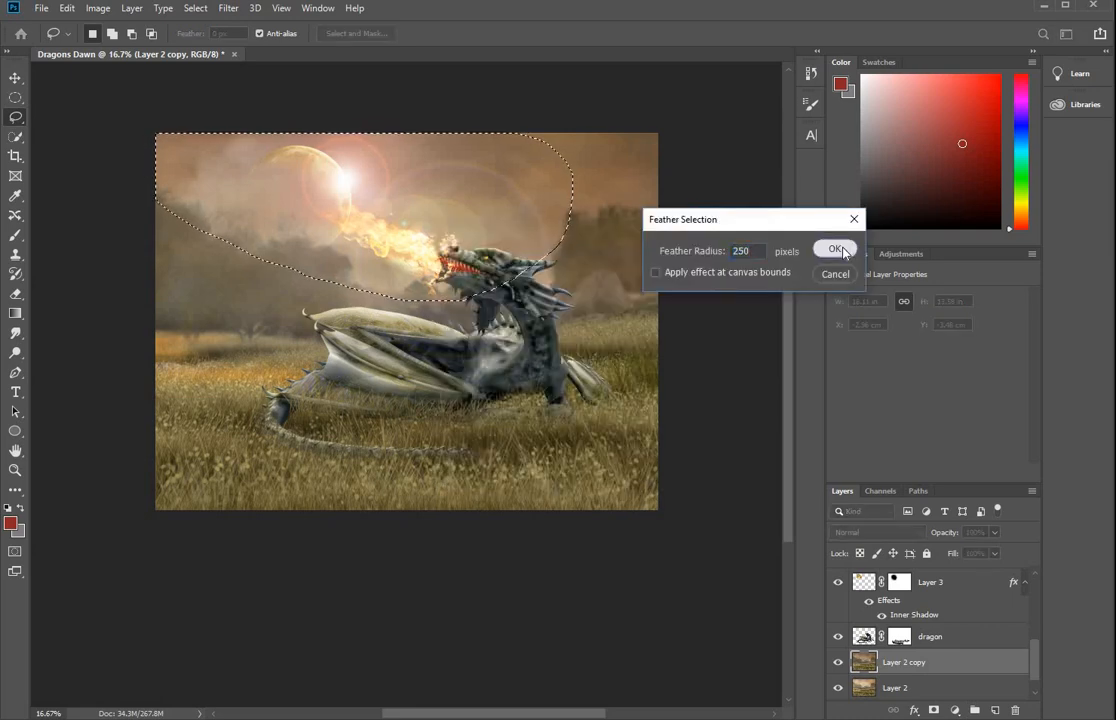
{"action": "left_click", "coordinate": [836, 250]}
Darken the selected sky around the moon and fire with Brightness/Contrast at brightness -73
{"action": "left_click", "coordinate": [98, 8]}
{"action": "mouse_move", "coordinate": [162, 47]}
{"action": "left_click", "coordinate": [294, 49]}
{"action": "left_click_drag", "start_coordinate": [866, 223], "coordinate": [830, 224]}
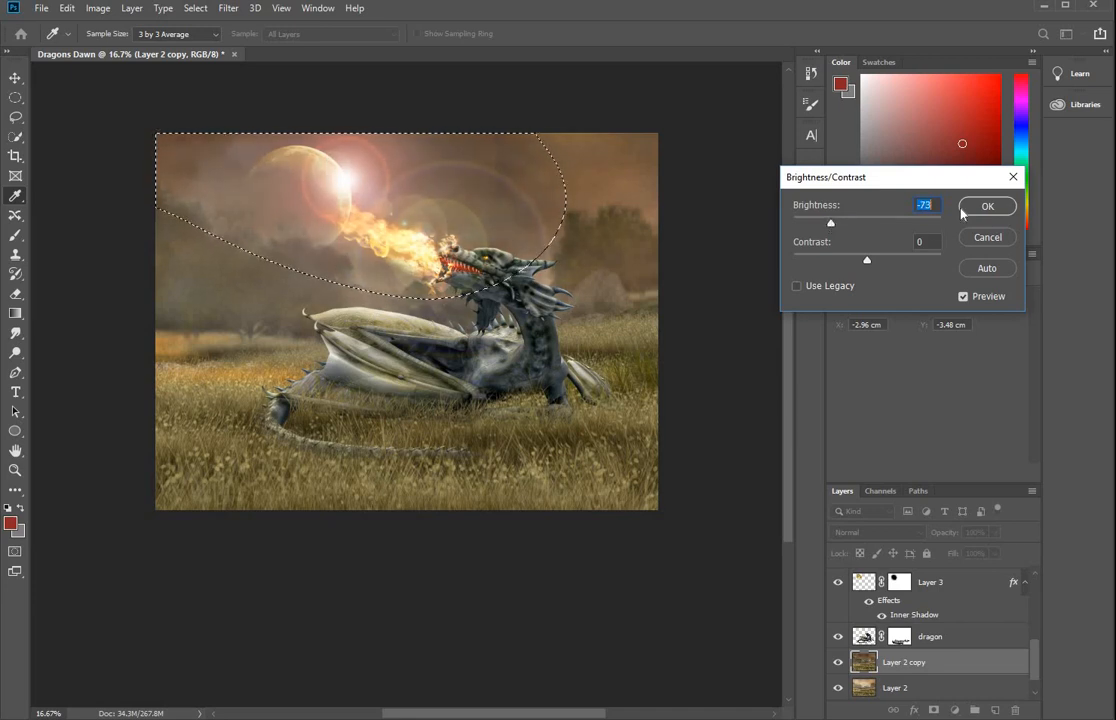
{"action": "left_click", "coordinate": [985, 207]}
Lasso the sky corner behind the dragon's head, above the distant trees, and feather the selection
{"action": "key", "text": "l"}
{"action": "mouse_move", "coordinate": [479, 198]}
{"action": "left_mouse_down"}
{"action": "mouse_move", "coordinate": [620, 240]}
{"action": "mouse_move", "coordinate": [500, 125]}
{"action": "left_mouse_up"}
{"action": "key", "text": "shift+F6"}
{"action": "left_click", "coordinate": [836, 250]}
Slightly lower the brightness of the feathered sky corner with Brightness/Contrast, and deselect
{"action": "left_click", "coordinate": [98, 8]}
{"action": "mouse_move", "coordinate": [162, 47]}
{"action": "left_click", "coordinate": [294, 49]}
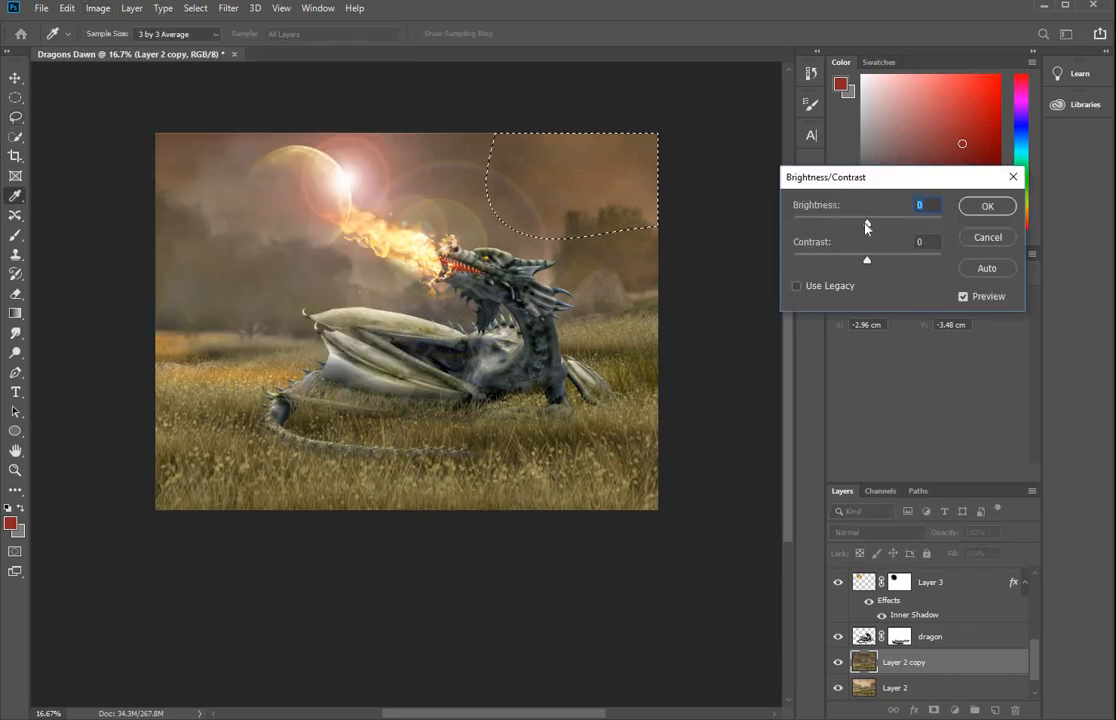
{"action": "left_click_drag", "start_coordinate": [866, 225], "coordinate": [851, 225]}
{"action": "left_click", "coordinate": [987, 207]}
{"action": "key", "text": "ctrl+d"}
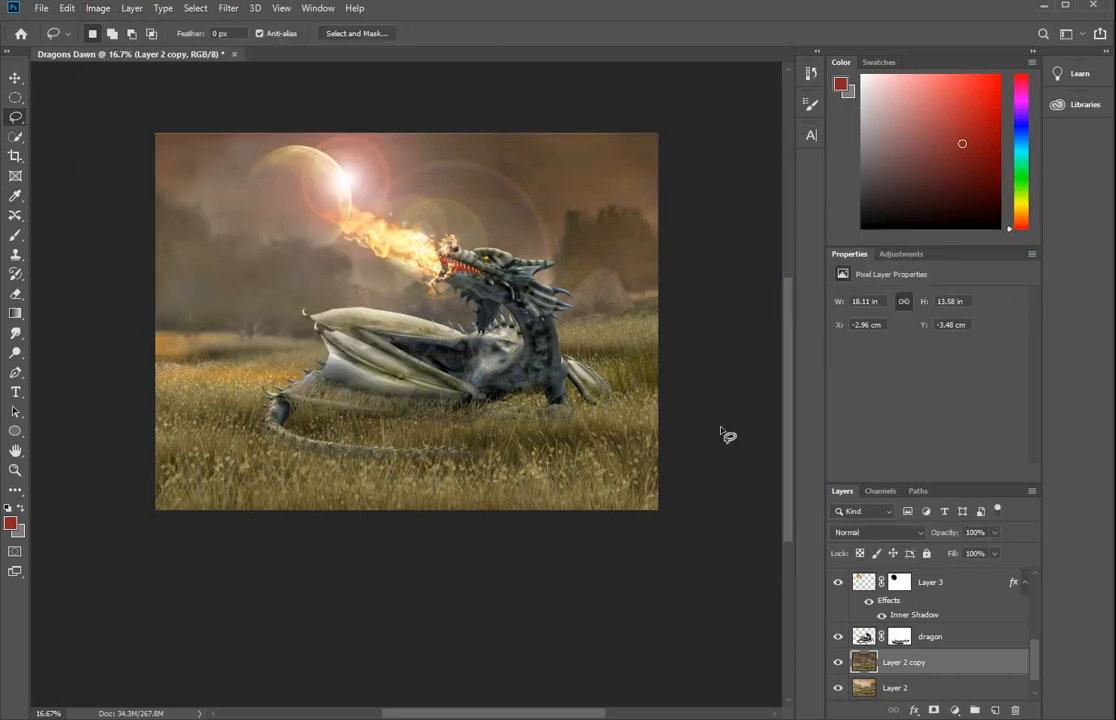
Compare the lens flares on Layer 5 and Layer 4 by toggling their visibility, leaving only Layer 4's flare shown
{"action": "scroll", "coordinate": [1040, 595], "scroll_direction": "up", "scroll_amount": 3}
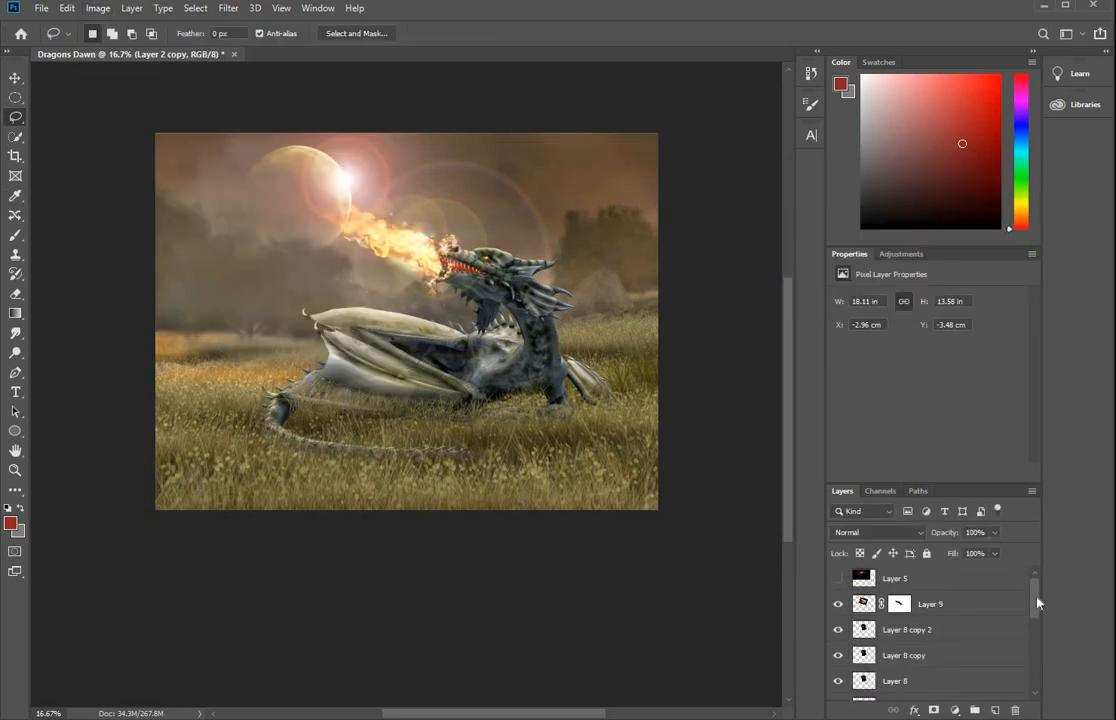
{"action": "left_click", "coordinate": [838, 578]}
{"action": "scroll", "coordinate": [838, 660], "scroll_direction": "down", "scroll_amount": 3}
{"action": "left_click", "coordinate": [838, 671]}
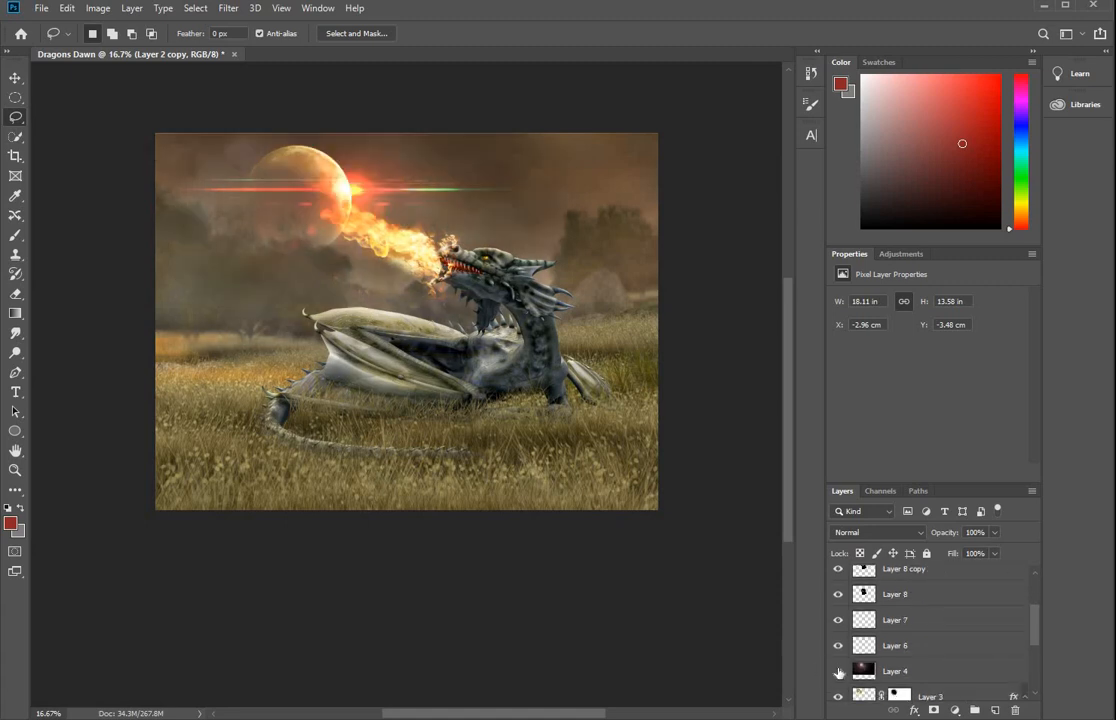
{"action": "scroll", "coordinate": [838, 600], "scroll_direction": "up", "scroll_amount": 3}
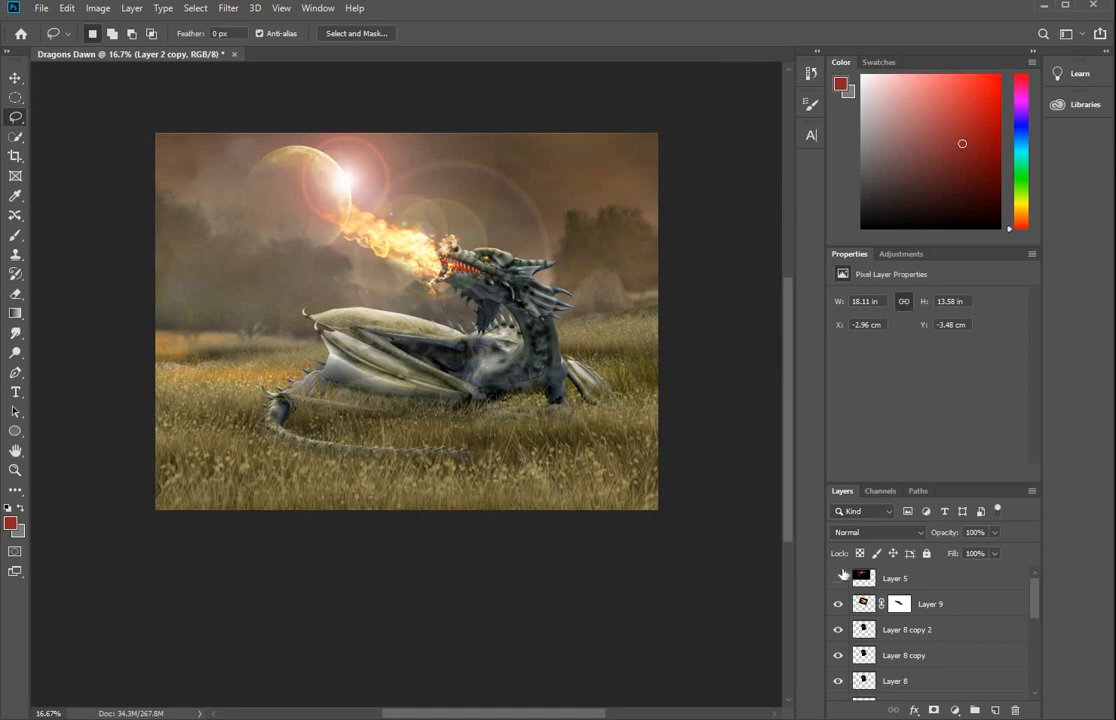
{"action": "left_click", "coordinate": [840, 578]}
Switch to the Bokeh folder in File Explorer, open sparkle-794x512.png in Photoshop, and copy the whole image before closing it
{"action": "key", "text": "alt+Tab"}
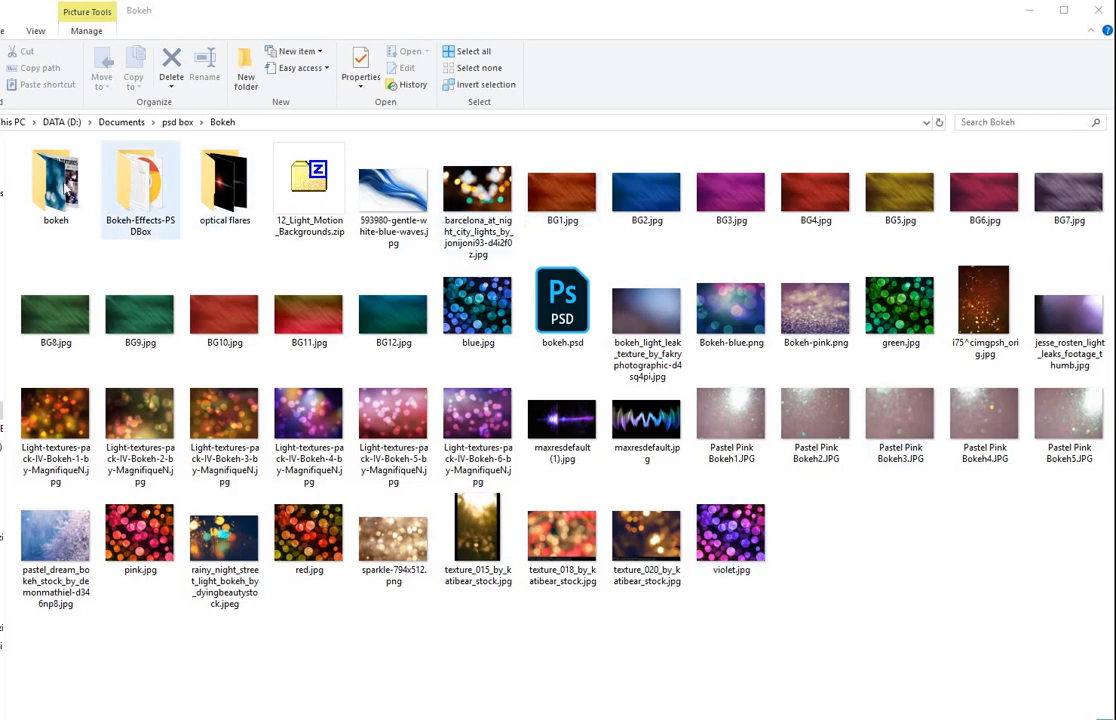
{"action": "double_click", "coordinate": [56, 185]}
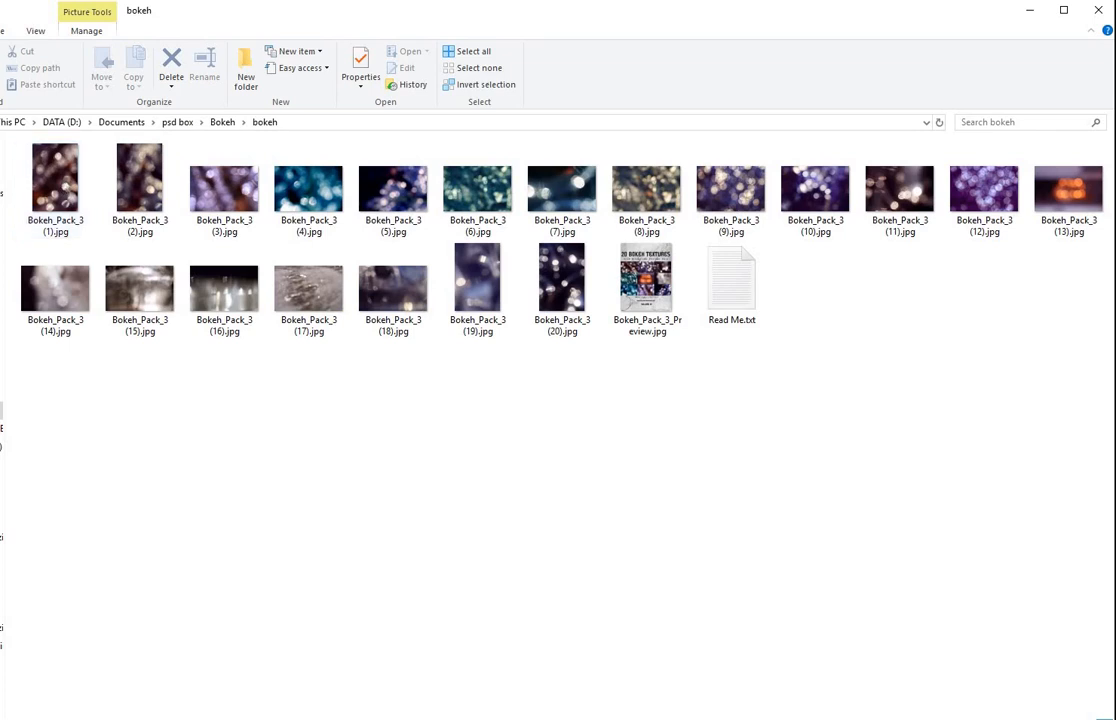
{"action": "key", "text": "alt+Left"}
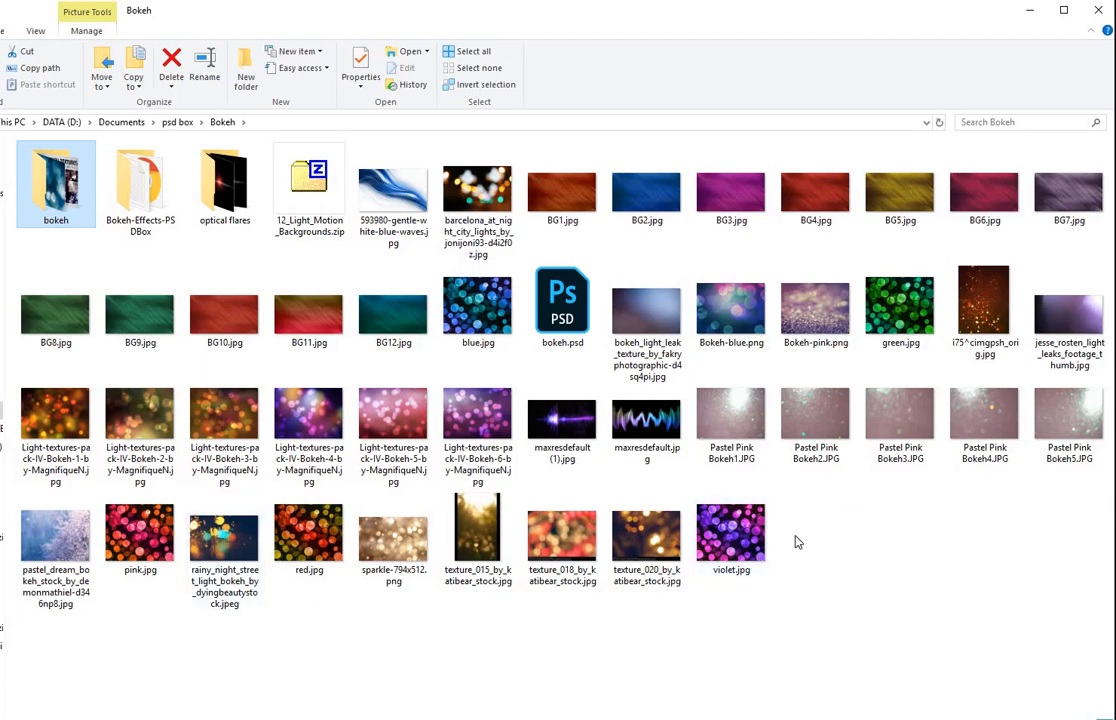
{"action": "double_click", "coordinate": [396, 543]}
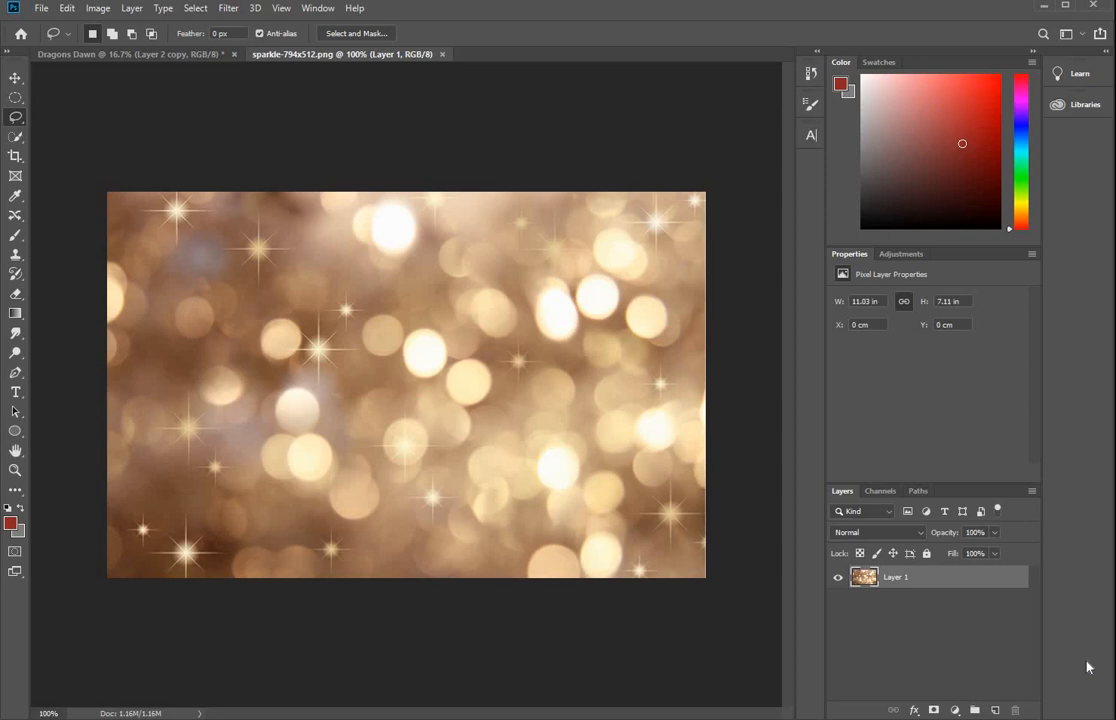
{"action": "key", "text": "ctrl+a"}
{"action": "key", "text": "ctrl+w"}
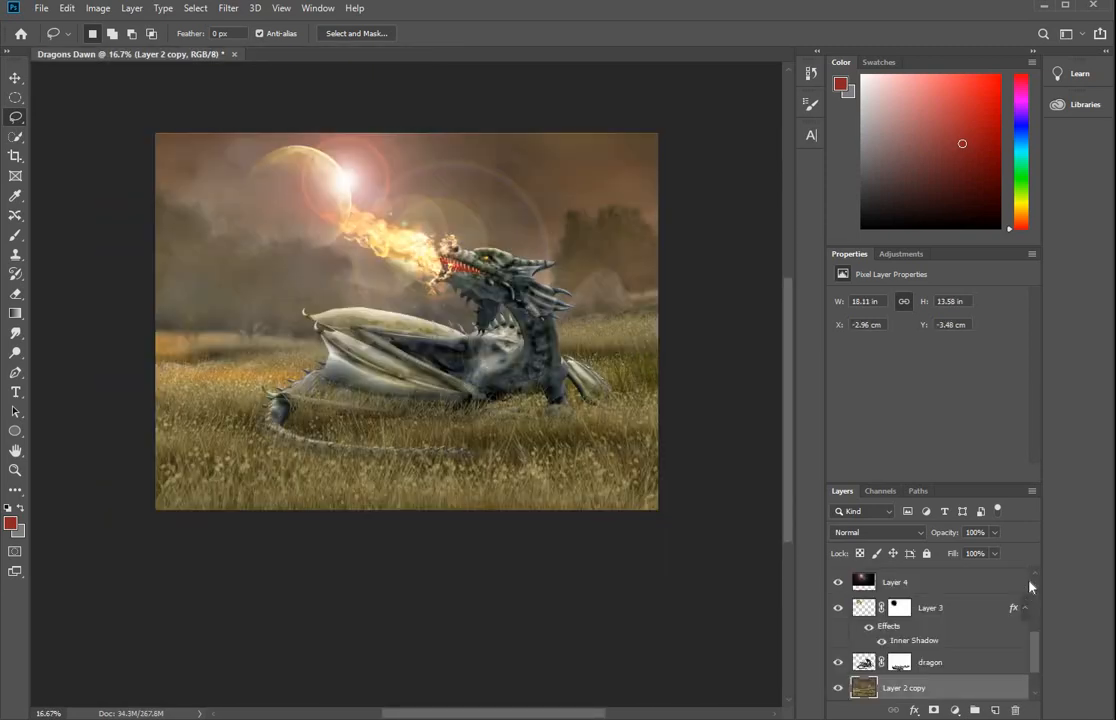
Paste the copied sparkle image into Dragons Dawn as a new layer directly above Layer 9
{"action": "scroll", "coordinate": [946, 584], "scroll_direction": "up", "scroll_amount": 5}
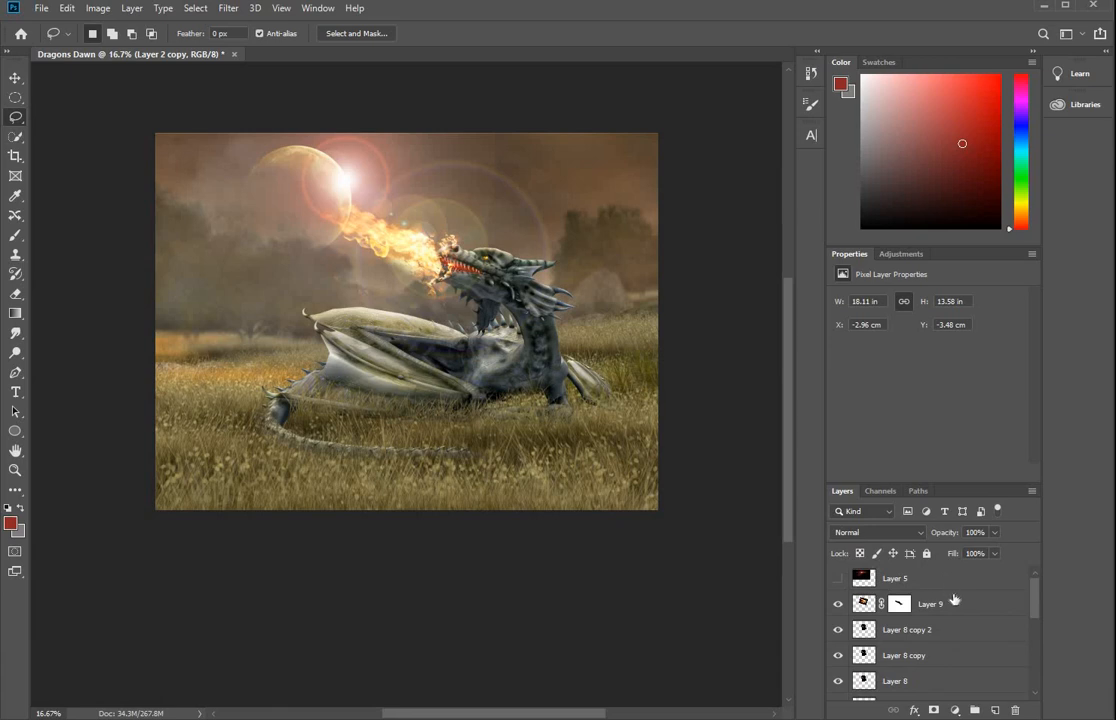
{"action": "left_click", "coordinate": [952, 589]}
{"action": "left_click", "coordinate": [966, 605]}
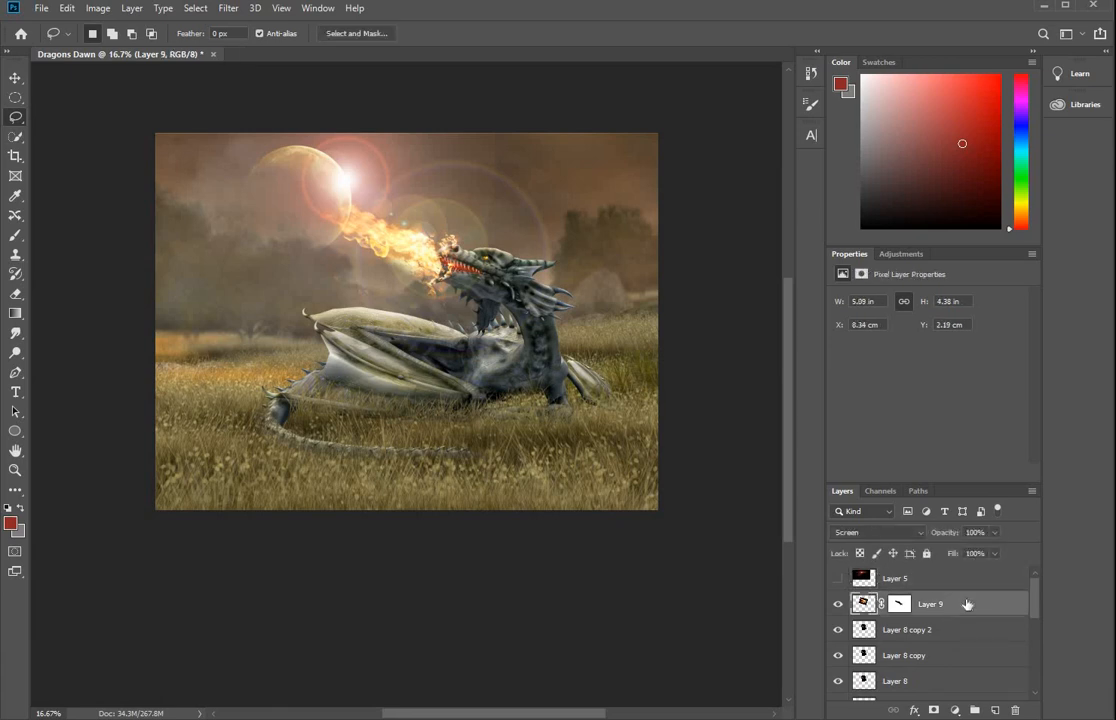
{"action": "key", "text": "ctrl+v"}
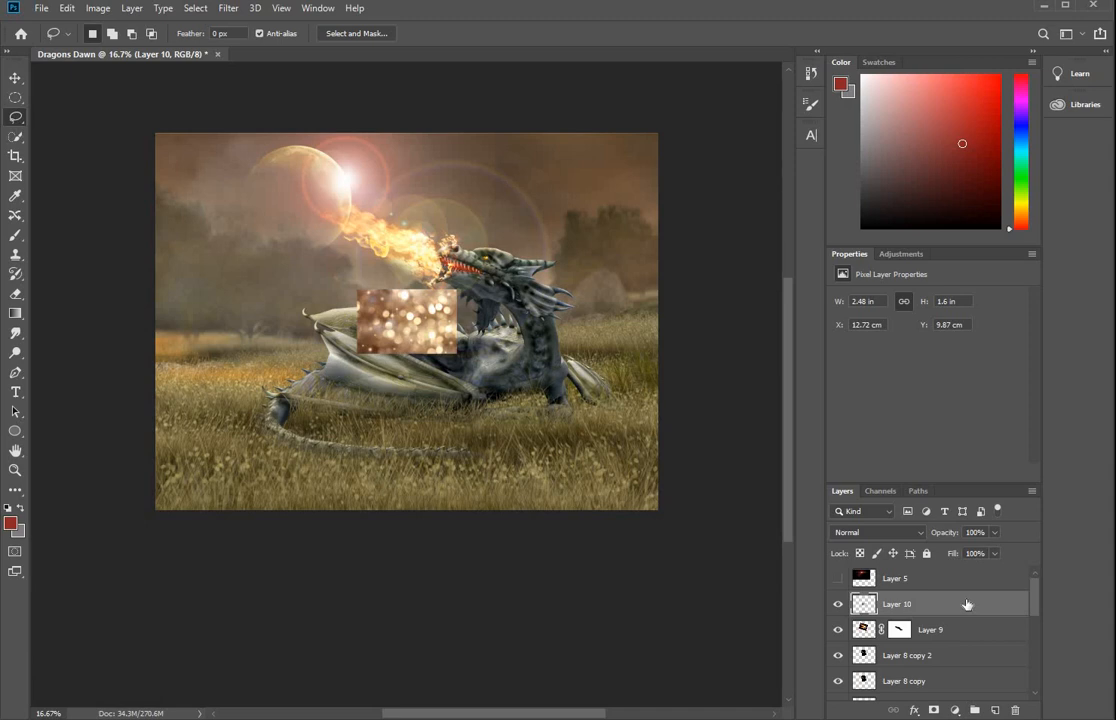
Scale the pasted sparkle image proportionally to about 501% so that it covers the whole canvas
{"action": "key", "text": "ctrl+t"}
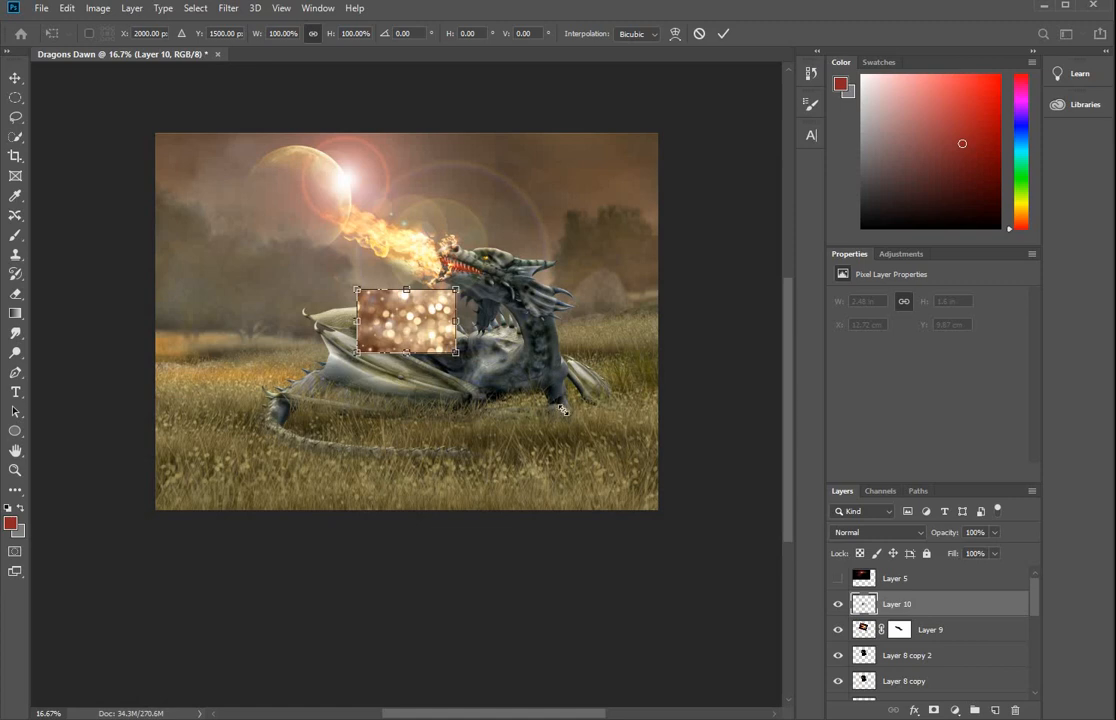
{"action": "left_click_drag", "start_coordinate": [458, 353], "coordinate": [698, 509]}
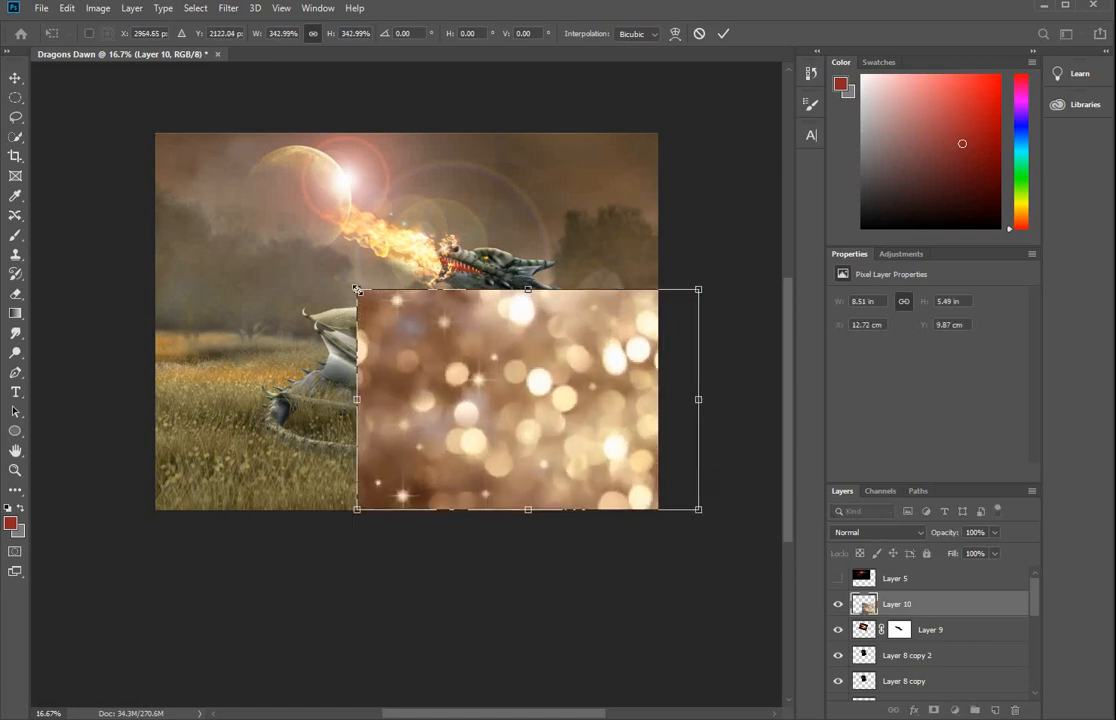
{"action": "left_click_drag", "start_coordinate": [357, 290], "coordinate": [99, 124]}
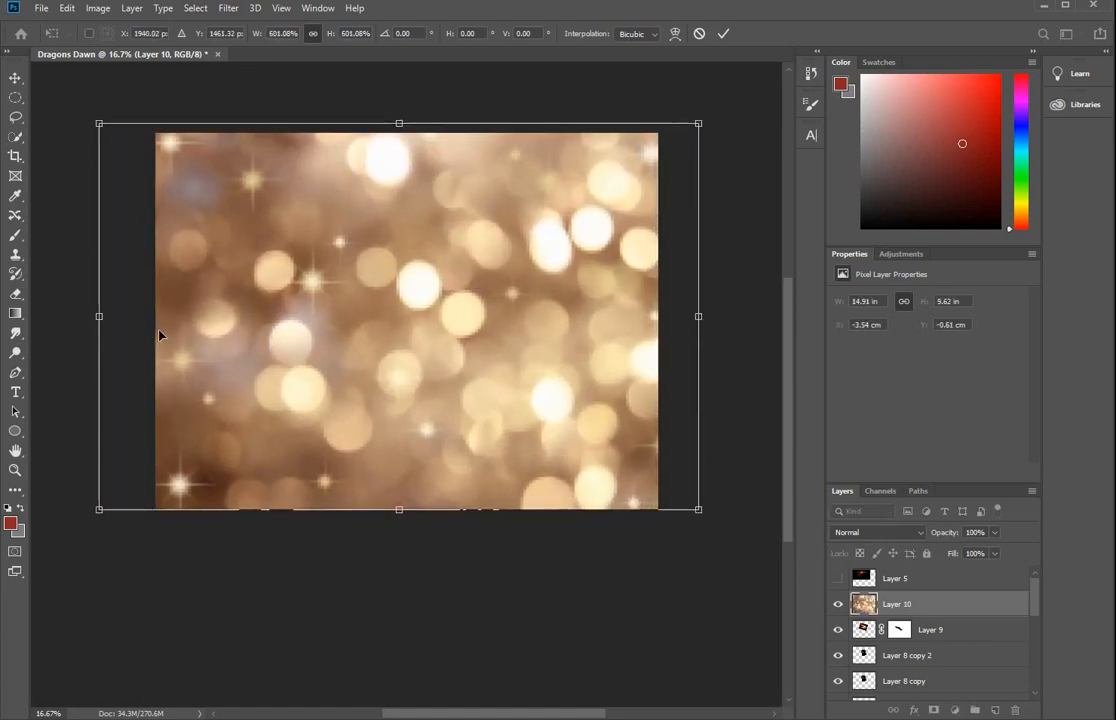
{"action": "key", "text": "Return"}
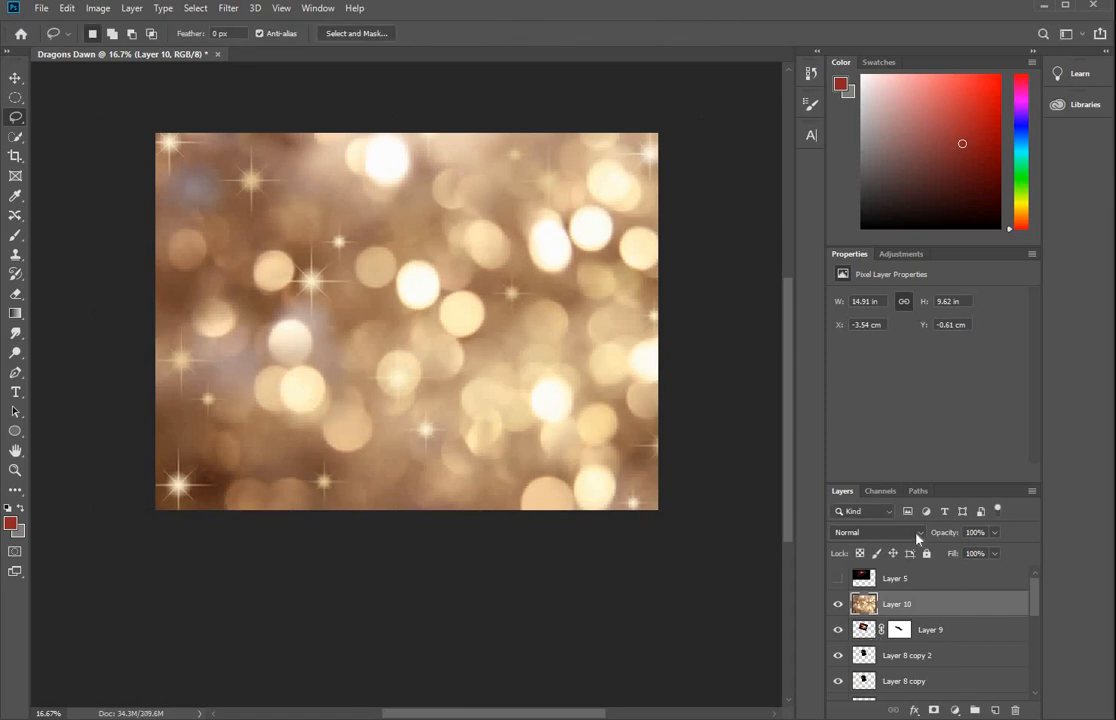
Set the sparkle layer's blend mode to Screen and its opacity to 99%
{"action": "left_click", "coordinate": [912, 535]}
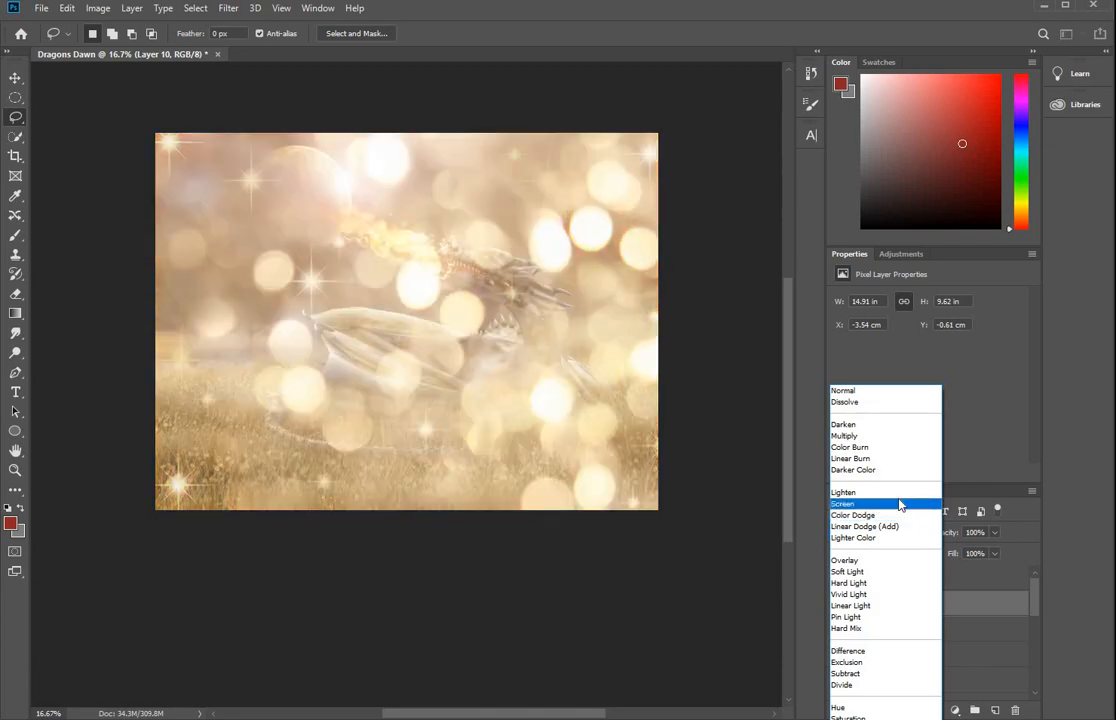
{"action": "left_click", "coordinate": [899, 506]}
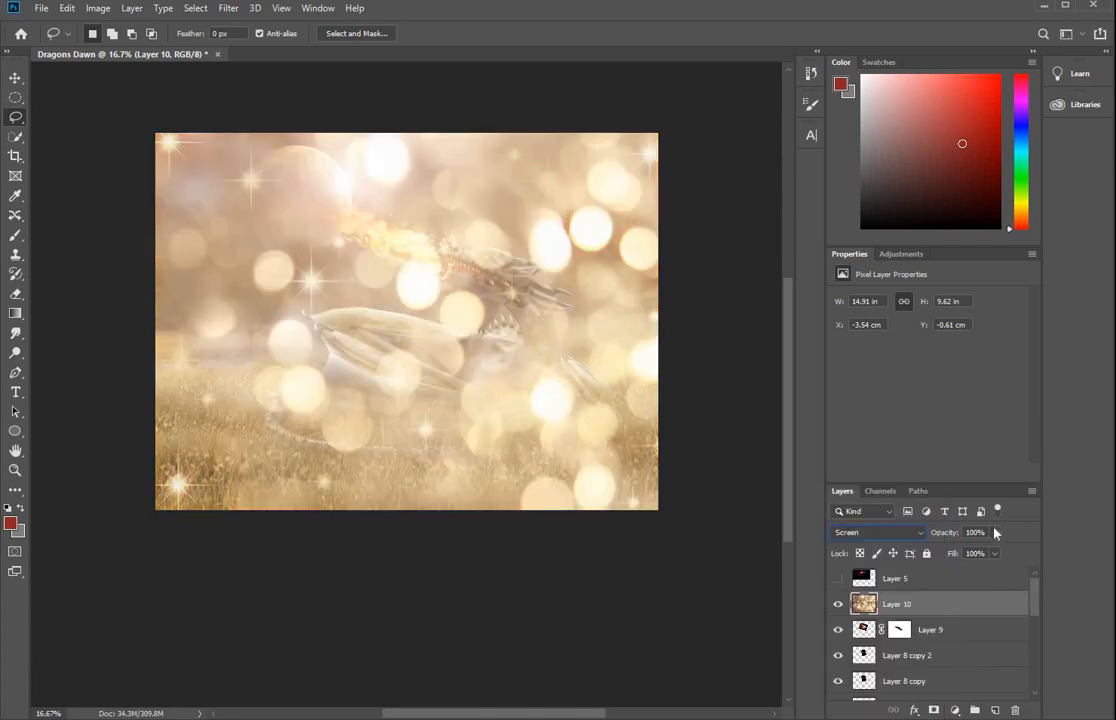
{"action": "left_click", "coordinate": [994, 532]}
{"action": "left_click_drag", "start_coordinate": [959, 556], "coordinate": [933, 554]}
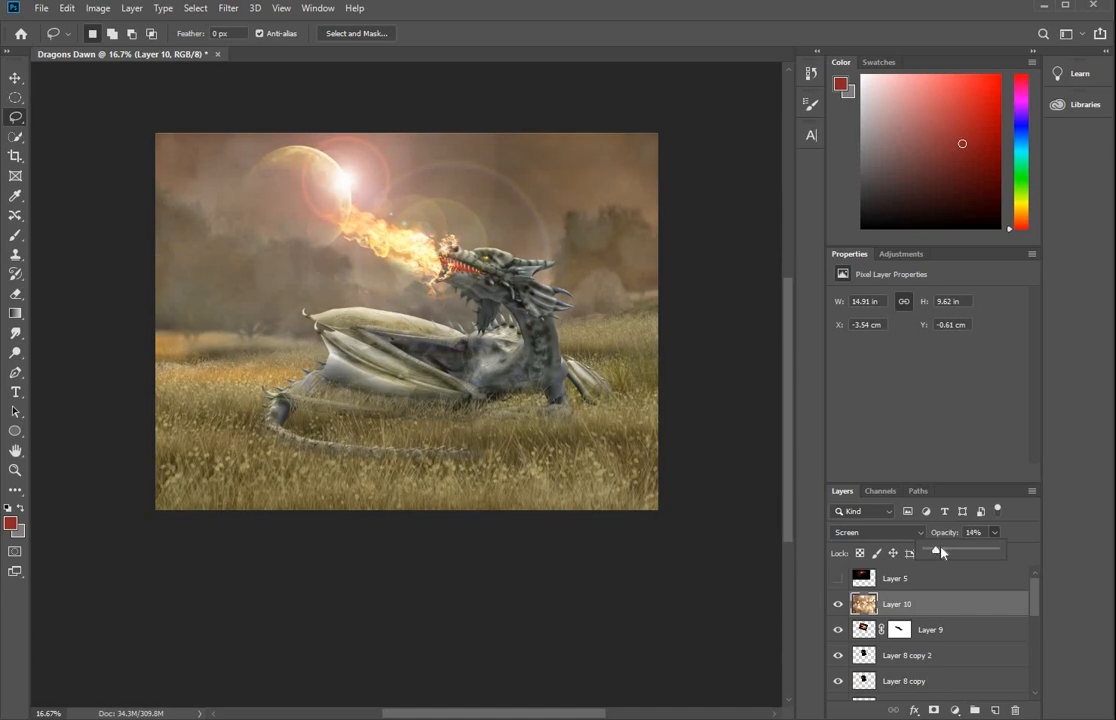
{"action": "left_click_drag", "start_coordinate": [942, 552], "coordinate": [1113, 541]}
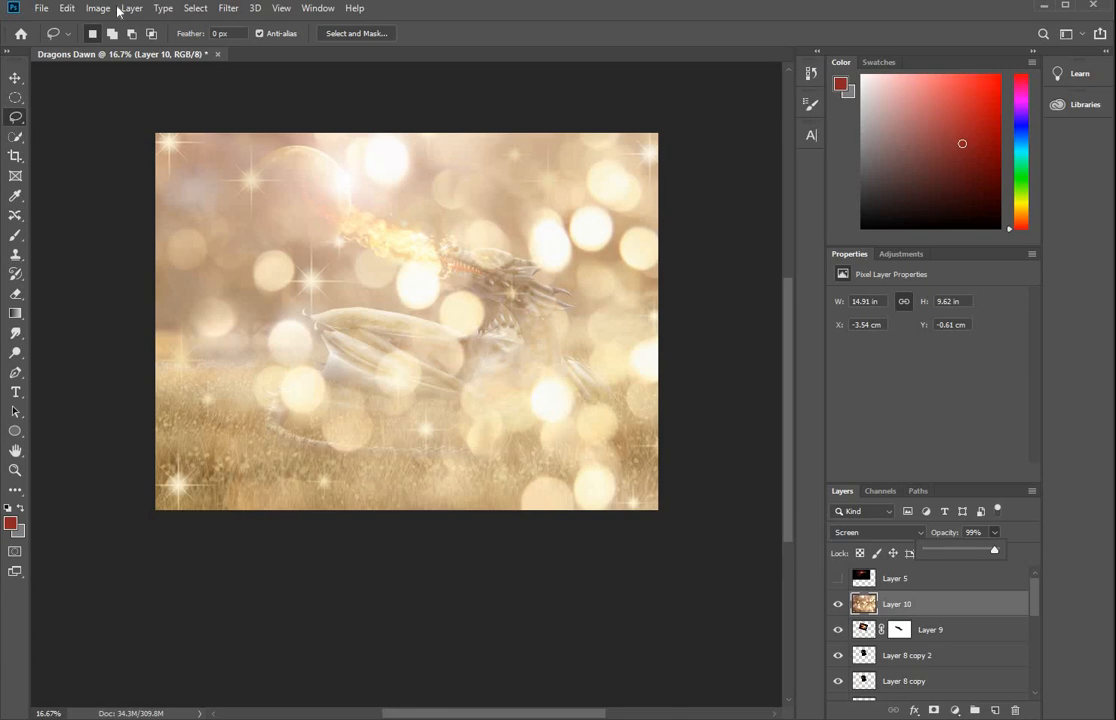
Apply a Box Blur with a radius of about 59 pixels to Layer 10 and move it between the dragon layer and Layer 2 copy
{"action": "left_click", "coordinate": [230, 9]}
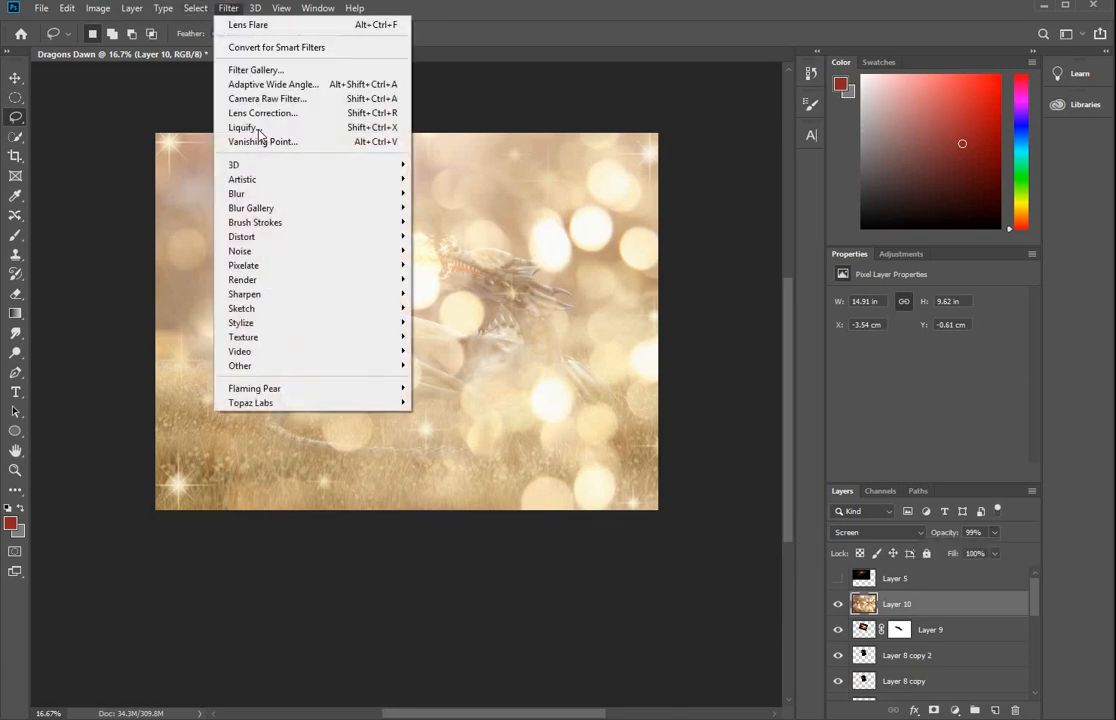
{"action": "mouse_move", "coordinate": [376, 193]}
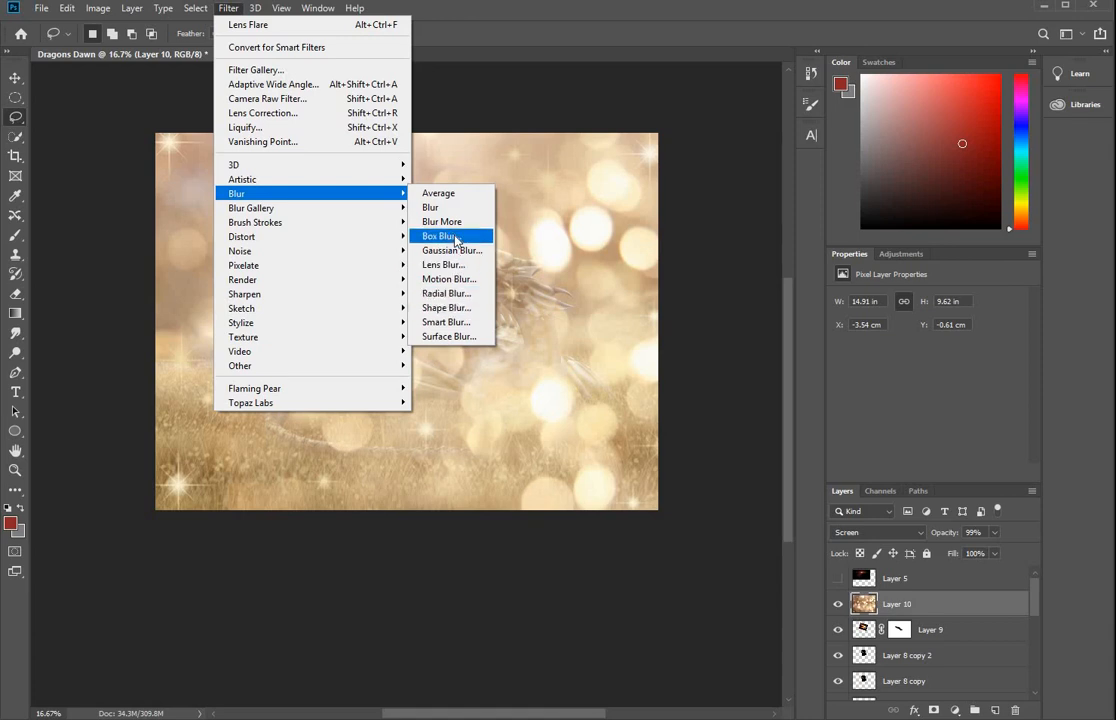
{"action": "left_click", "coordinate": [441, 236]}
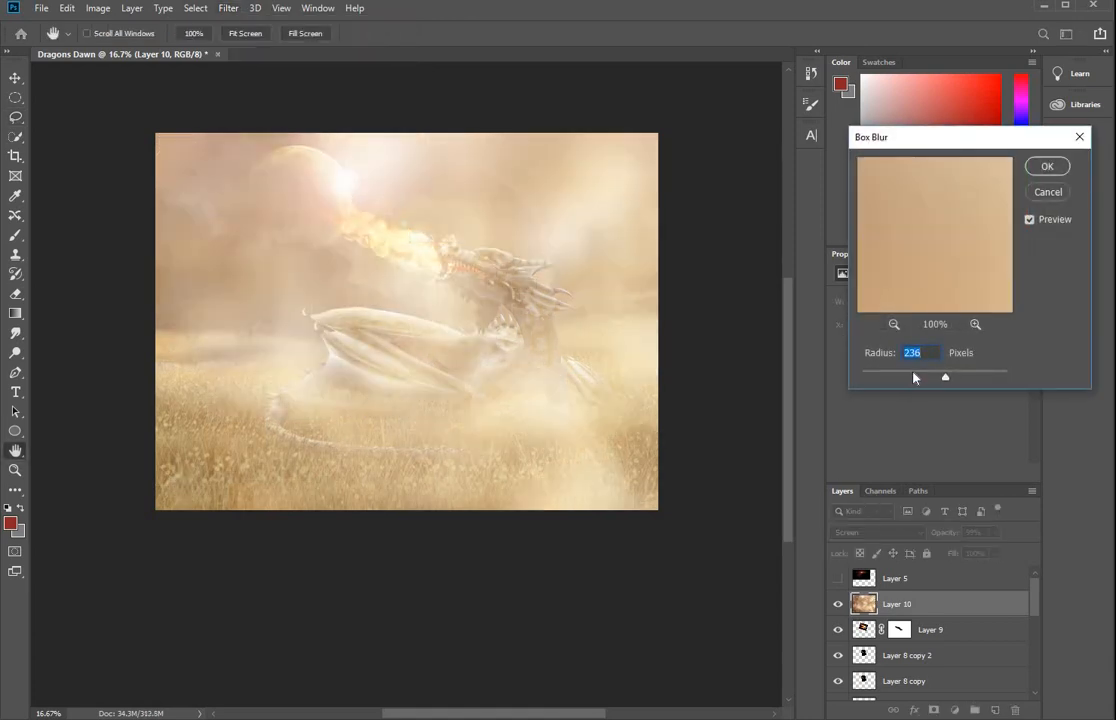
{"action": "left_click_drag", "start_coordinate": [913, 377], "coordinate": [909, 374]}
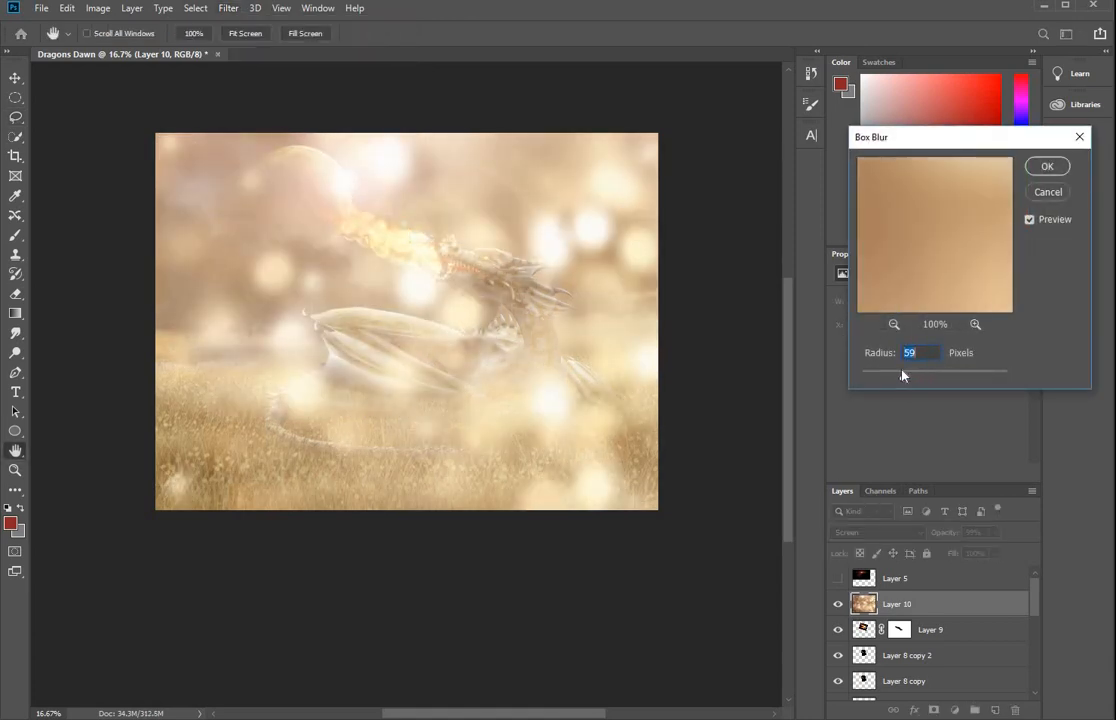
{"action": "left_click", "coordinate": [1047, 167]}
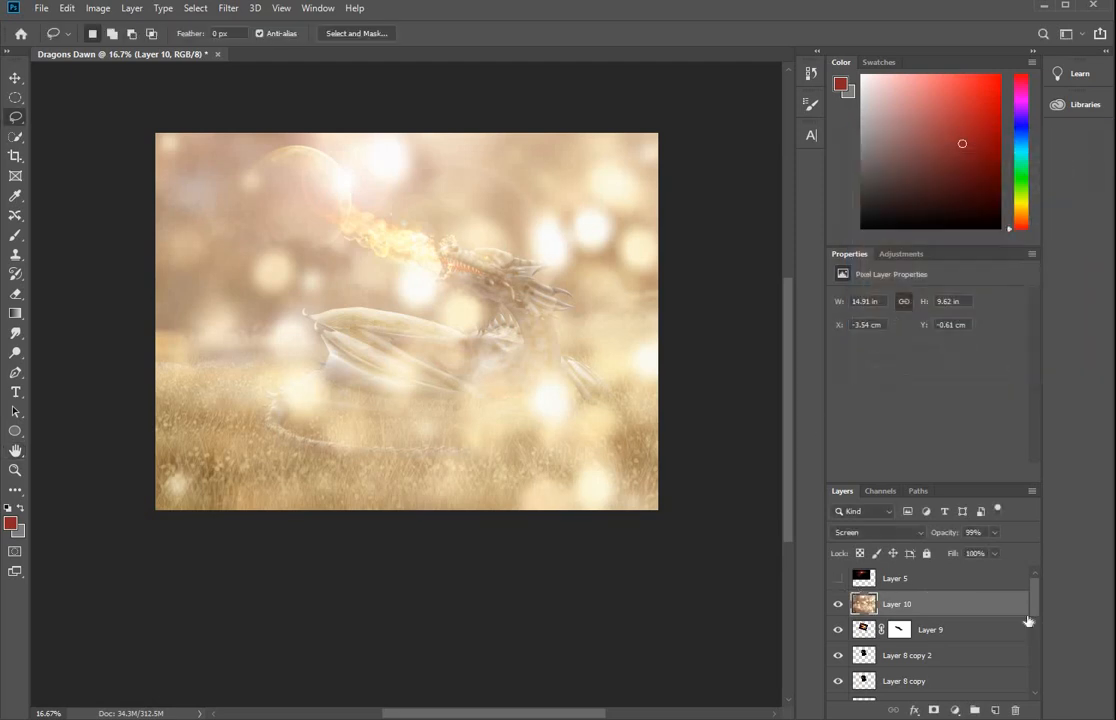
{"action": "left_click_drag", "start_coordinate": [991, 603], "coordinate": [958, 654]}
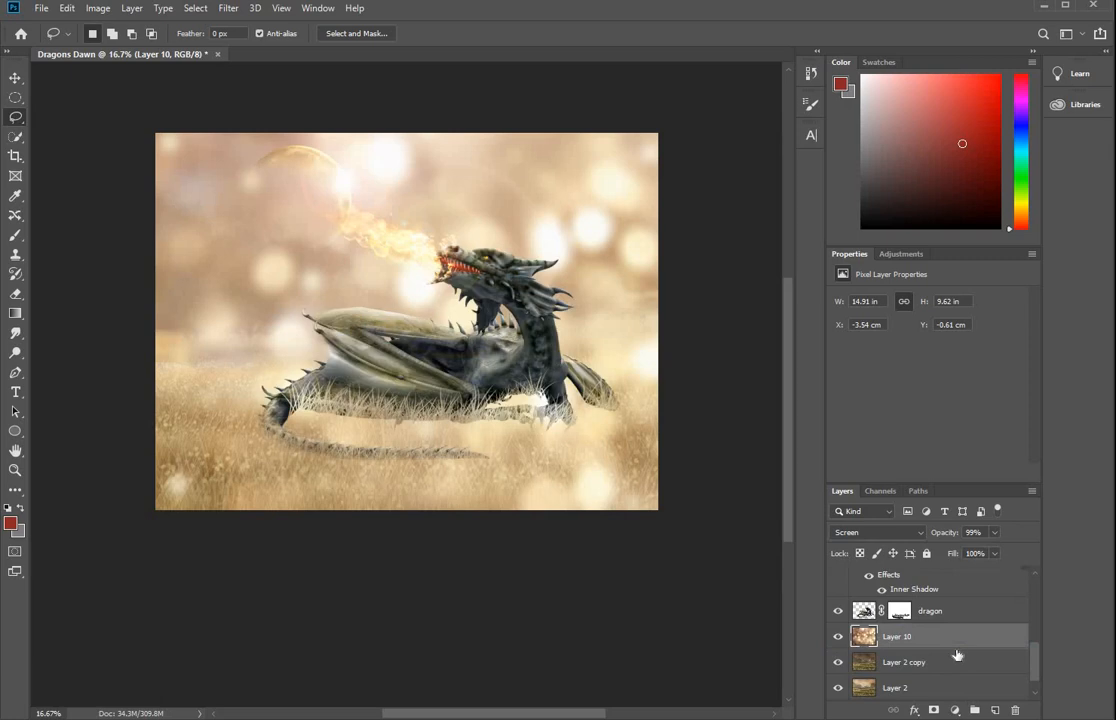
Mask Layer 10 with a vertical linear black-to-transparent gradient that hides it over the grass, and set its opacity to 45%
{"action": "left_click", "coordinate": [933, 710]}
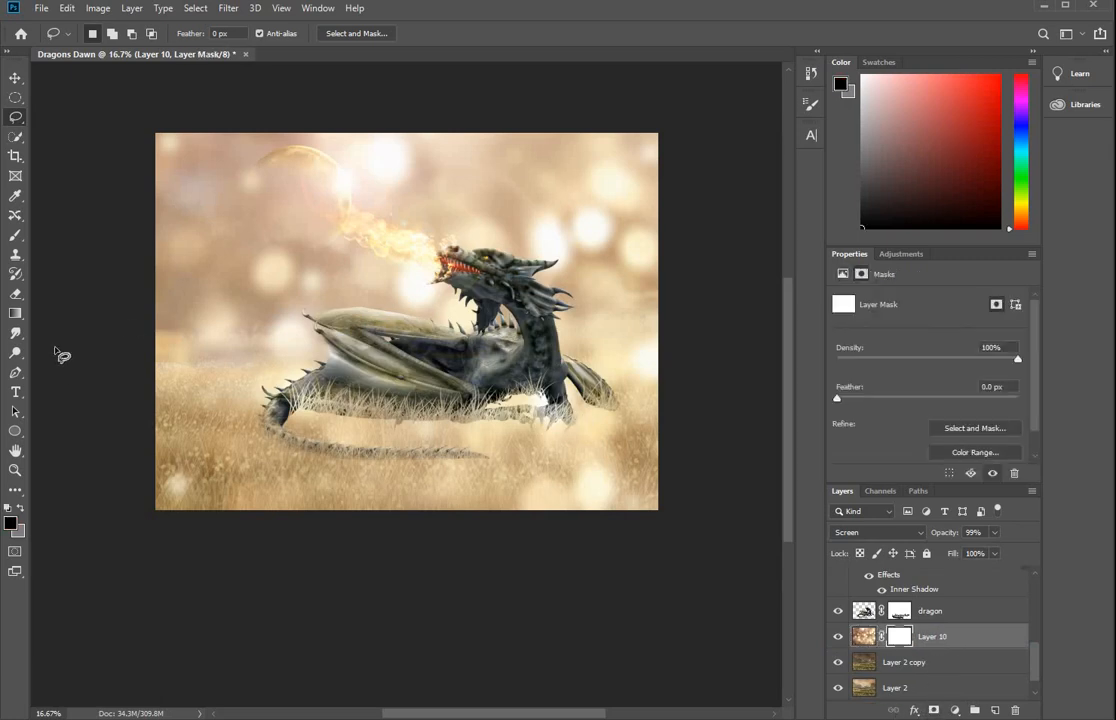
{"action": "left_click", "coordinate": [16, 313]}
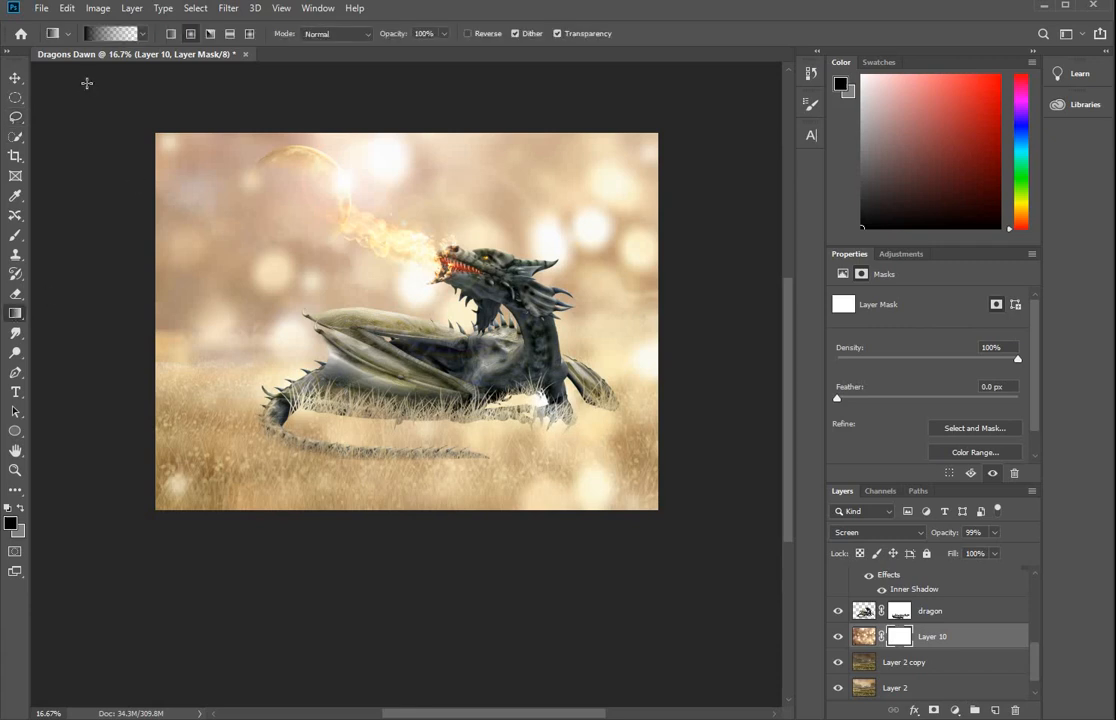
{"action": "left_click", "coordinate": [172, 35]}
{"action": "left_click_drag", "start_coordinate": [383, 406], "coordinate": [384, 299]}
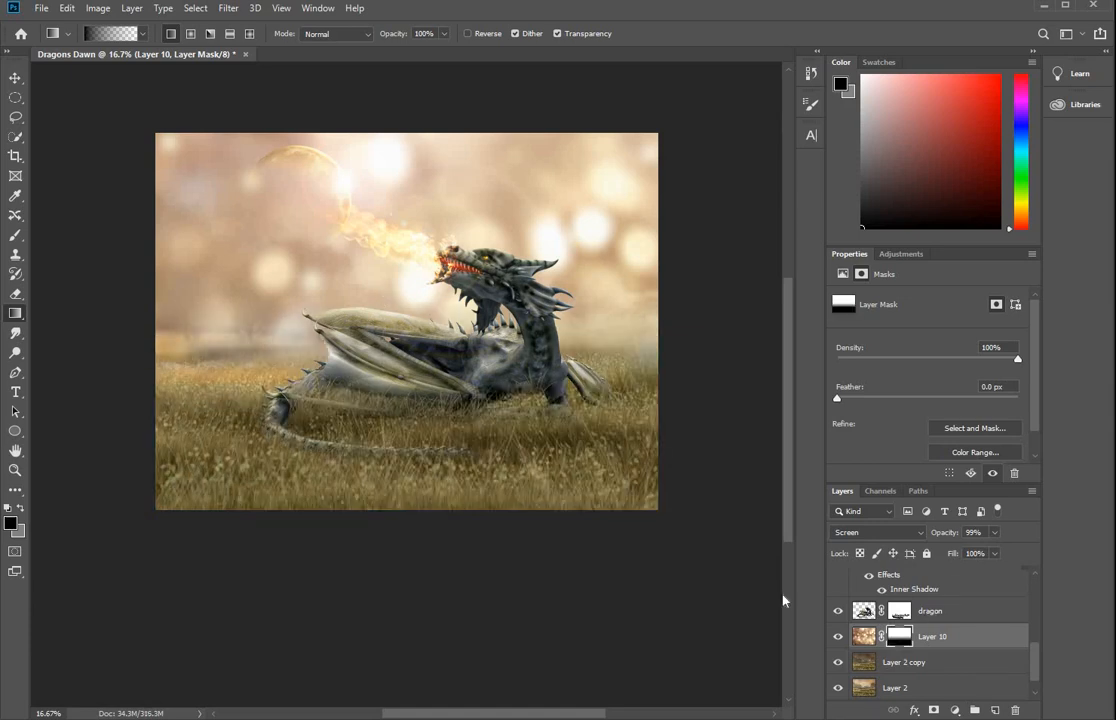
{"action": "left_click", "coordinate": [995, 533]}
{"action": "left_click_drag", "start_coordinate": [996, 549], "coordinate": [960, 551]}
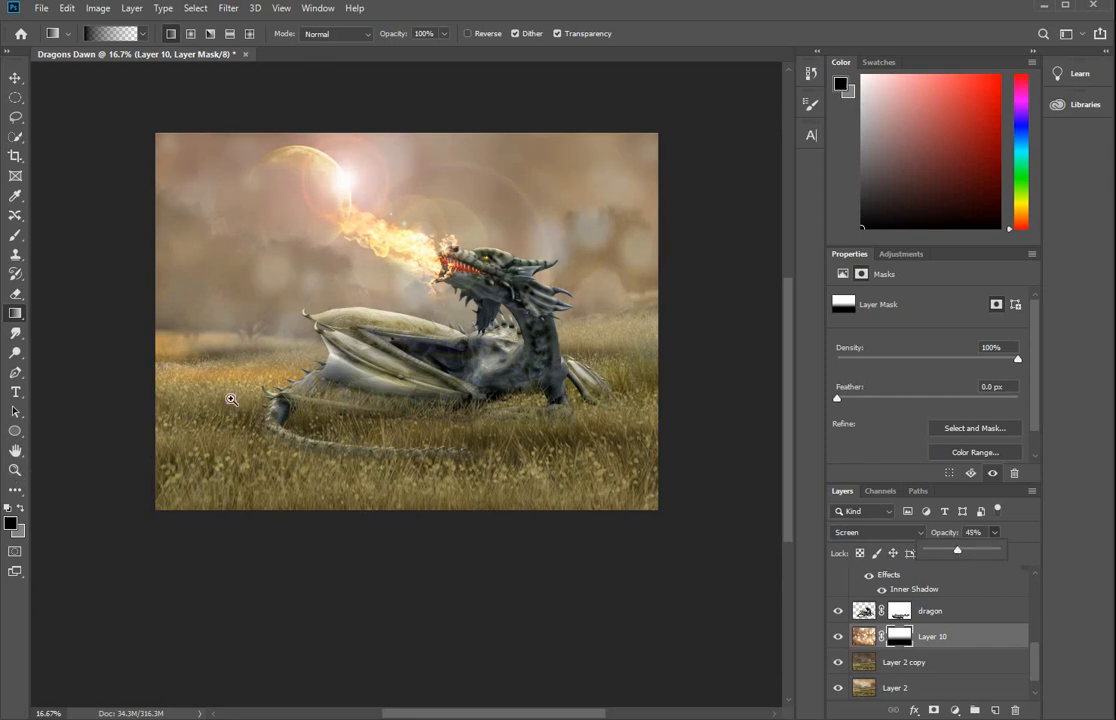
Compare the composite at 25% zoom with and without the bokeh by toggling Layer 10's visibility, and leave the layer hidden
{"action": "left_click", "coordinate": [15, 470]}
{"action": "left_click", "coordinate": [302, 285]}
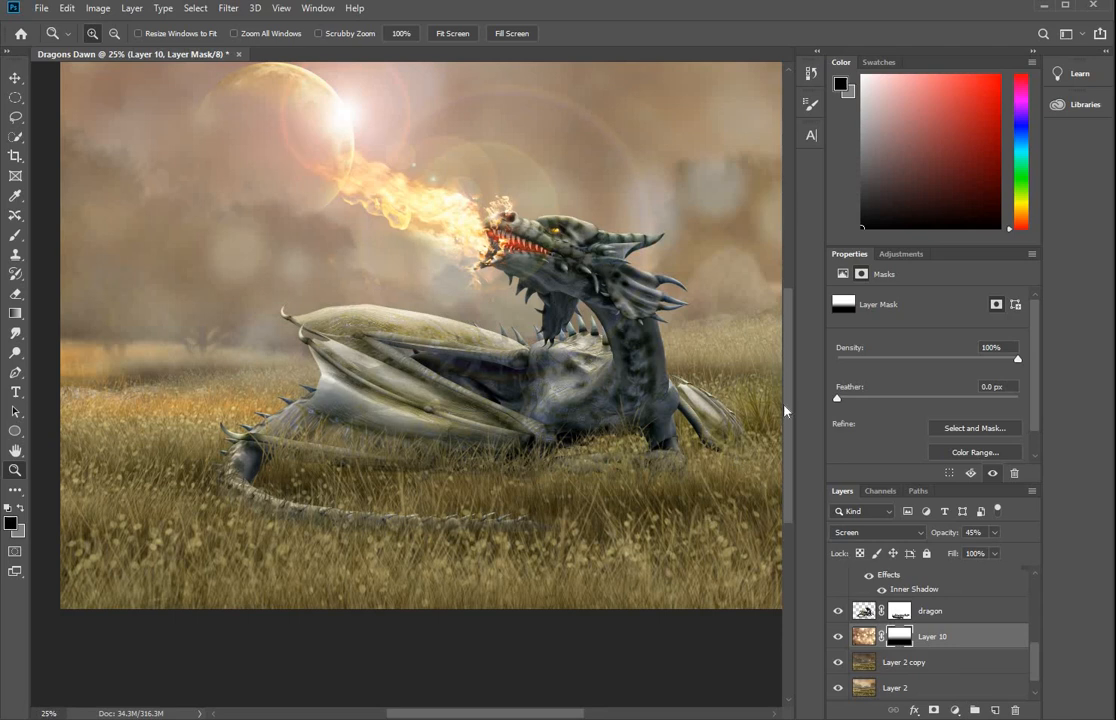
{"action": "left_click_drag", "start_coordinate": [787, 405], "coordinate": [791, 388]}
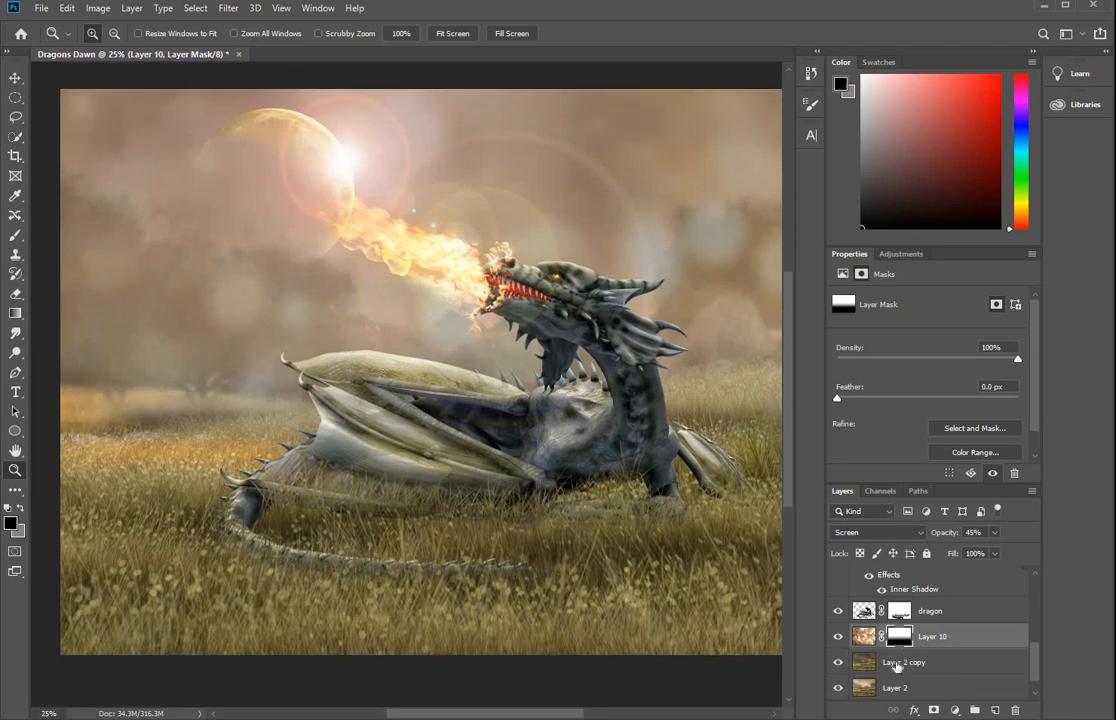
{"action": "left_click", "coordinate": [838, 637]}
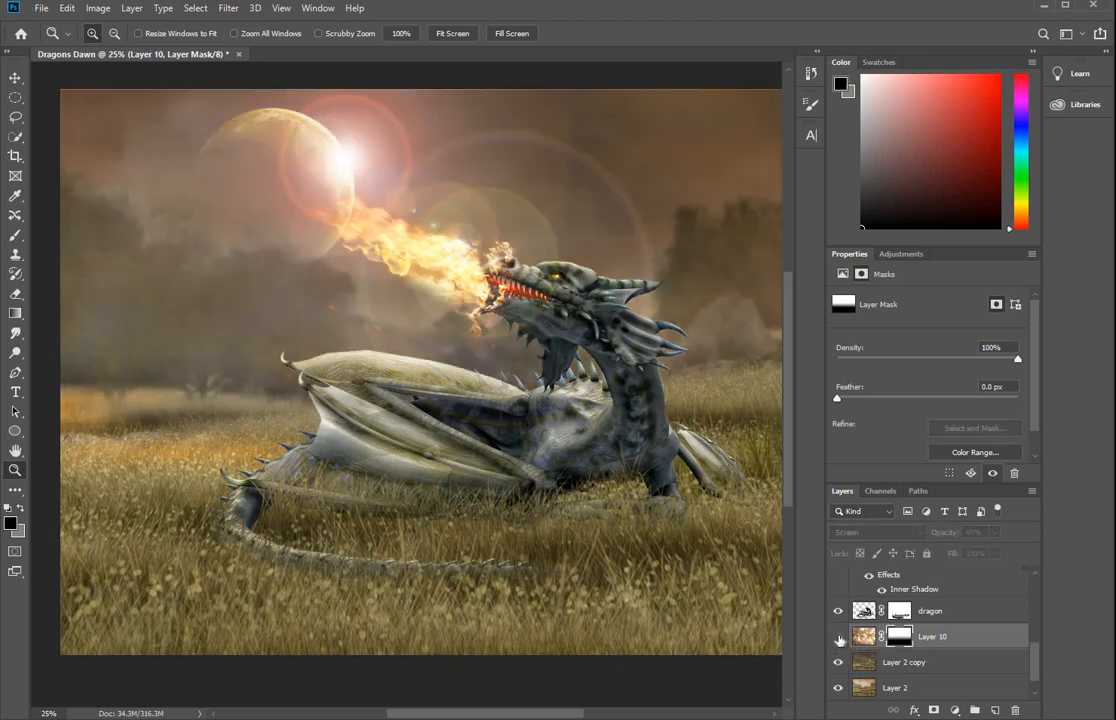
{"action": "left_click", "coordinate": [838, 637]}
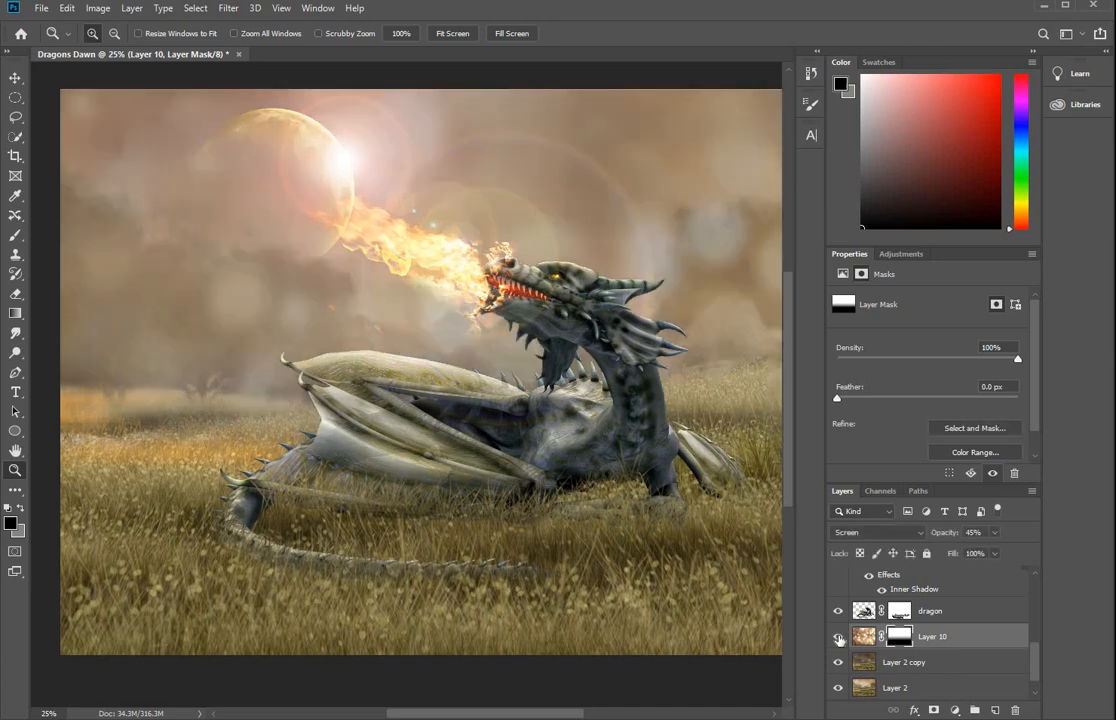
{"action": "left_click", "coordinate": [838, 637]}
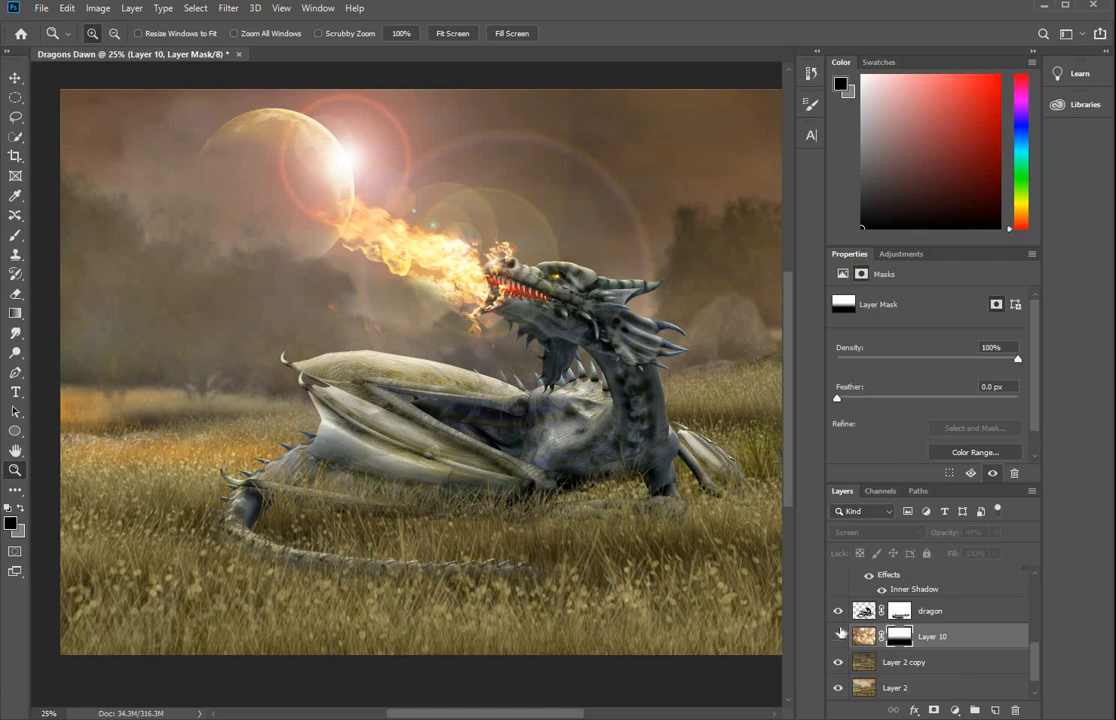
{"action": "left_click", "coordinate": [839, 635]}
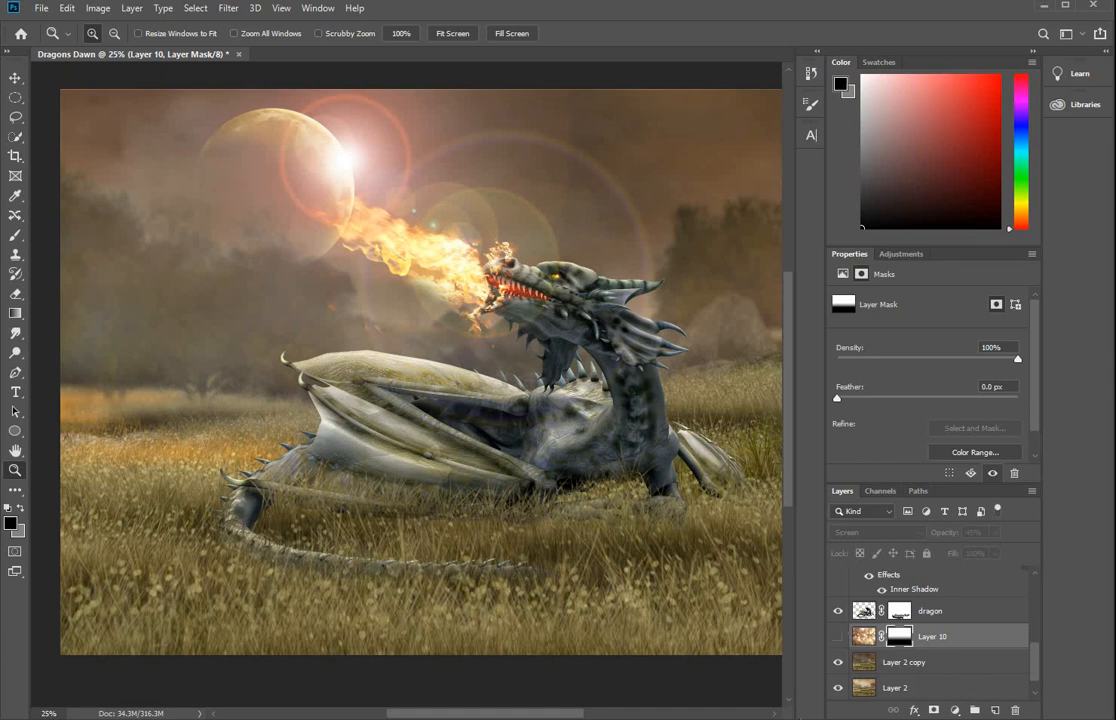